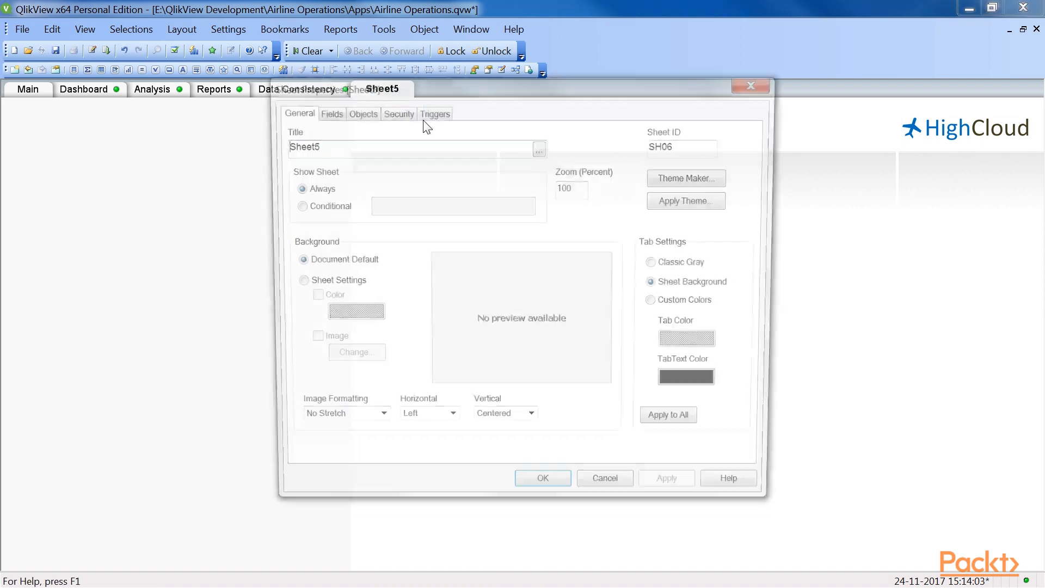
# Step: Rename the new sheet from its properties as Variables
pyautogui.press('BackSpace')
pyautogui.press('BackSpace')
pyautogui.press('BackSpace')
pyautogui.press('BackSpace')
pyautogui.press('BackSpace')
pyautogui.press('BackSpace')
pyautogui.write('Variables')
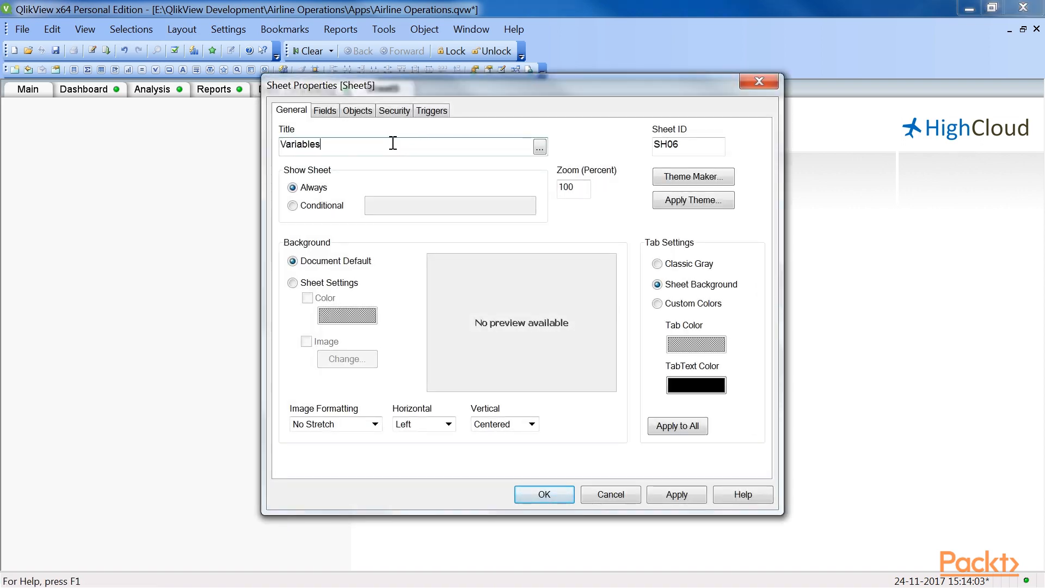
pyautogui.click(533, 491)
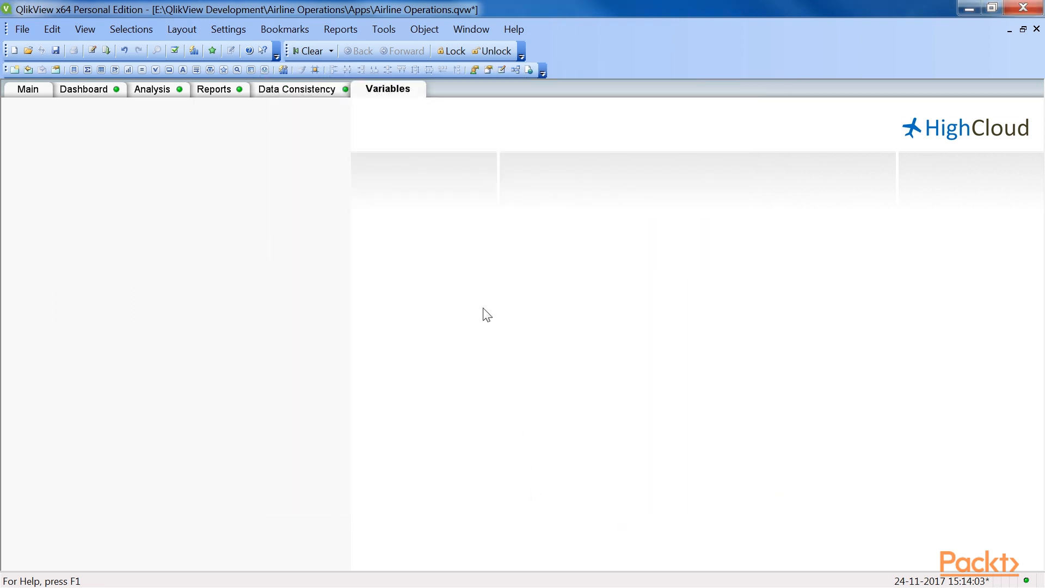
# Step: Add a new document variable named vTop in the Variable Overview
pyautogui.hotkey('ctrl', 'alt', 'v')
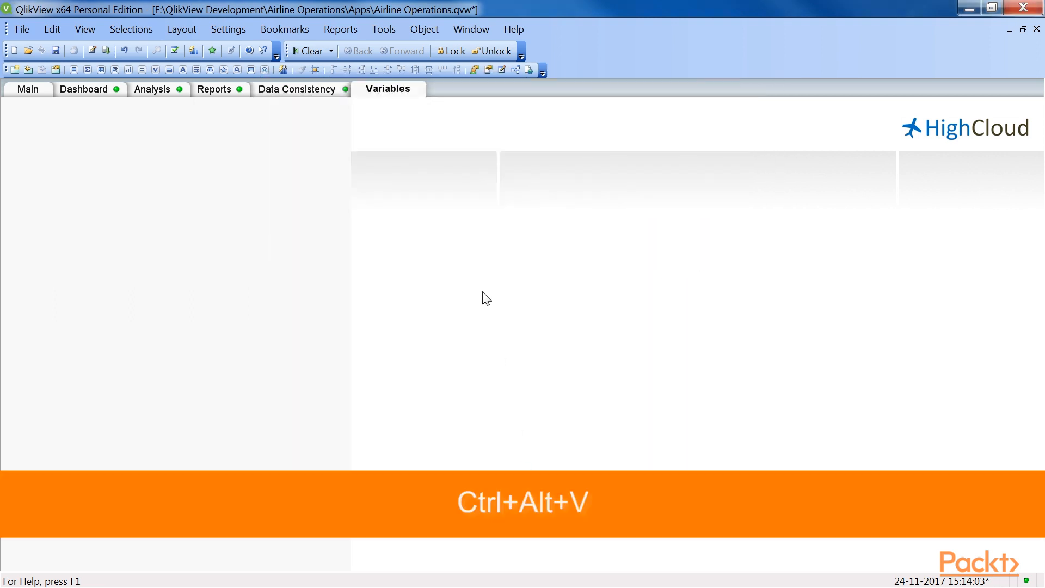
pyautogui.click(237, 30)
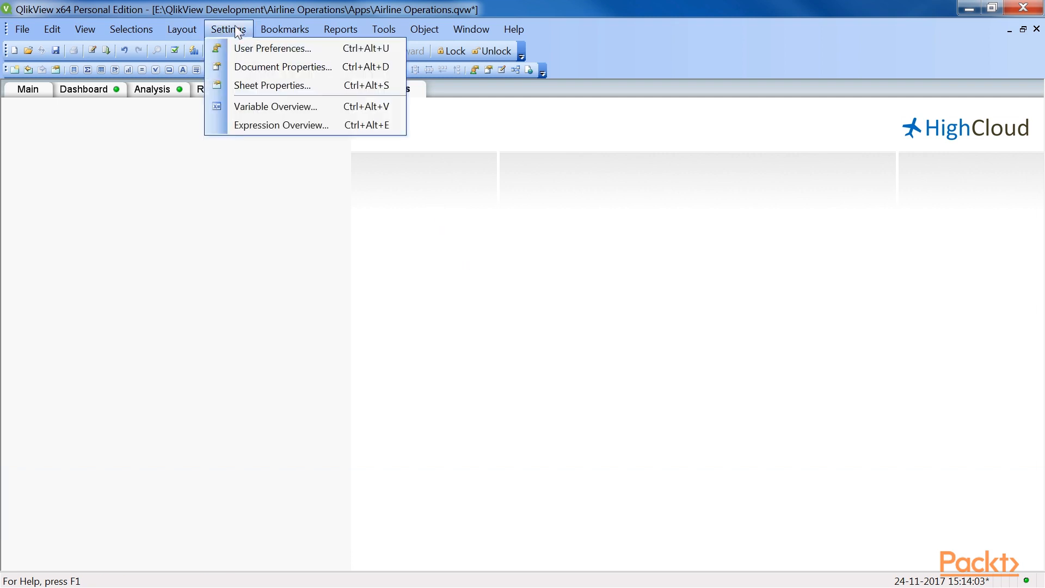
pyautogui.click(268, 107)
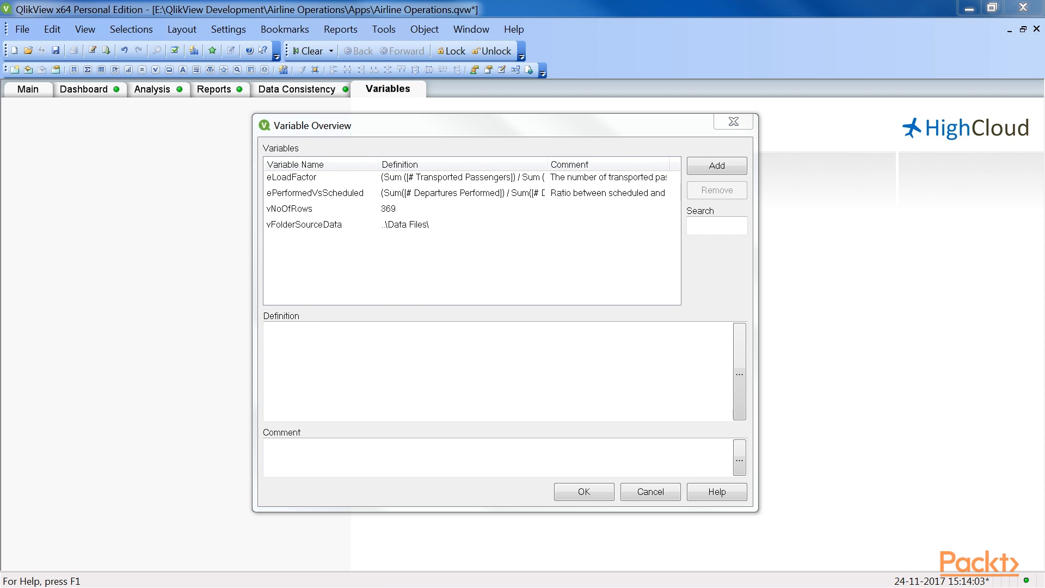
pyautogui.click(733, 165)
pyautogui.moveTo(333, 194); pyautogui.dragTo(588, 252)
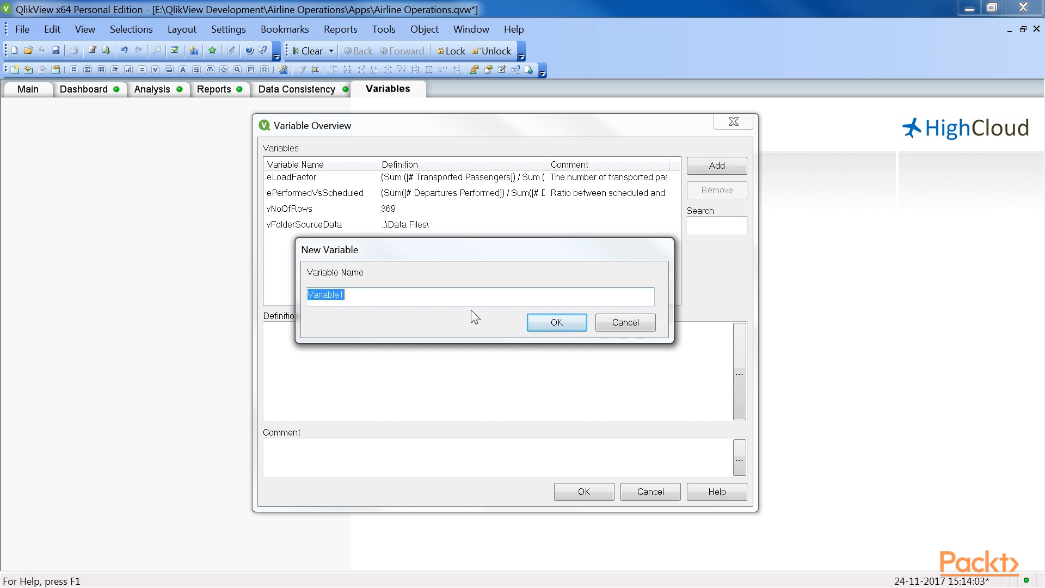
pyautogui.write('vTop')
pyautogui.click(529, 325)
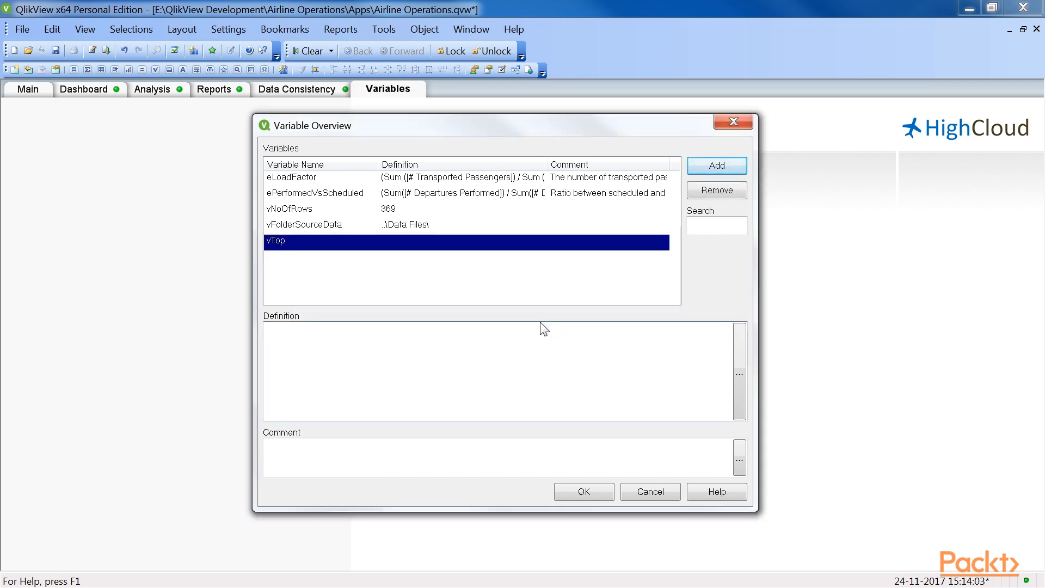
# Step: Define the vTop variable with the value 5
pyautogui.click(544, 329)
pyautogui.click(338, 245)
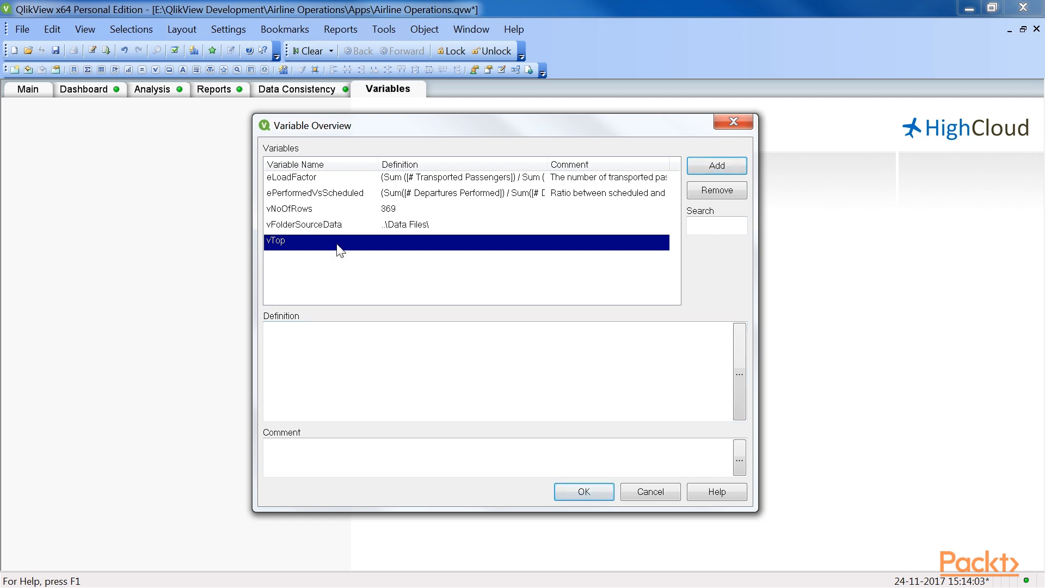
pyautogui.click(339, 343)
pyautogui.write('5')
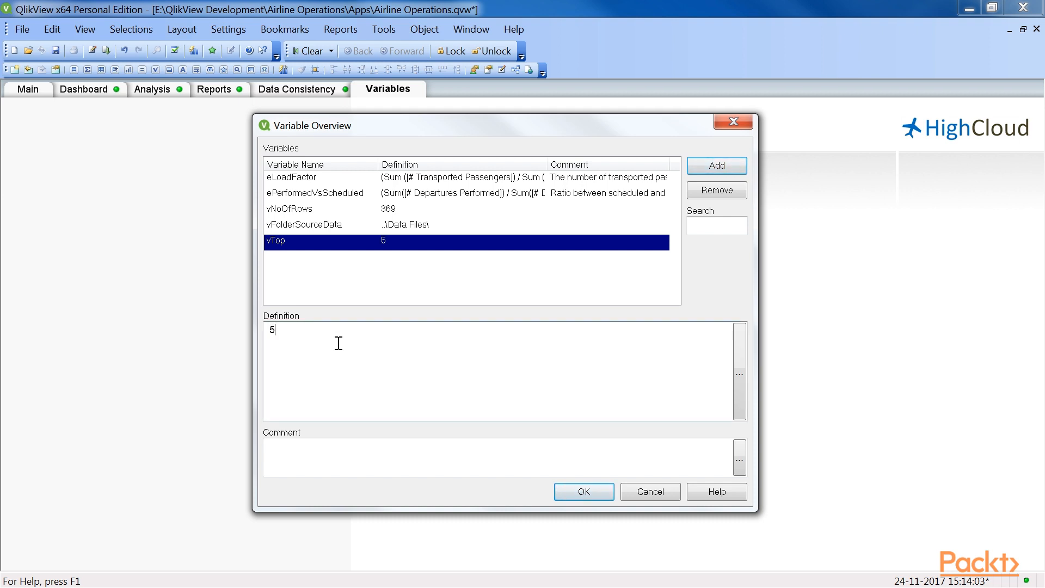
# Step: Add the comment "variable used to dynamically change the number of displayed values in a Top N Chart." to vTop and save the variables
pyautogui.click(359, 455)
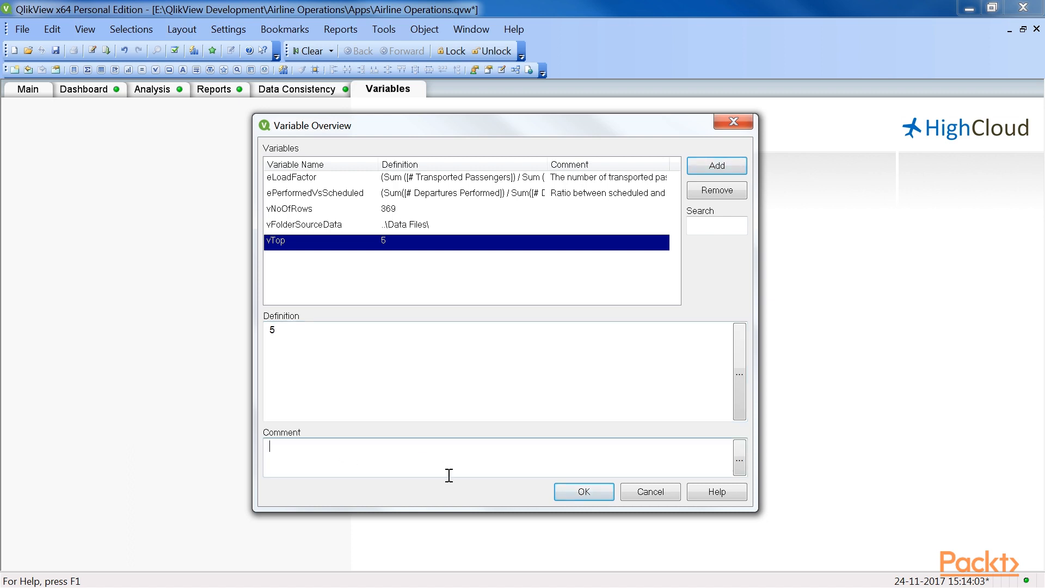
pyautogui.write('variable used to dynamically change t')
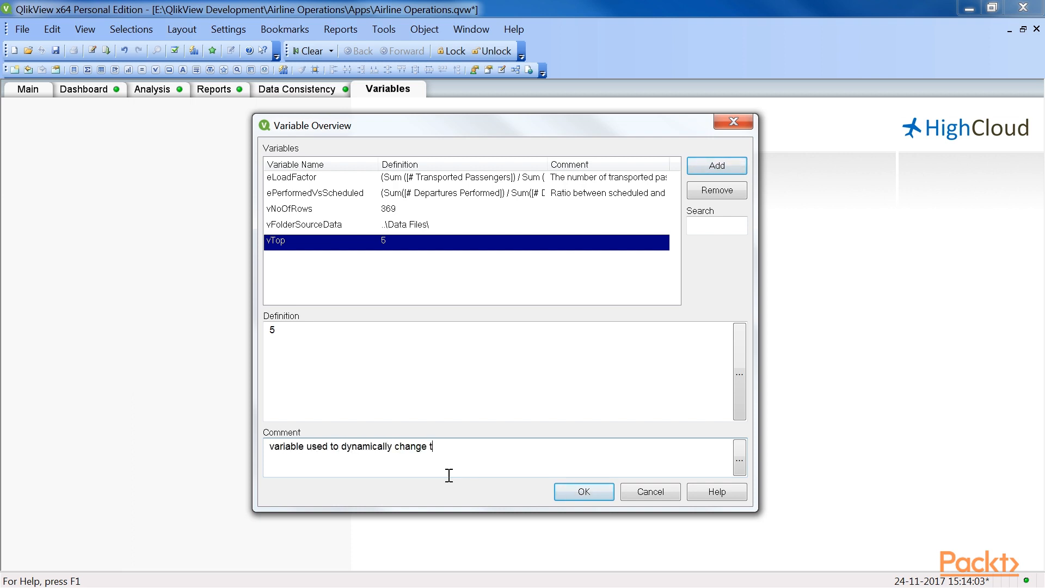
pyautogui.write('he number of displayed values in a Top N C')
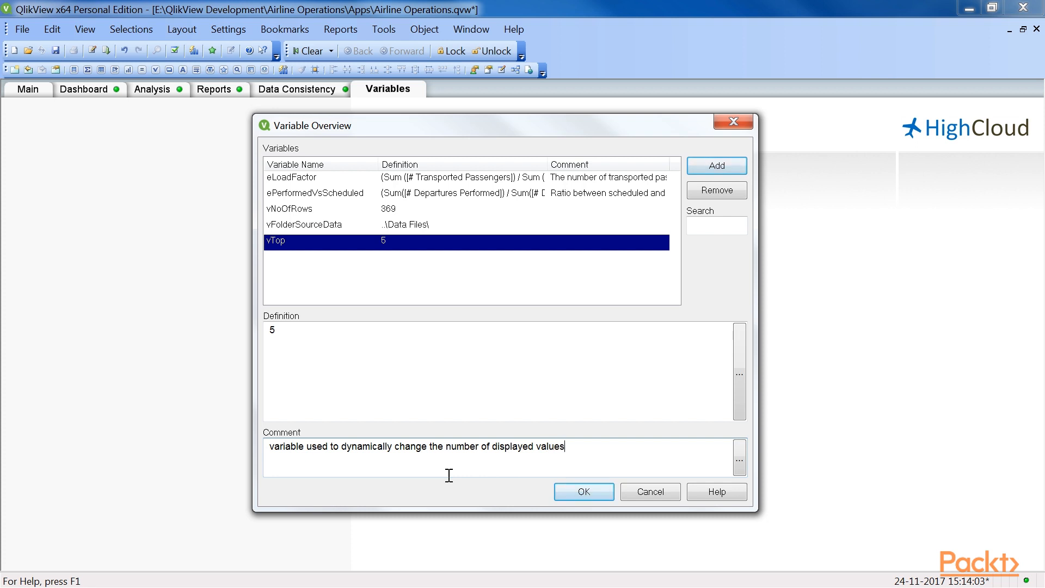
pyautogui.write('hart.')
pyautogui.click(569, 496)
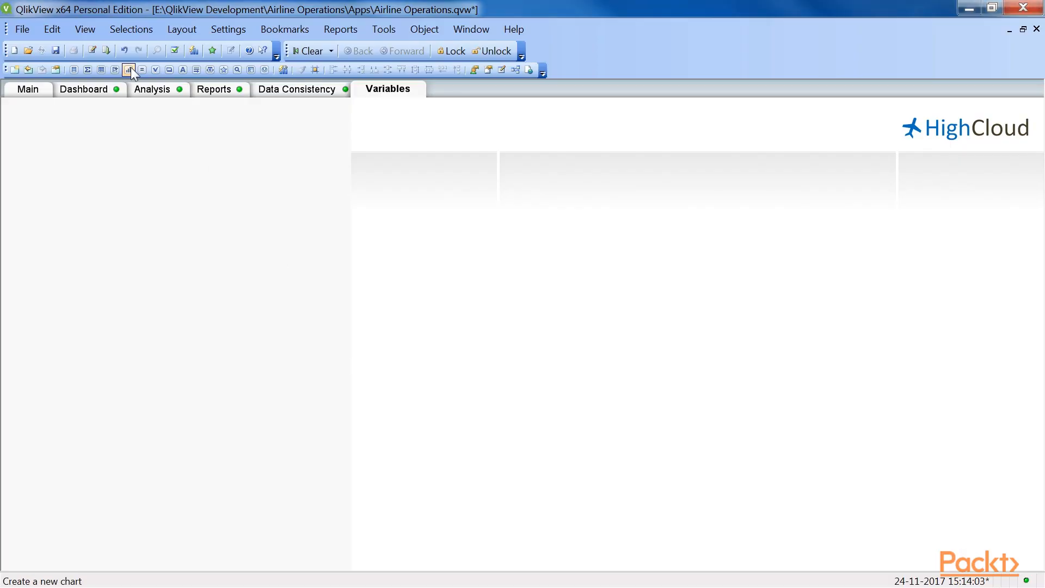
# Step: Create a new bar chart with the window title "# of Flights per carrier"
pyautogui.click(130, 68)
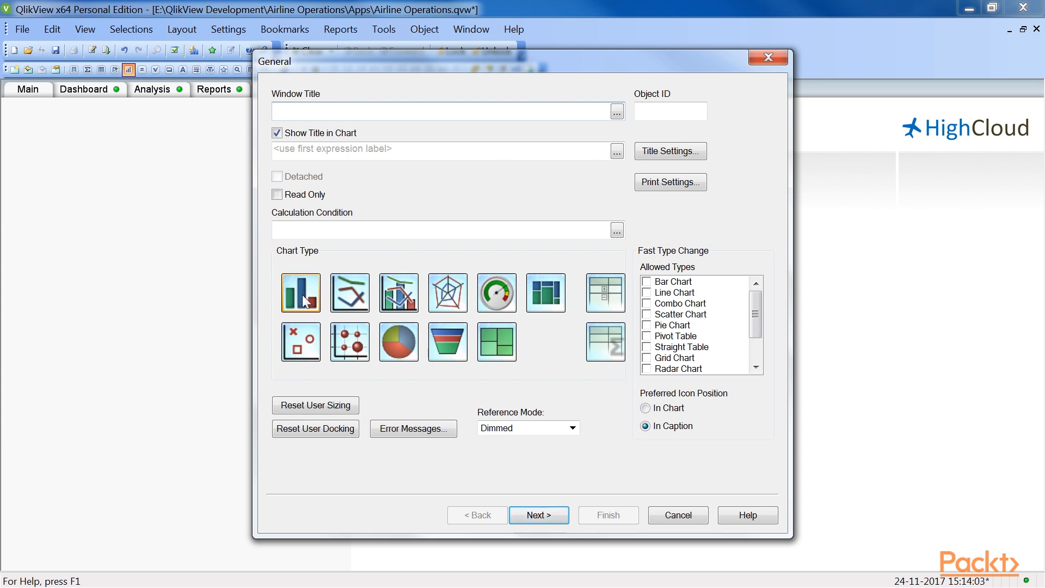
pyautogui.write('# of Flights per carrier')
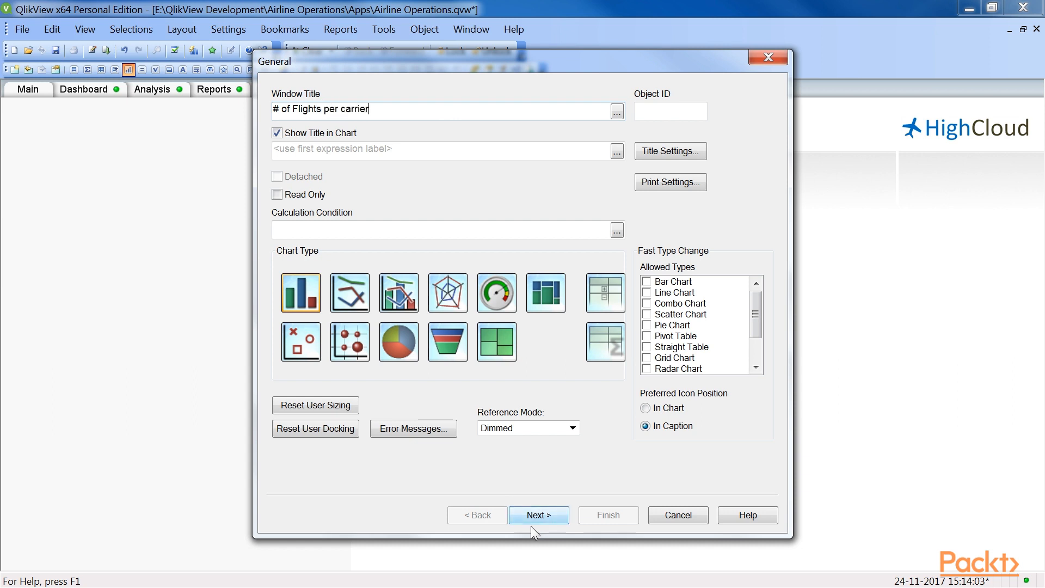
pyautogui.click(531, 522)
# Step: Add Carrier Name as the chart's dimension
pyautogui.moveTo(459, 147); pyautogui.dragTo(458, 226)
pyautogui.click(325, 308)
pyautogui.click(499, 116)
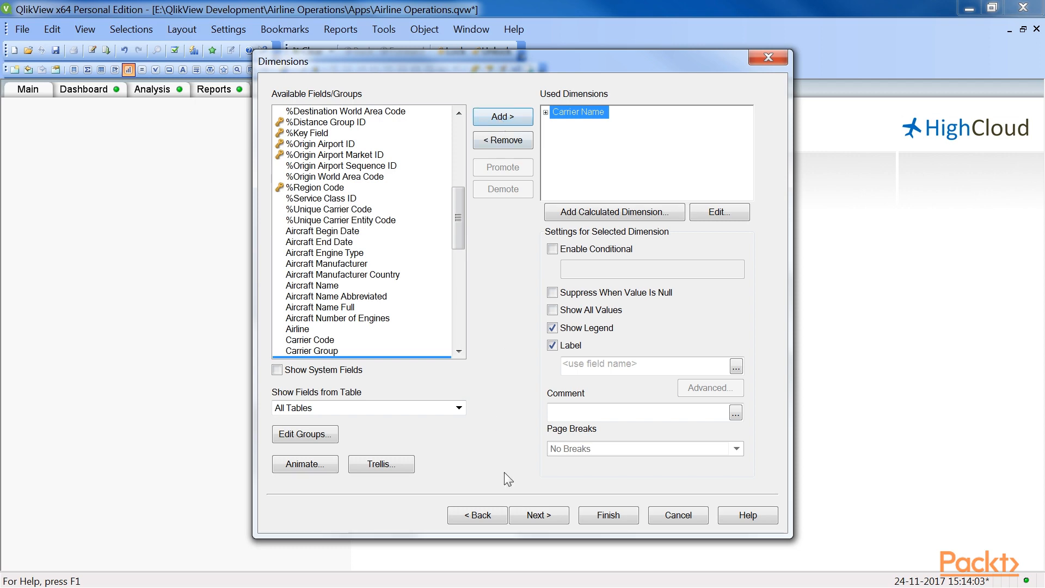
pyautogui.click(514, 517)
# Step: Add the expression Sum([# Departures Performed]) to the chart and label it "# of Flights per carrier"
pyautogui.moveTo(331, 140); pyautogui.dragTo(503, 140)
pyautogui.write('Sum([# Departures Performed])')
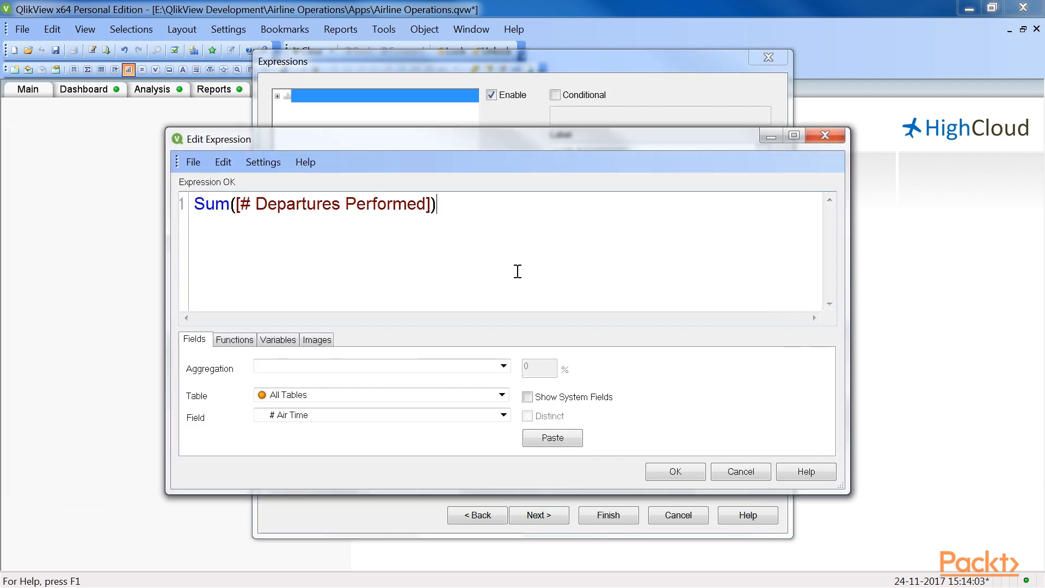
pyautogui.click(674, 478)
pyautogui.click(636, 158)
pyautogui.write('# of Flights per carrier')
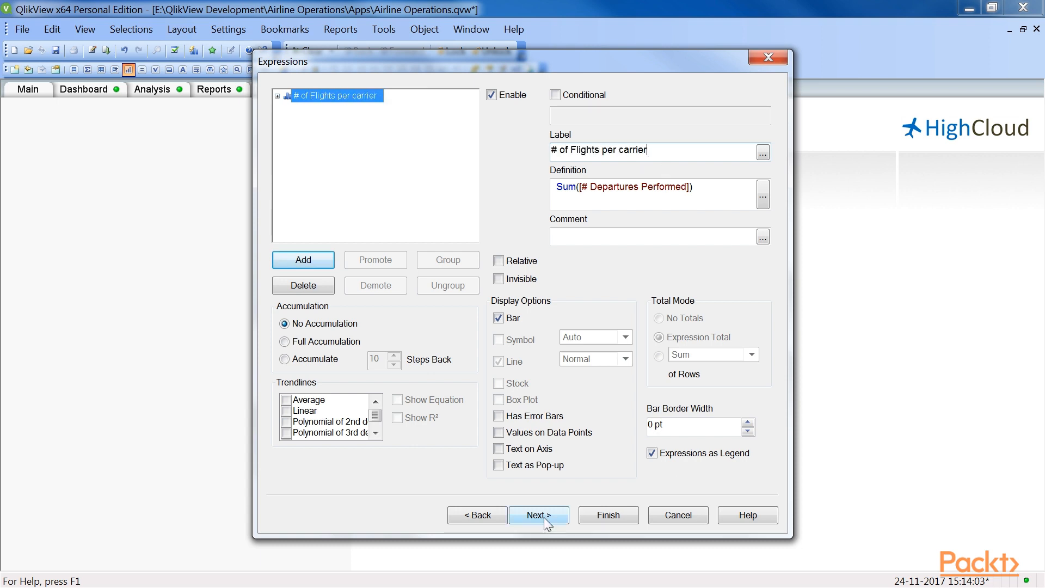
# Step: Sort the Carrier Name dimension by Y-value in descending order and finish the chart
pyautogui.click(544, 516)
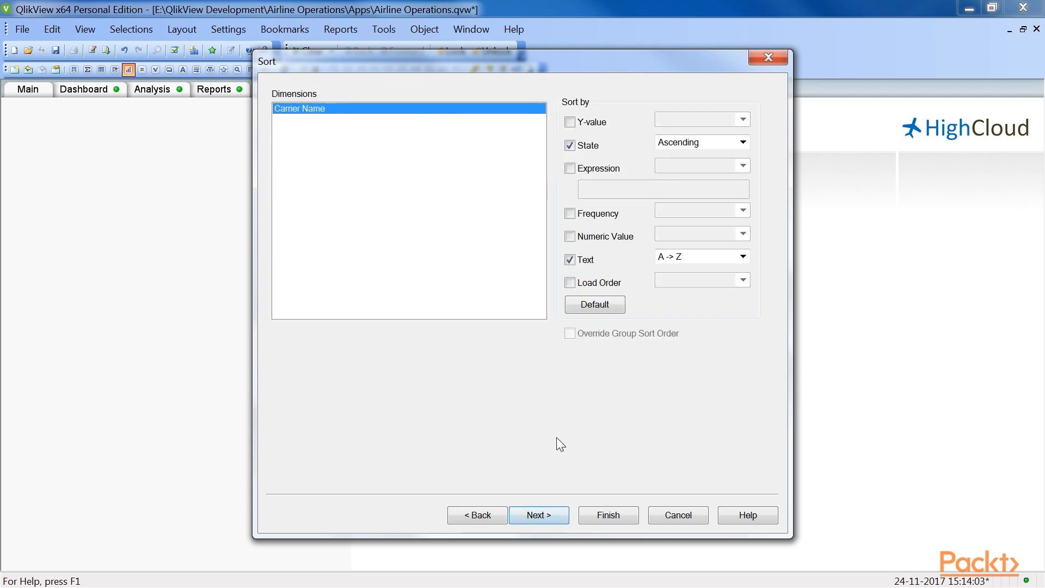
pyautogui.click(571, 122)
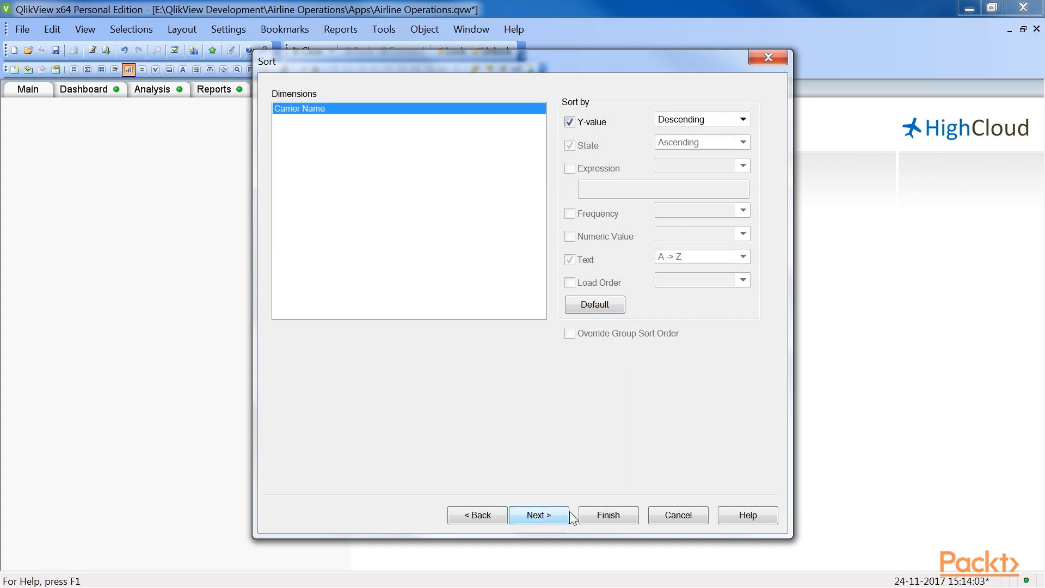
pyautogui.click(598, 515)
# Step: Reduce the sheet's zoom level and move the flights chart to the sheet's upper-left area
pyautogui.click(95, 30)
pyautogui.moveTo(163, 148)
pyautogui.click(281, 182)
pyautogui.moveTo(283, 156); pyautogui.dragTo(219, 158)
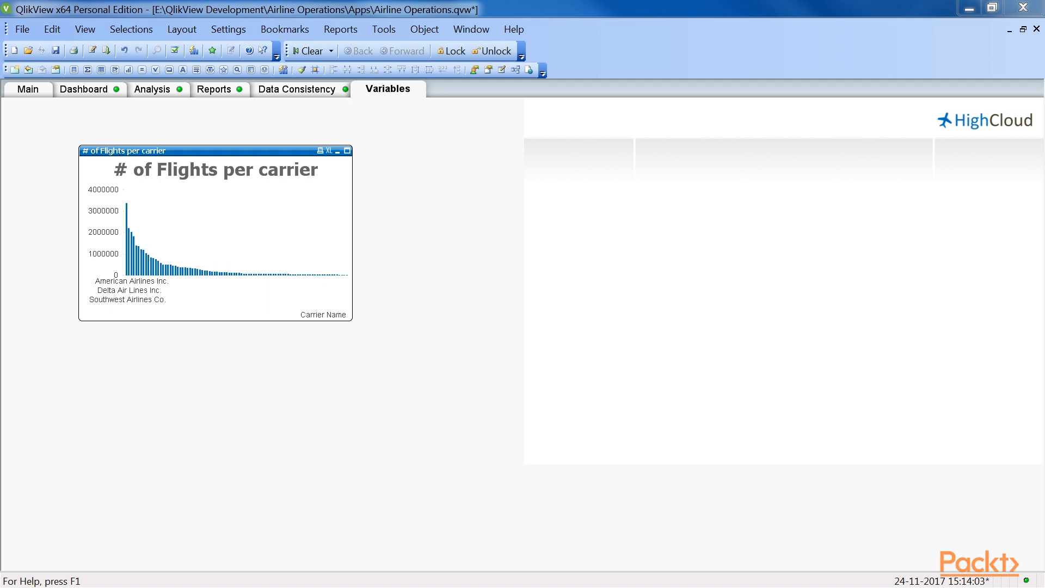
# Step: Turn on the dimension limit for Carrier Name so the first expression restricts which values the flights chart displays
pyautogui.rightClick(199, 212)
pyautogui.click(262, 223)
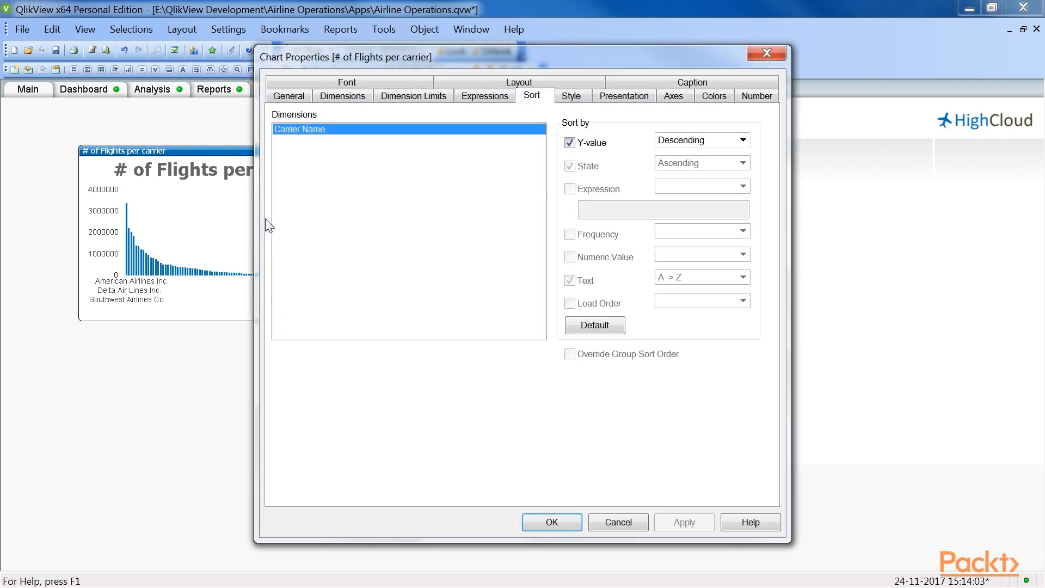
pyautogui.click(407, 97)
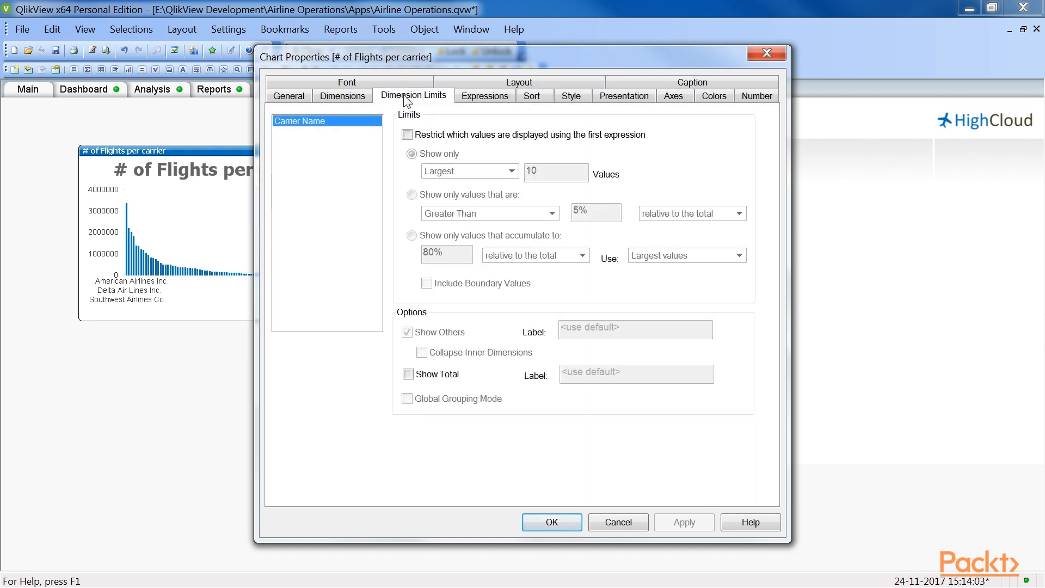
pyautogui.click(407, 135)
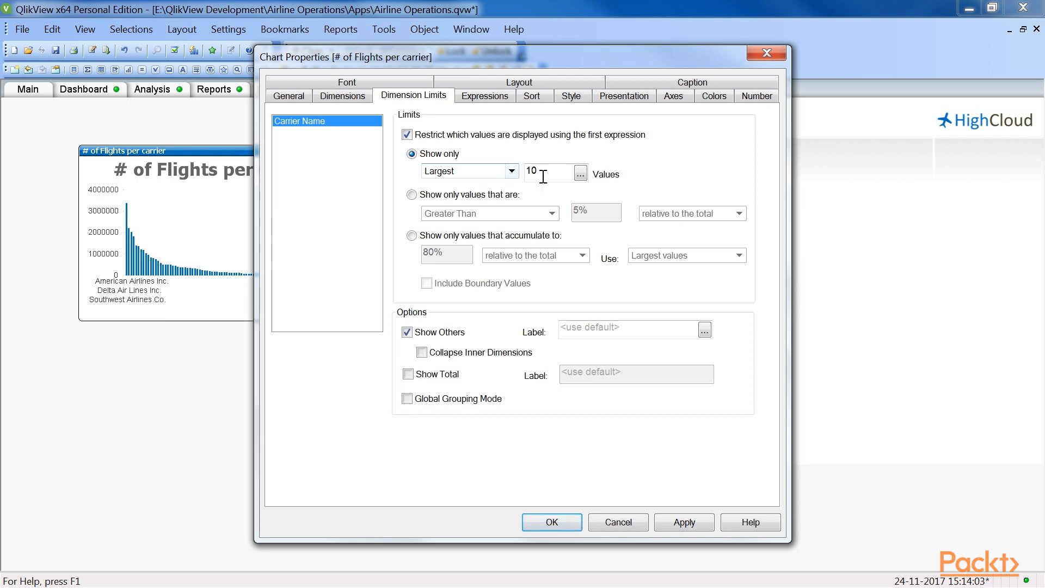
# Step: Set the number of largest carriers shown to $(vTop), turn off Show Others and apply the chart properties
pyautogui.click(580, 174)
pyautogui.hotkey('ctrl', 'a')
pyautogui.press('Delete')
pyautogui.write('$()')
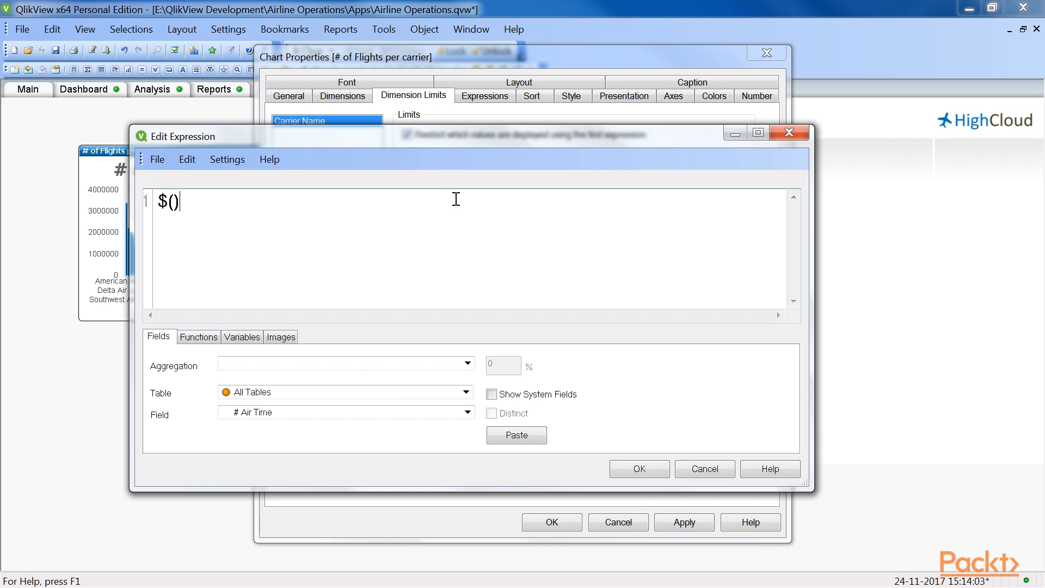
pyautogui.press('Left')
pyautogui.write('vTop')
pyautogui.press('Right')
pyautogui.click(620, 467)
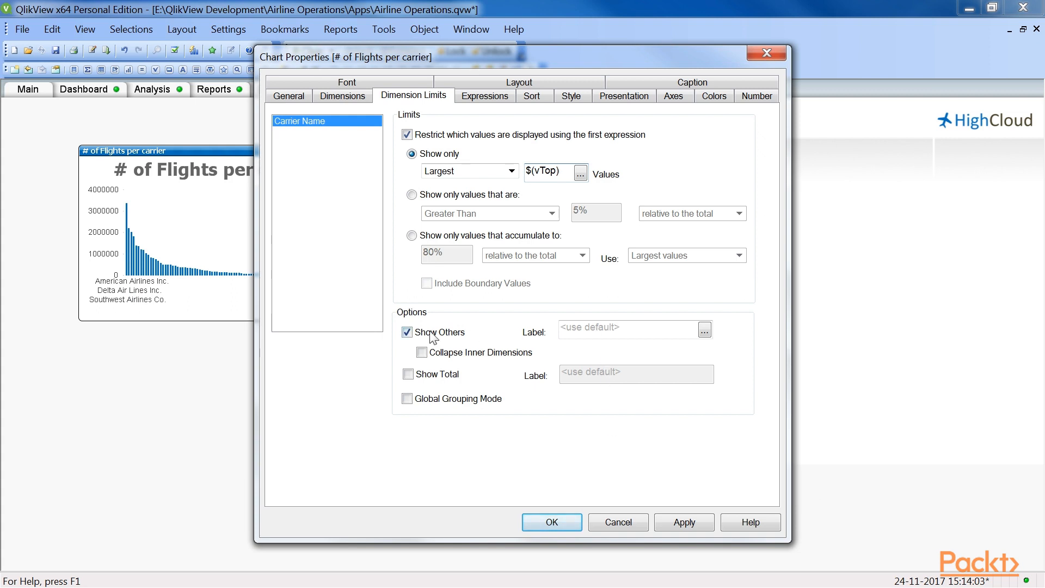
pyautogui.click(409, 333)
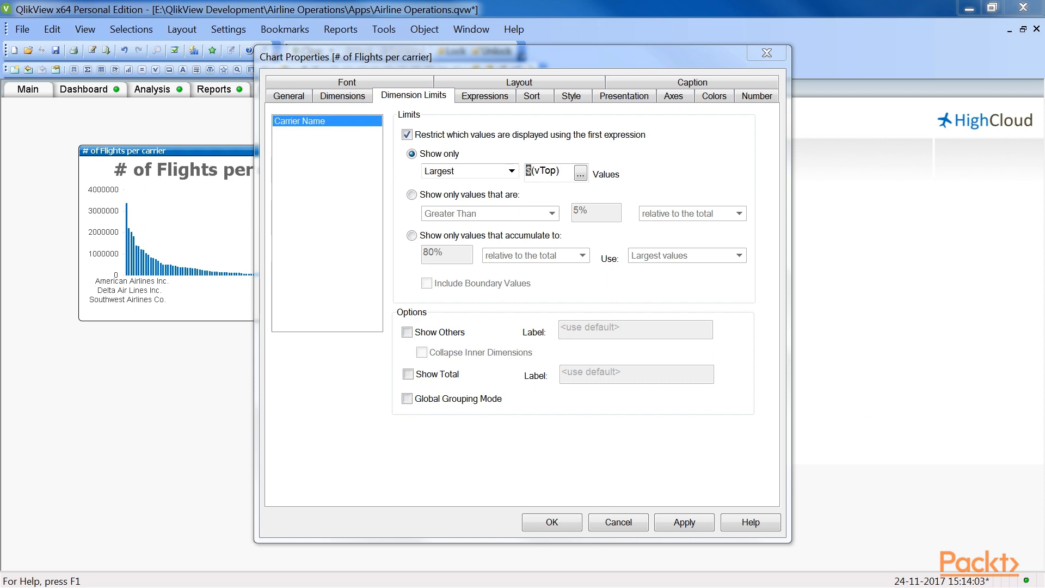
pyautogui.click(555, 524)
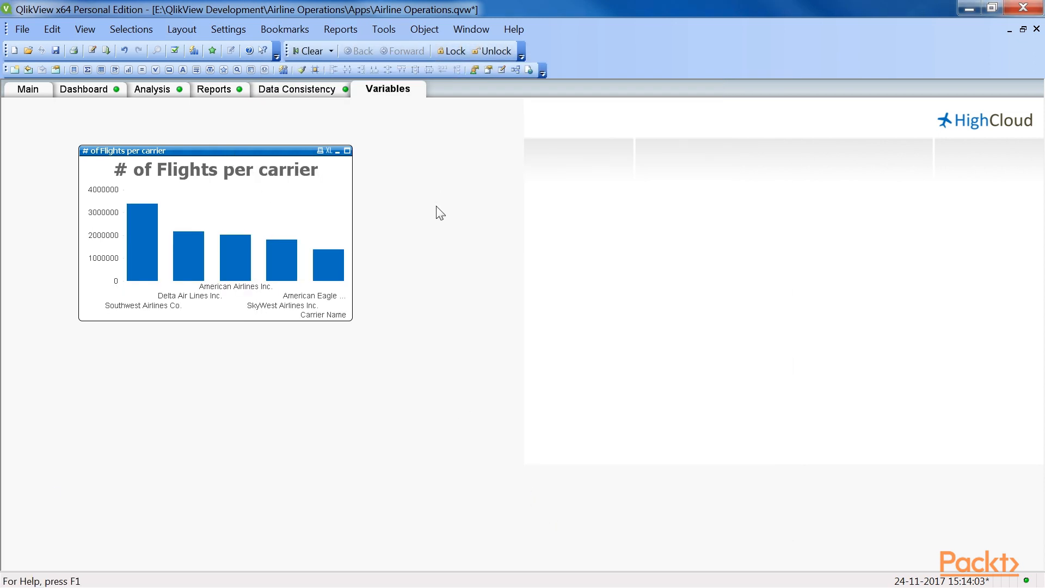
# Step: Change the flights chart's bar orientation to horizontal
pyautogui.rightClick(243, 209)
pyautogui.click(283, 220)
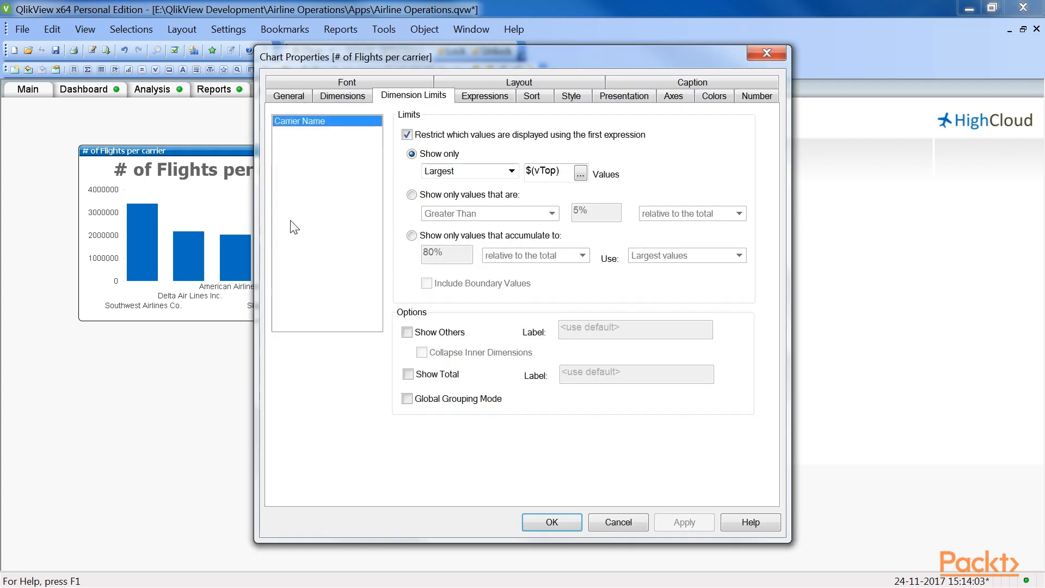
pyautogui.click(571, 98)
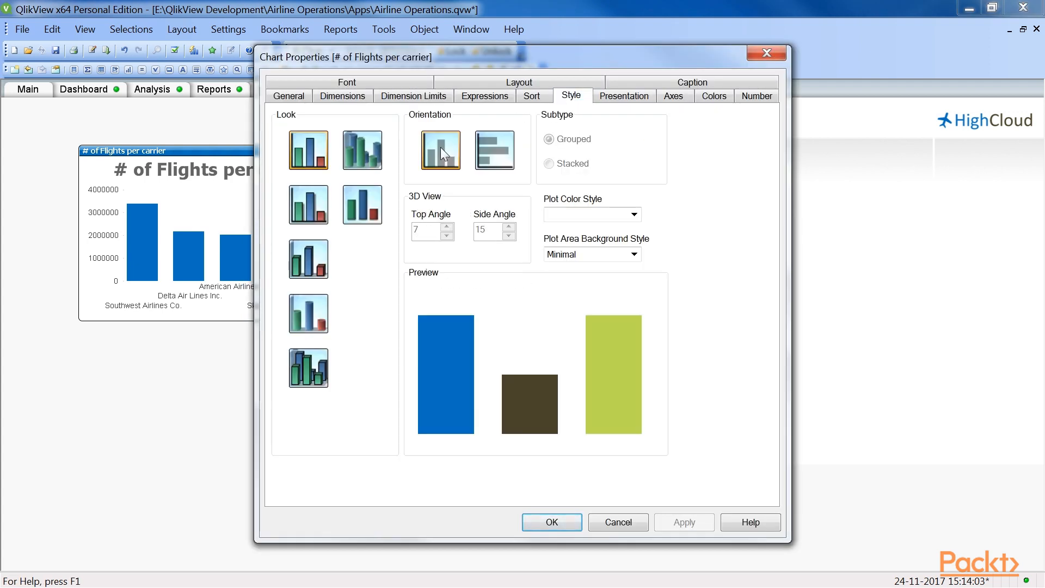
pyautogui.click(491, 157)
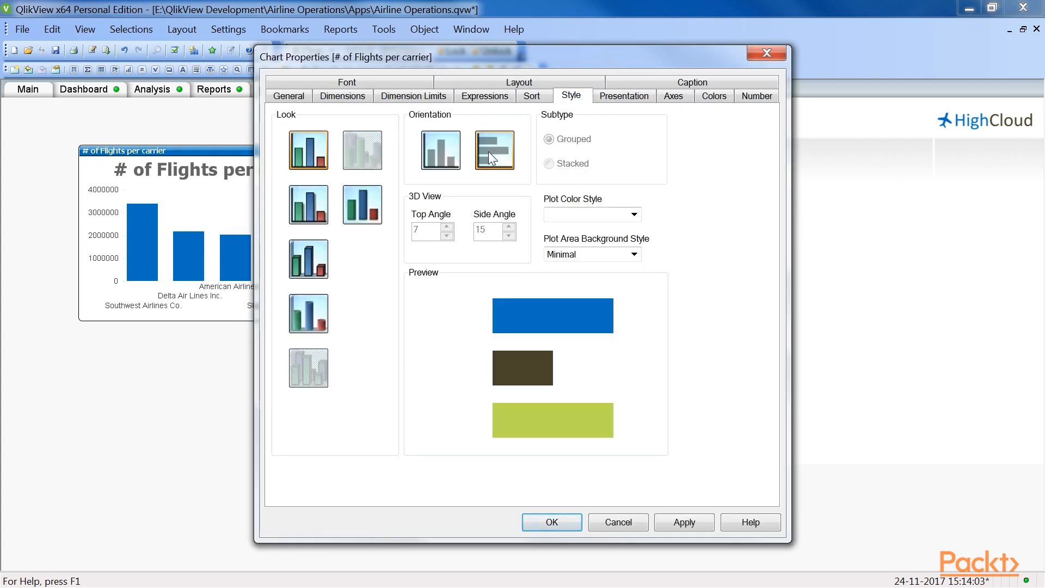
pyautogui.click(553, 523)
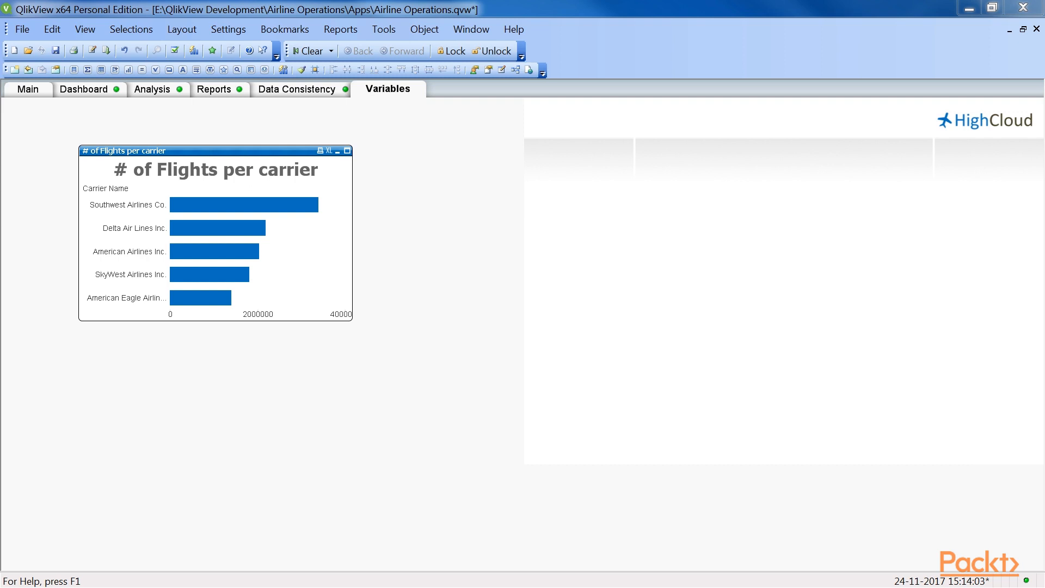
# Step: Create a new input box object titled "Enter number of top values"
pyautogui.rightClick(445, 217)
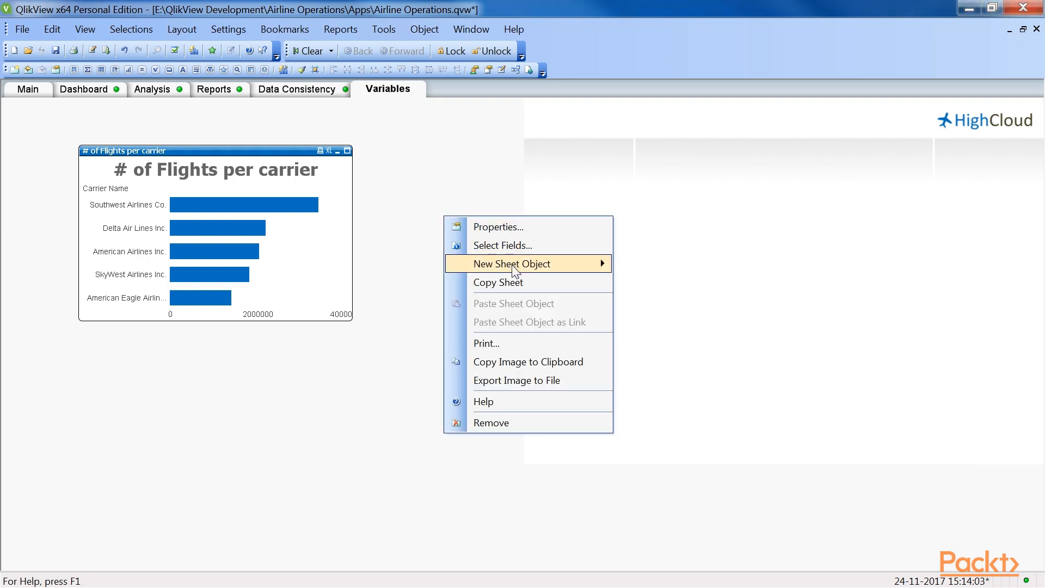
pyautogui.moveTo(513, 269)
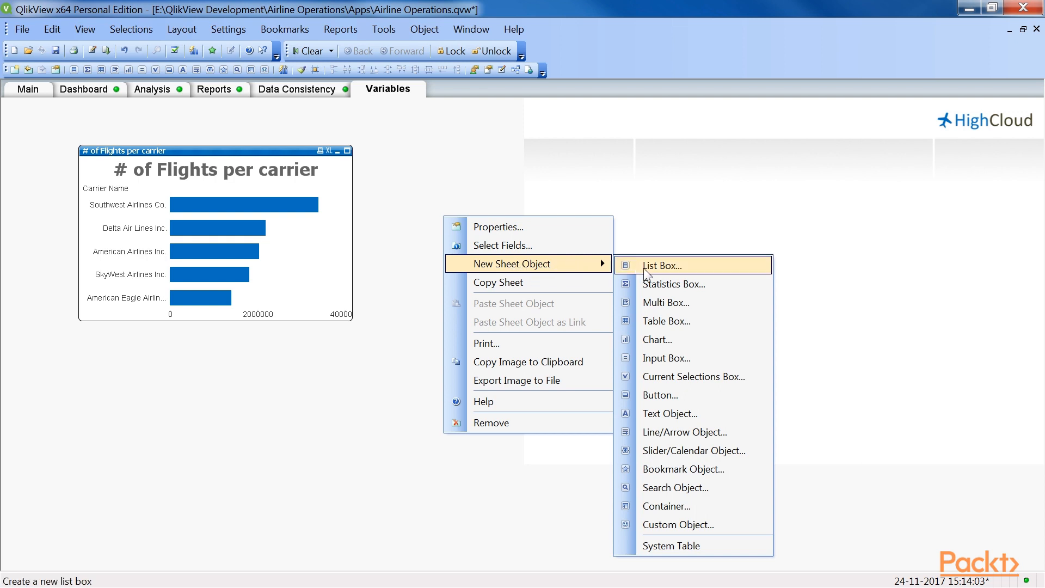
pyautogui.click(668, 357)
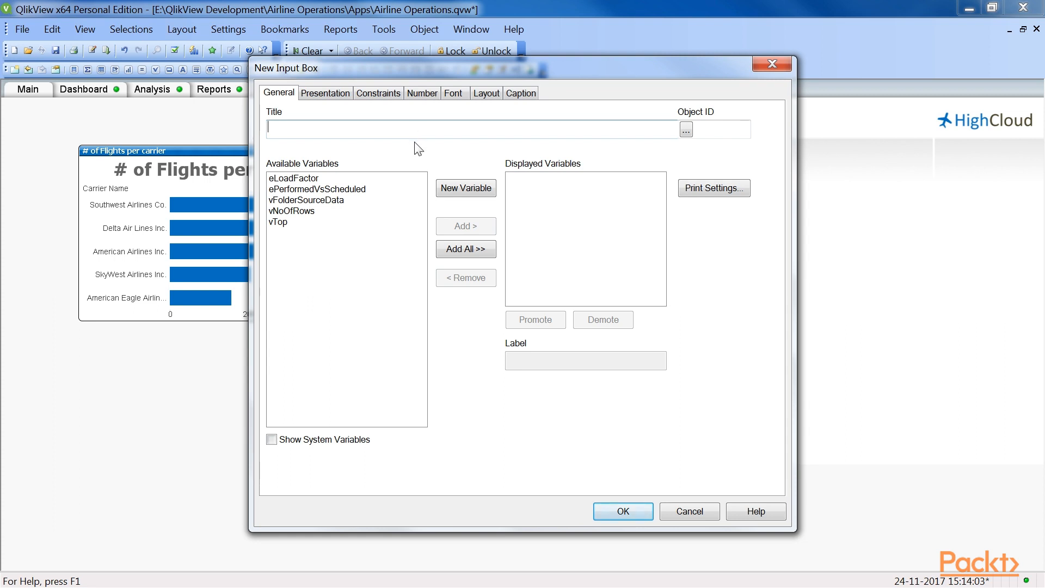
pyautogui.write('Enter number of top values')
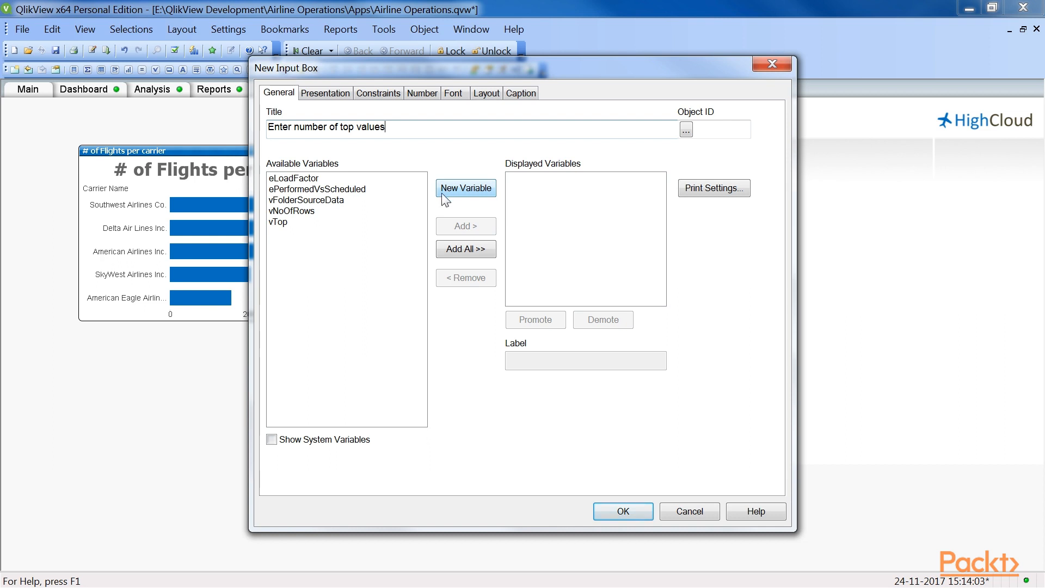
# Step: Add the vTop variable to the input box, label it "Top Values" and confirm the new object
pyautogui.click(287, 224)
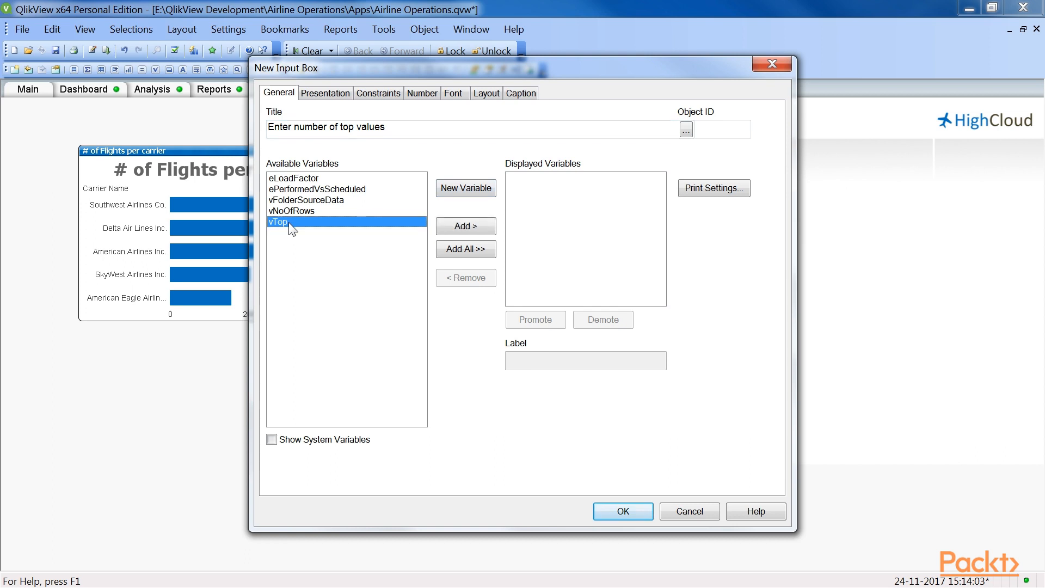
pyautogui.click(447, 226)
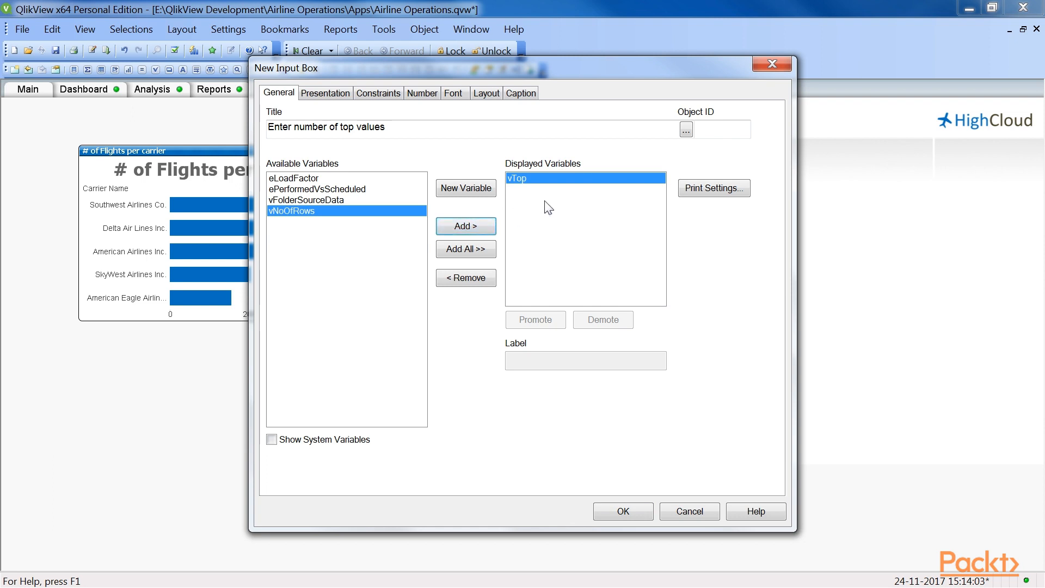
pyautogui.click(546, 180)
pyautogui.click(558, 357)
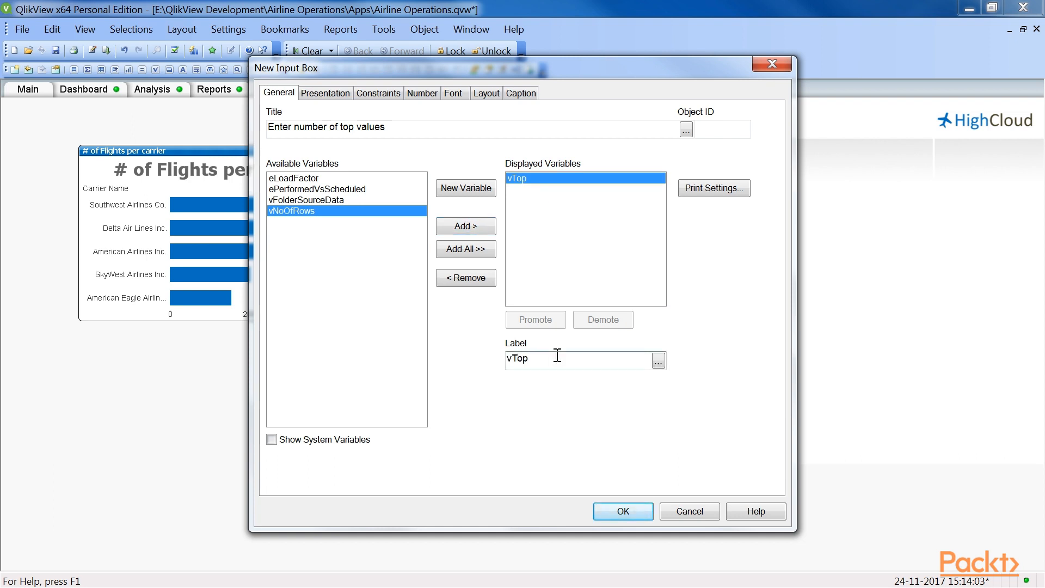
pyautogui.press('BackSpace')
pyautogui.press('BackSpace')
pyautogui.press('BackSpace')
pyautogui.press('BackSpace')
pyautogui.write('Top Values')
pyautogui.click(609, 510)
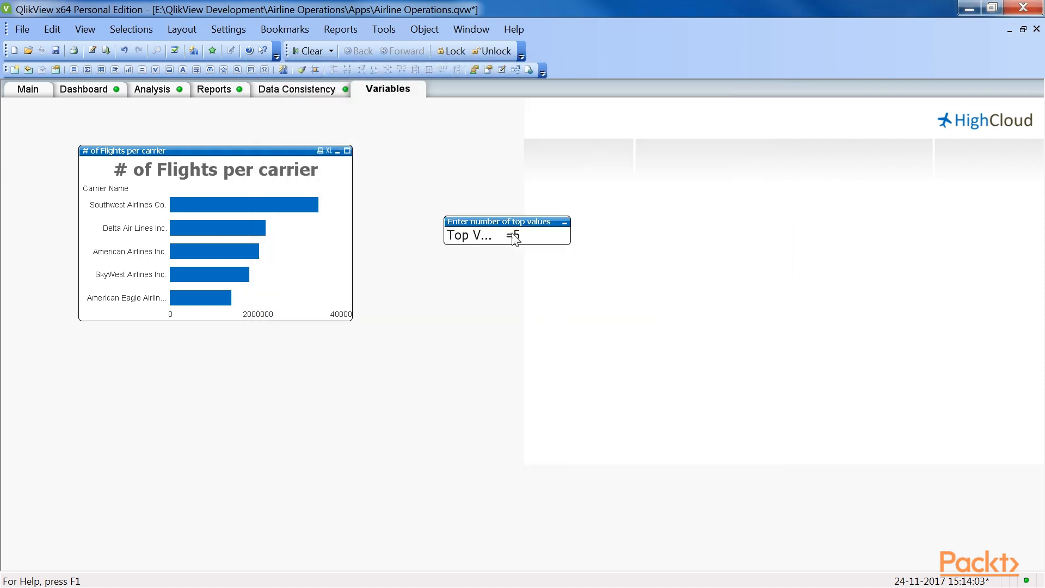
# Step: Place the input box beside the flights chart's upper edge and set its Top Values entry to 10
pyautogui.moveTo(506, 222); pyautogui.dragTo(450, 154)
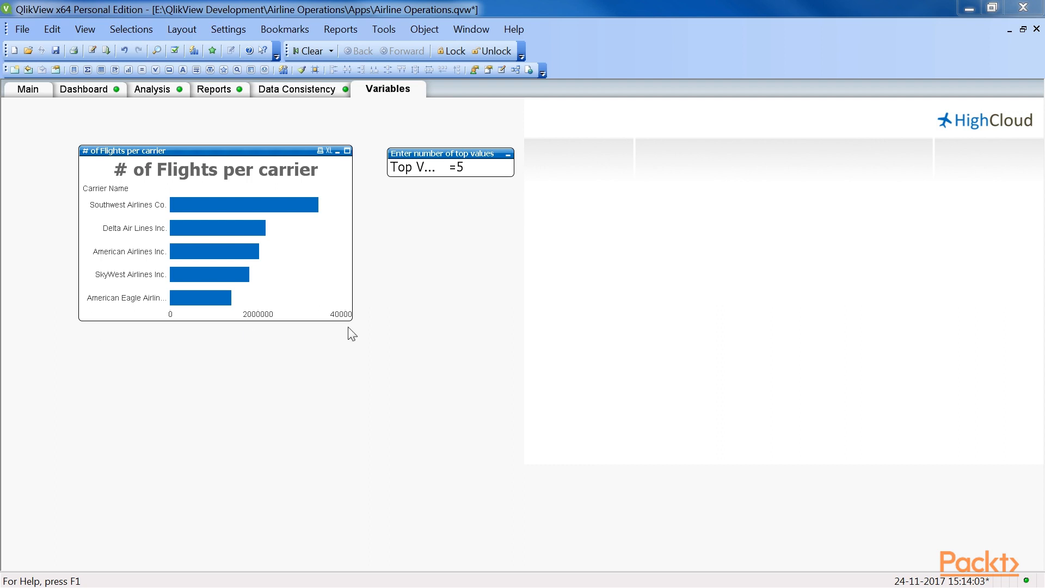
pyautogui.click(461, 169)
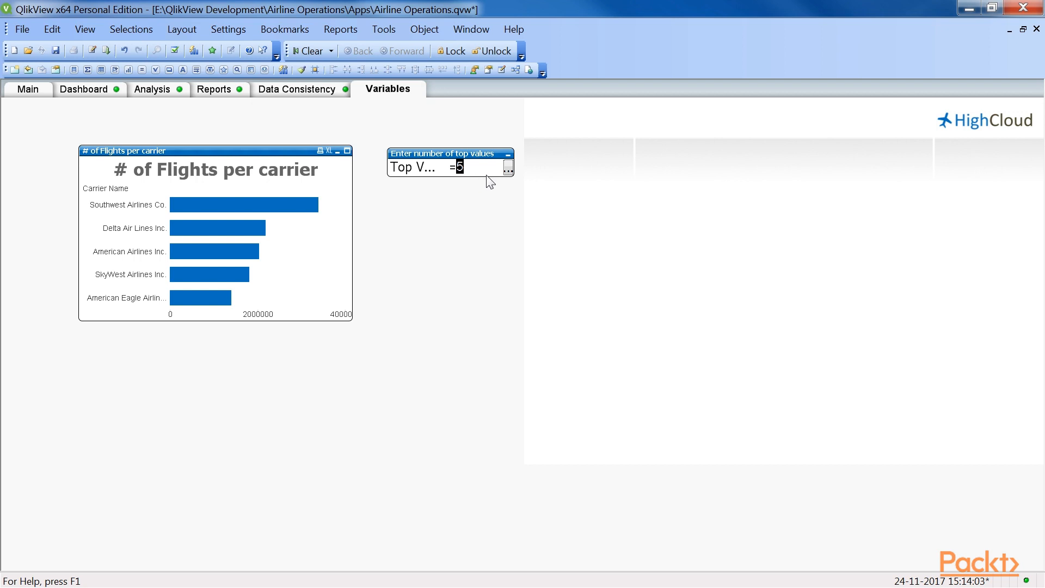
pyautogui.write('10')
pyautogui.press('Return')
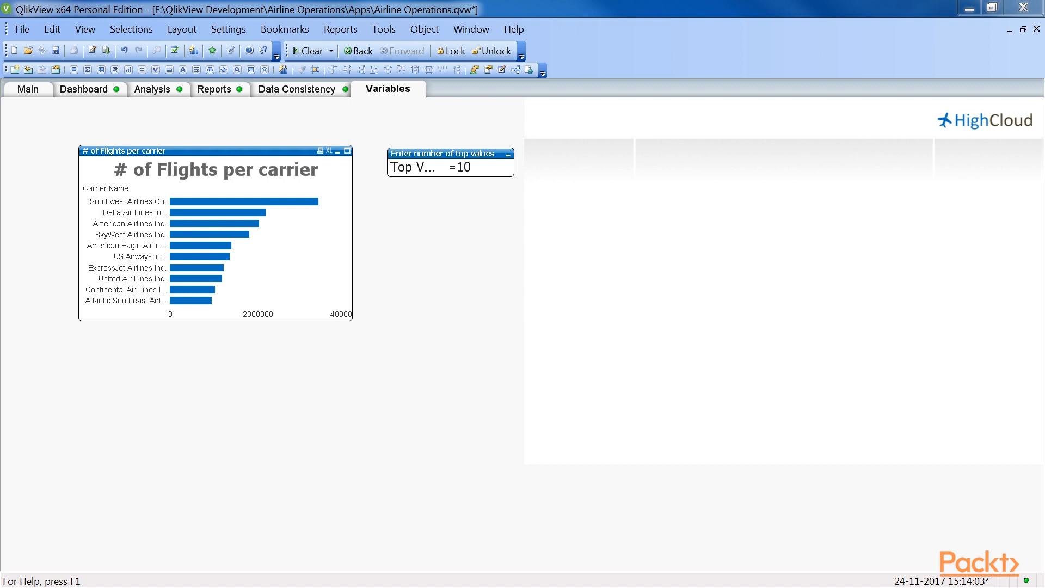
# Step: Create a new slider object that controls the vTop variable instead of a field
pyautogui.rightClick(449, 274)
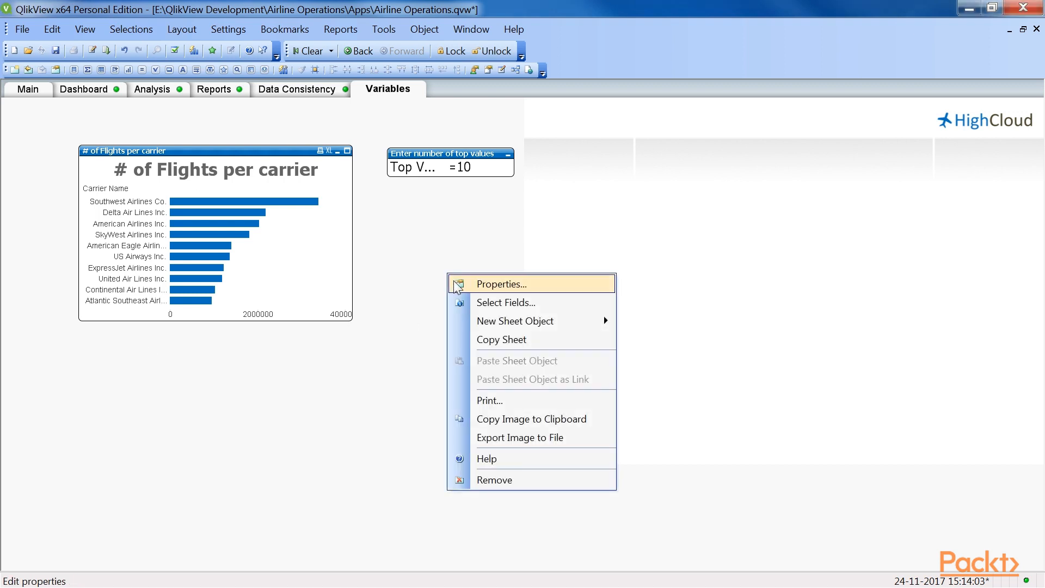
pyautogui.moveTo(498, 321)
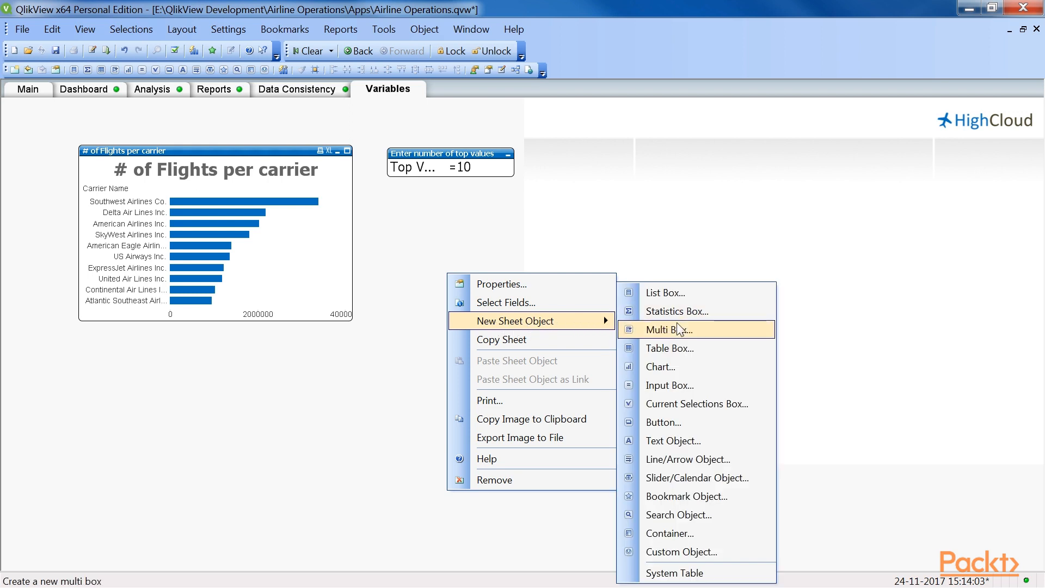
pyautogui.click(691, 479)
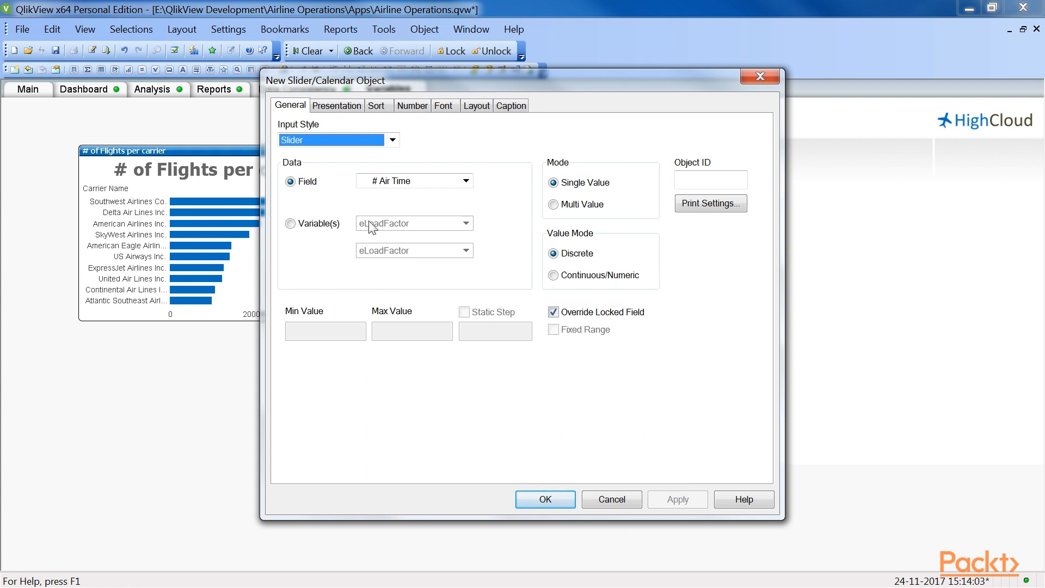
pyautogui.click(392, 140)
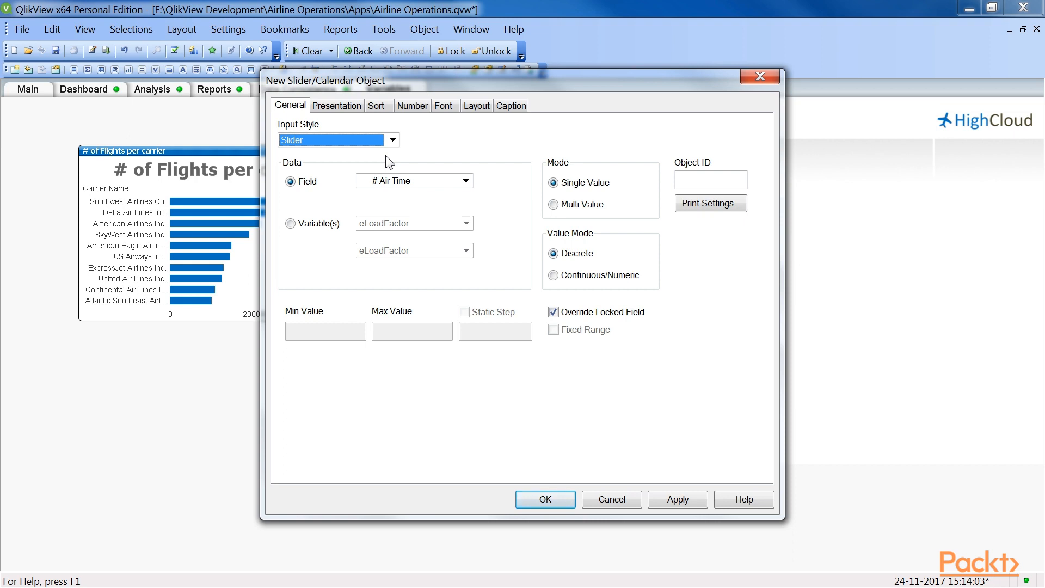
pyautogui.click(291, 224)
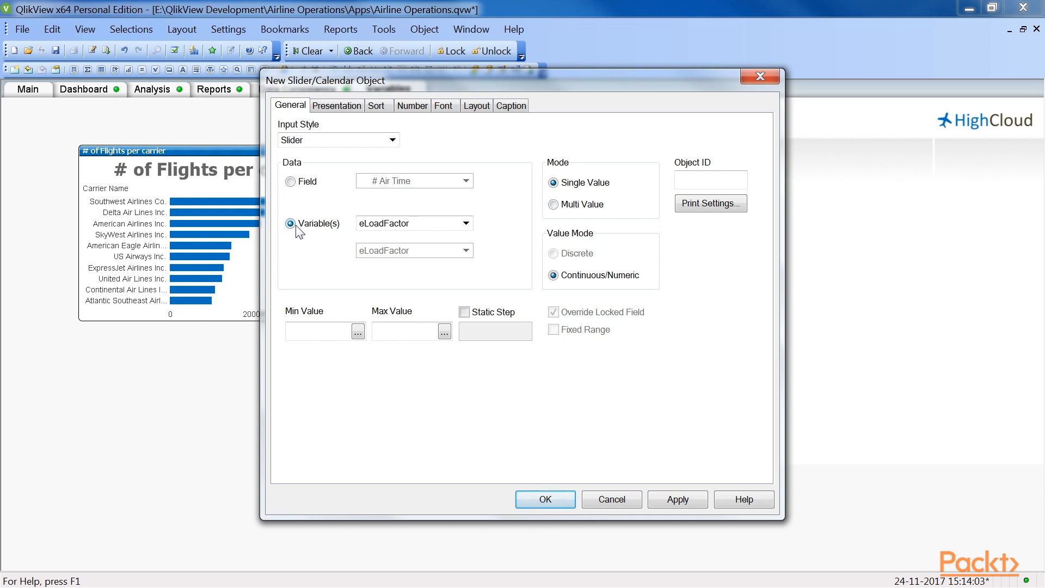
pyautogui.click(466, 223)
pyautogui.click(463, 279)
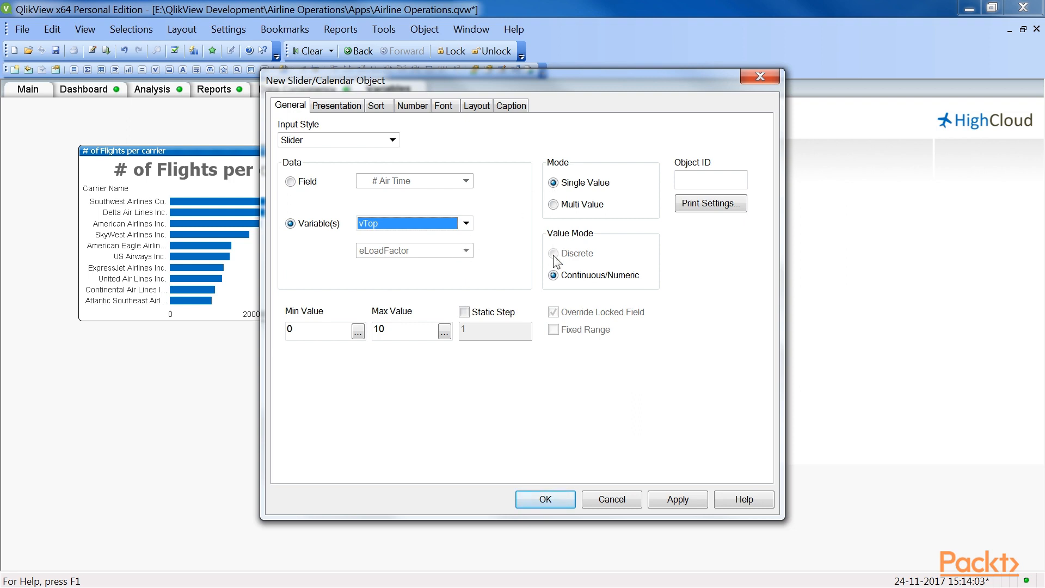
# Step: Give the slider a minimum of 5, a maximum of 30 and a static step of 1, and confirm it
pyautogui.click(299, 329)
pyautogui.press('BackSpace')
pyautogui.write('5')
pyautogui.click(404, 330)
pyautogui.press('BackSpace')
pyautogui.press('BackSpace')
pyautogui.write('30')
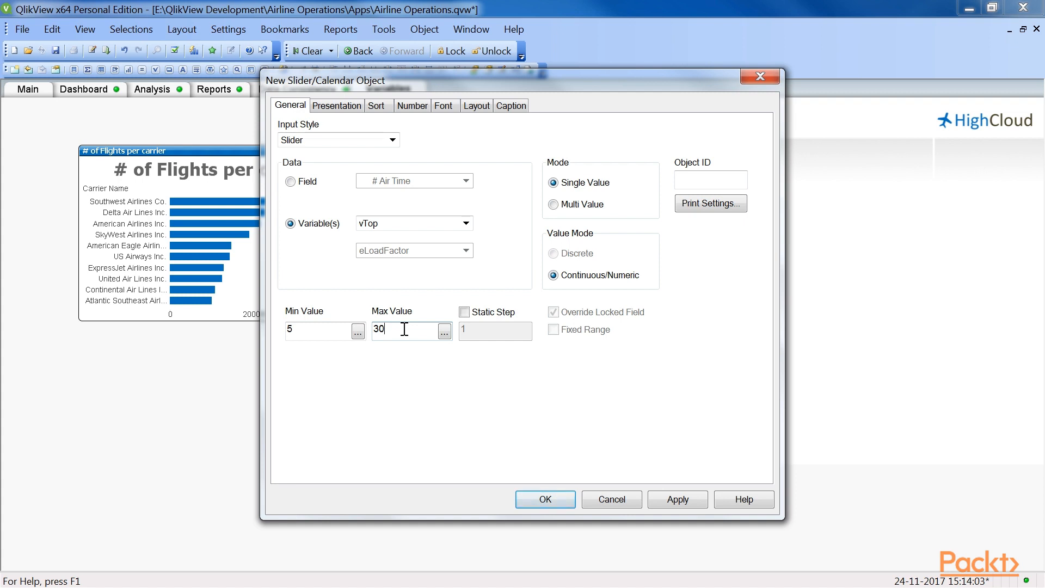
pyautogui.click(465, 313)
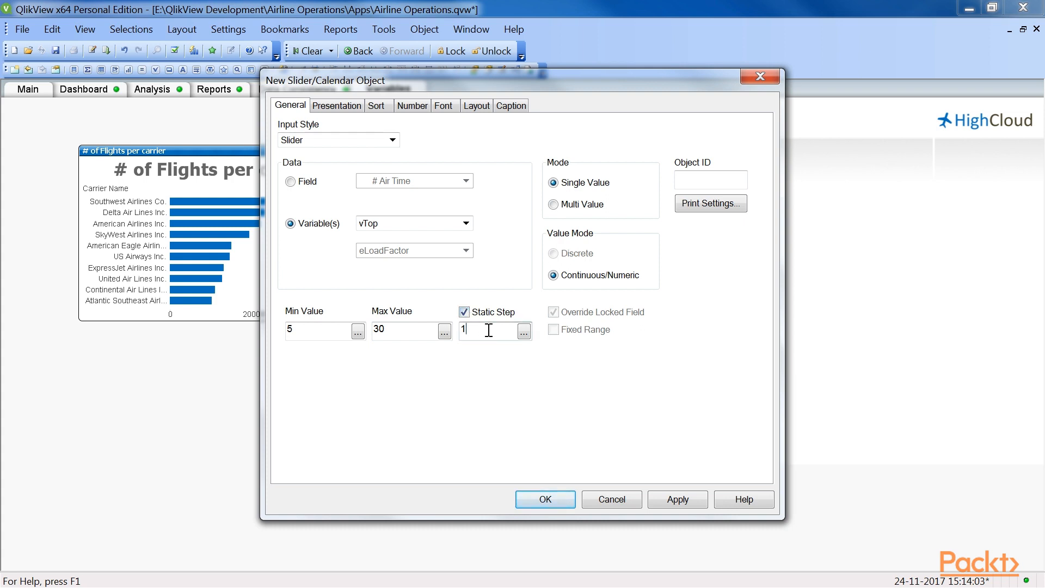
pyautogui.click(561, 502)
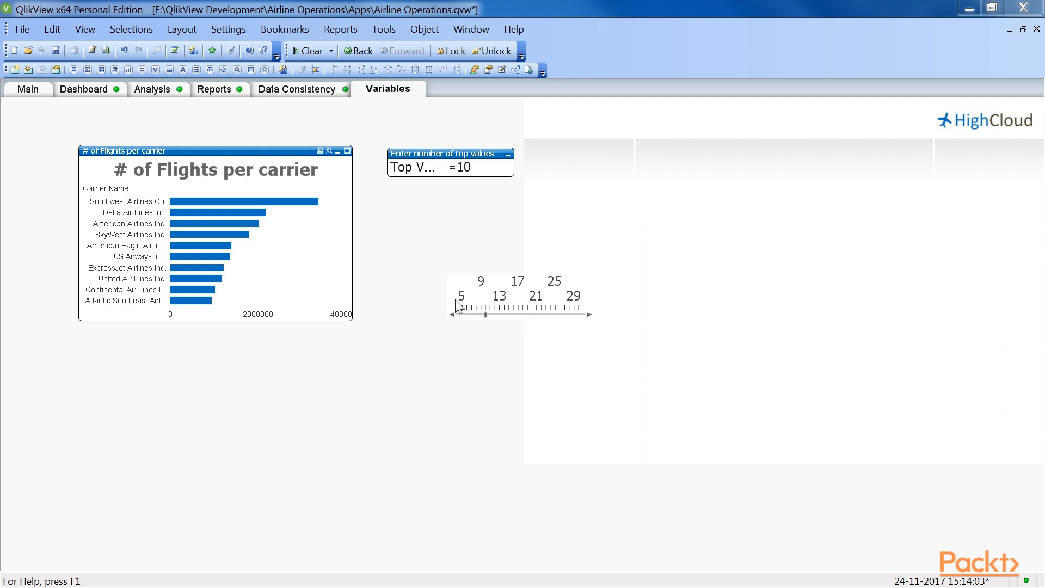
# Step: Widen the slider until every value from 5 to 30 is labelled and move it below the flights chart
pyautogui.moveTo(449, 315); pyautogui.dragTo(406, 315)
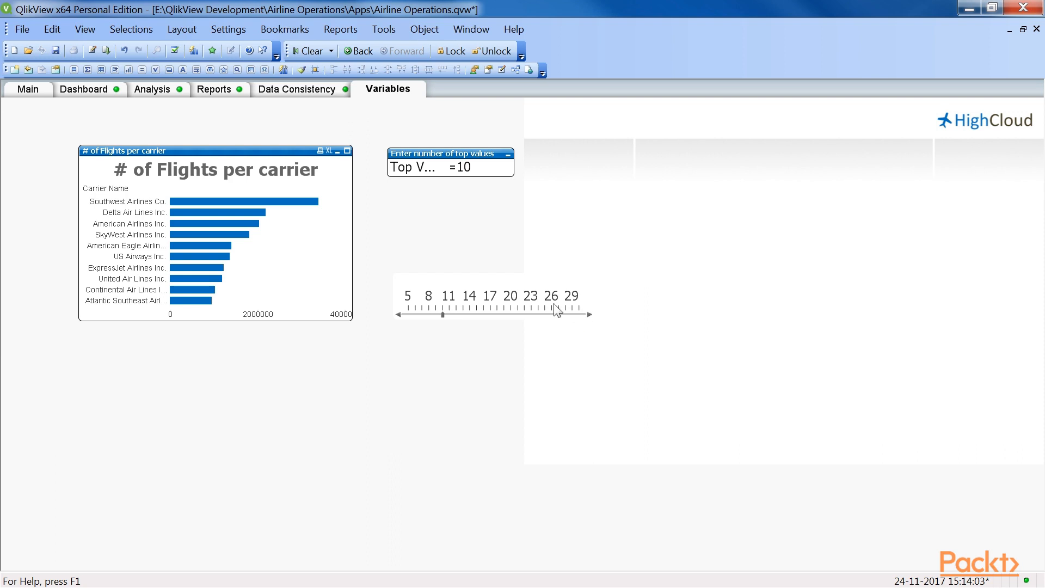
pyautogui.moveTo(395, 293); pyautogui.dragTo(74, 292)
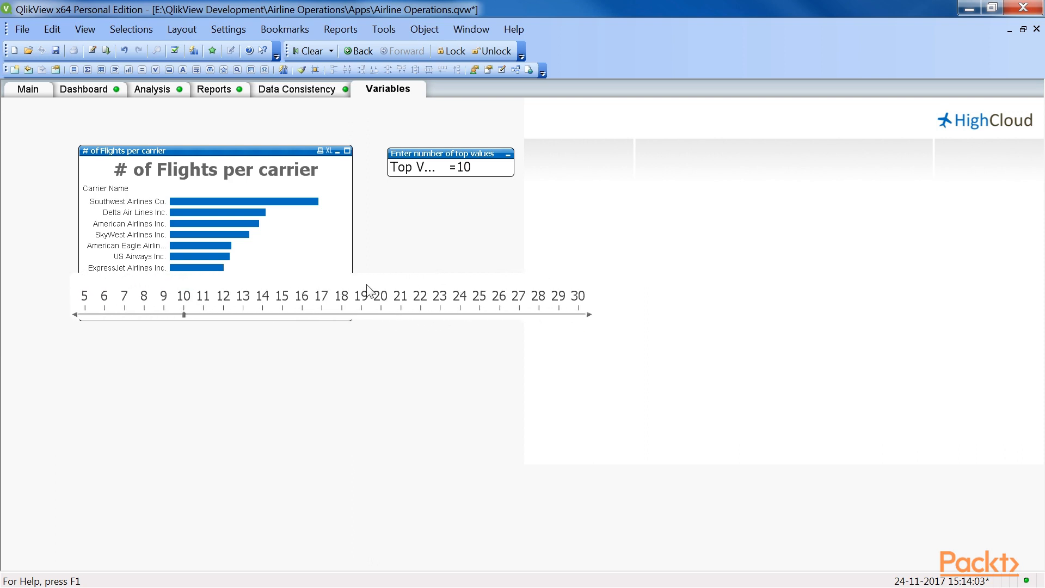
pyautogui.moveTo(399, 275); pyautogui.dragTo(399, 329)
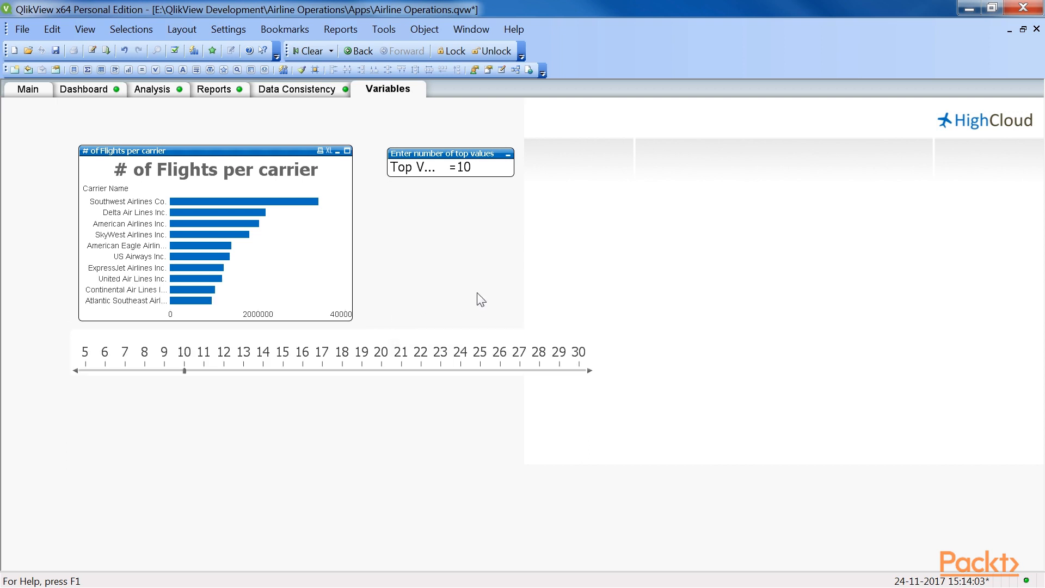
# Step: Set the slider to 7 and move the input box down to just above the slider
pyautogui.moveTo(184, 371); pyautogui.dragTo(133, 374)
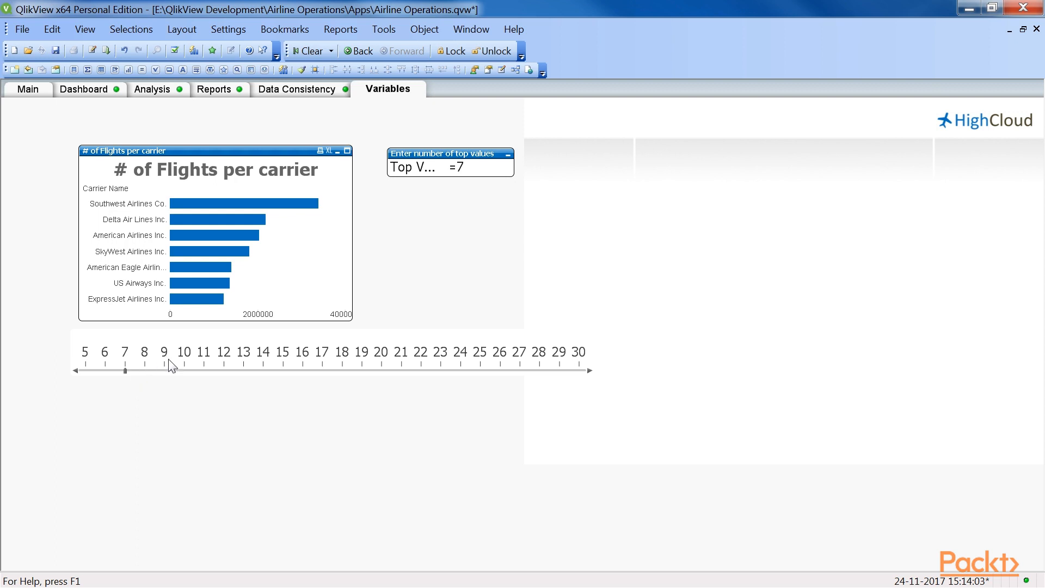
pyautogui.moveTo(440, 147); pyautogui.dragTo(431, 290)
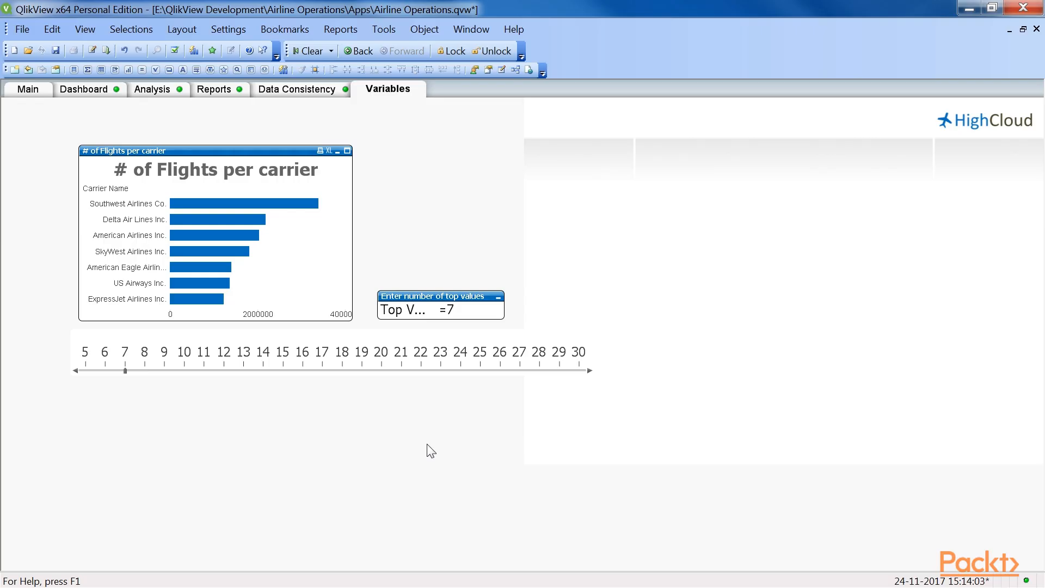
# Step: Add a new document variable named vTotalFTEs in the Variable Overview
pyautogui.click(229, 29)
pyautogui.click(255, 107)
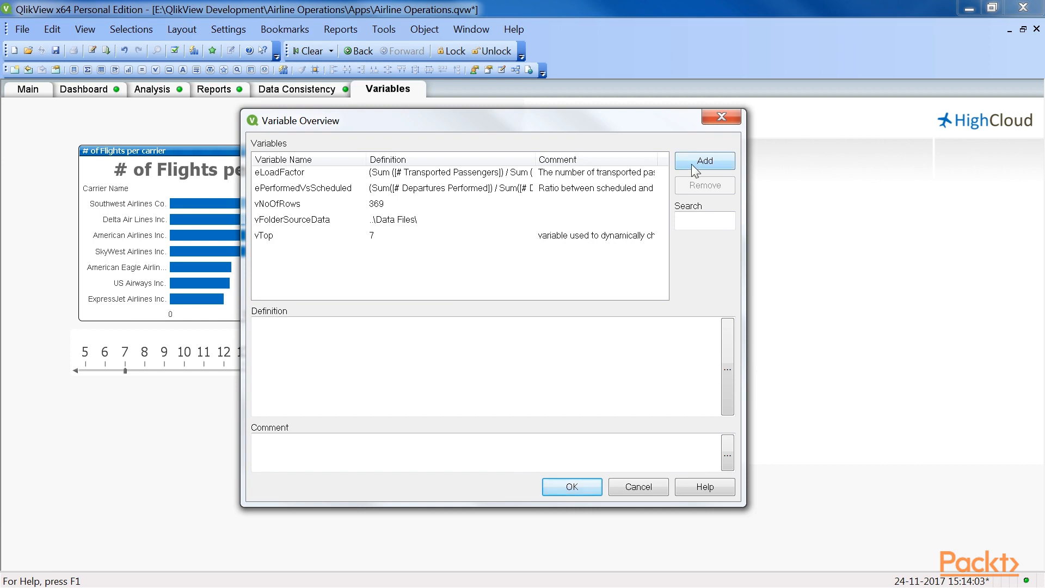
pyautogui.click(693, 163)
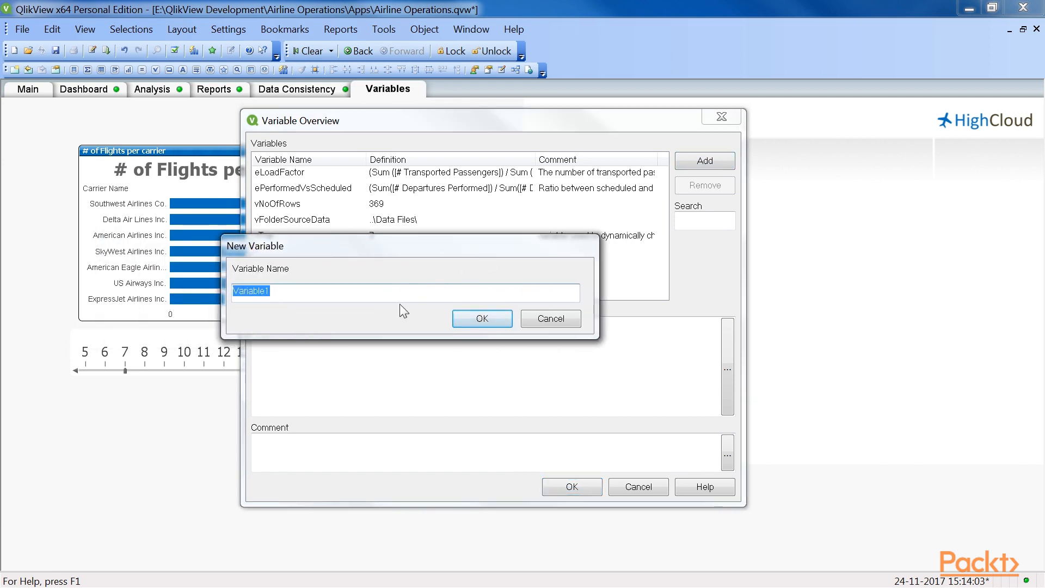
pyautogui.write('vTotalFTEs')
pyautogui.click(479, 320)
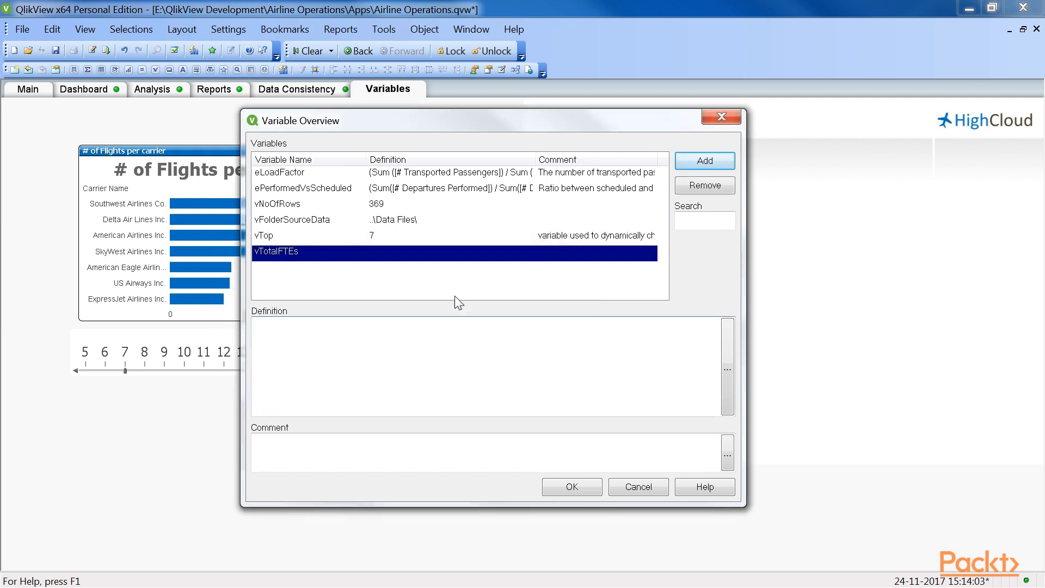
# Step: Define vTotalFTEs as a Sum of the FTE field with a leading equals sign and save the variable
pyautogui.click(455, 333)
pyautogui.write('=Sum()')
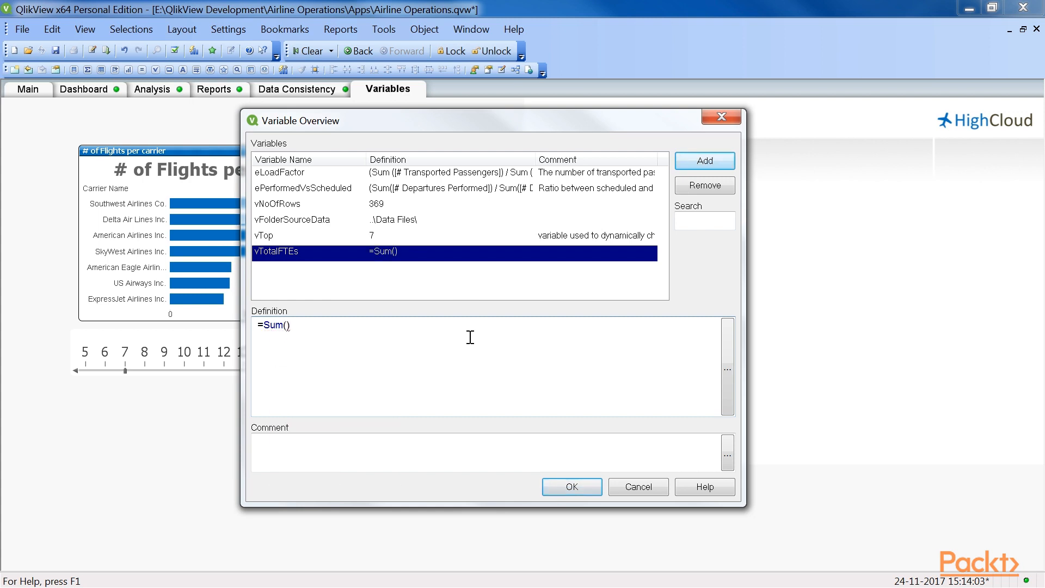
pyautogui.write('[#E')
pyautogui.press('Return')
pyautogui.press('Left')
pyautogui.press('Left')
pyautogui.press('BackSpace')
pyautogui.click(463, 341)
pyautogui.moveTo(400, 327); pyautogui.dragTo(256, 330)
pyautogui.click(403, 333)
pyautogui.click(589, 487)
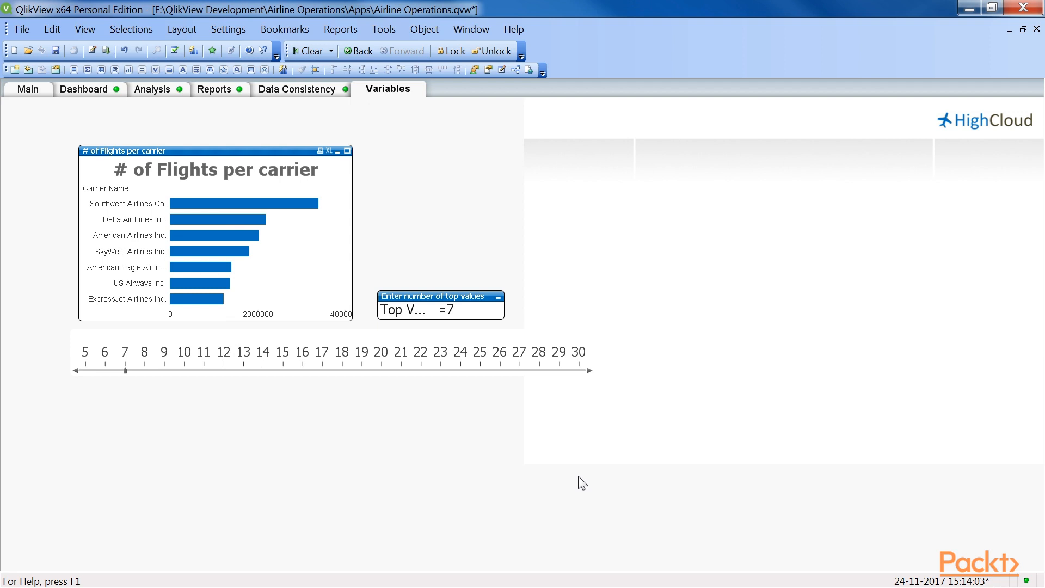
# Step: Create a new straight table chart with Carrier Name as its dimension
pyautogui.rightClick(593, 266)
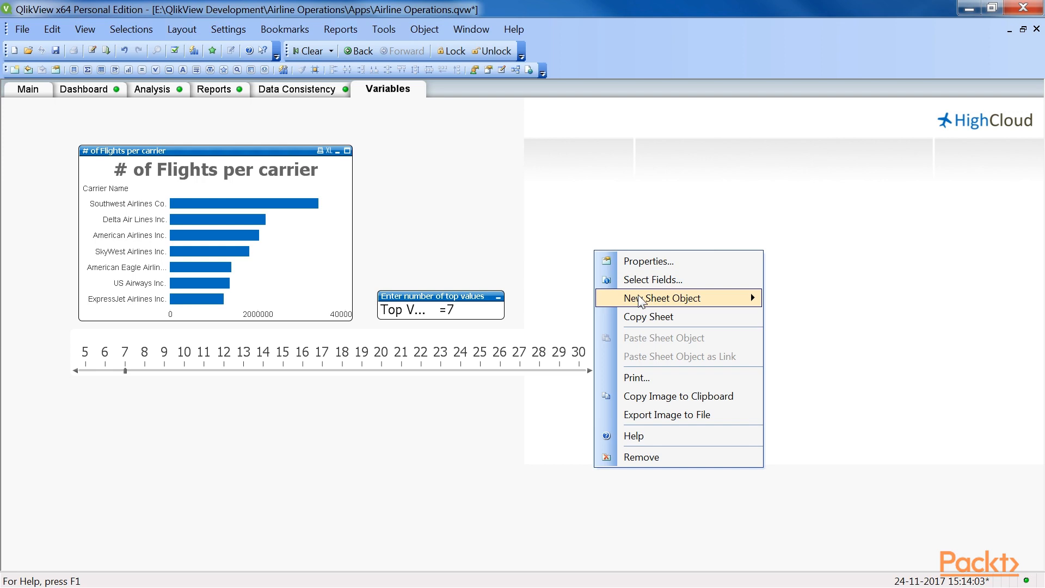
pyautogui.moveTo(640, 301)
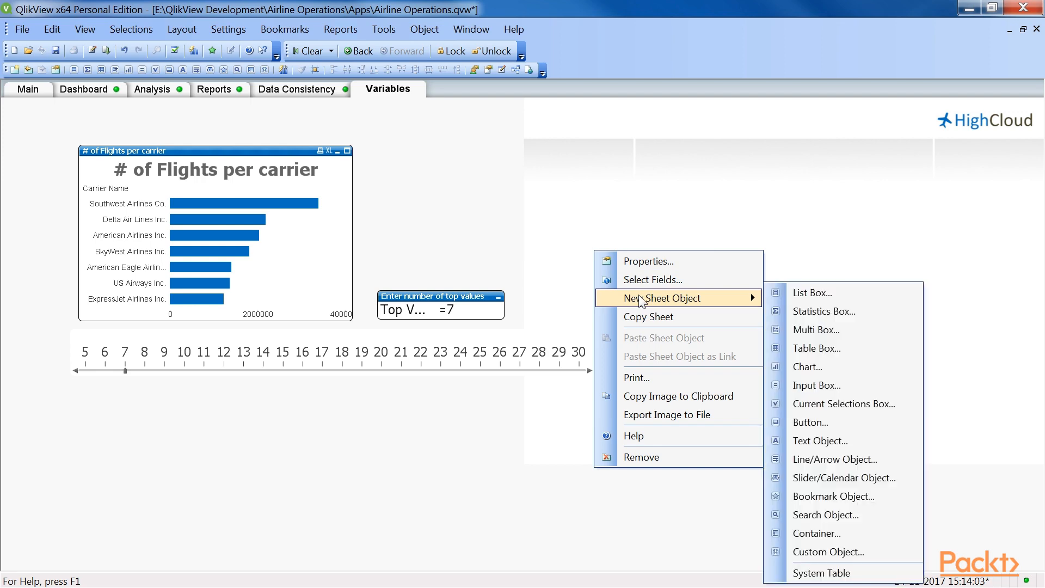
pyautogui.click(789, 360)
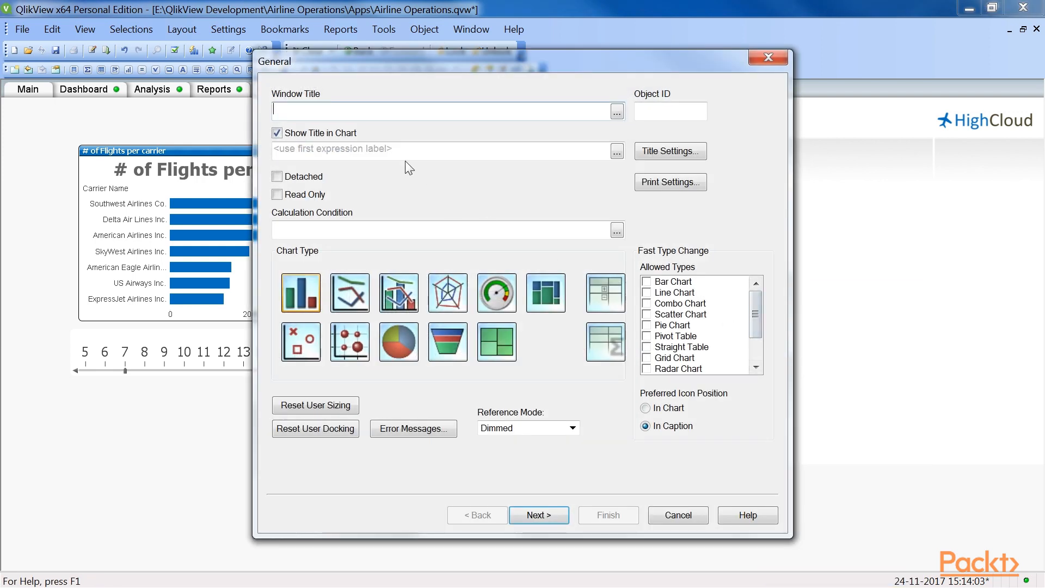
pyautogui.click(603, 336)
pyautogui.click(539, 515)
pyautogui.scroll(-15, 464, 198)
pyautogui.click(343, 319)
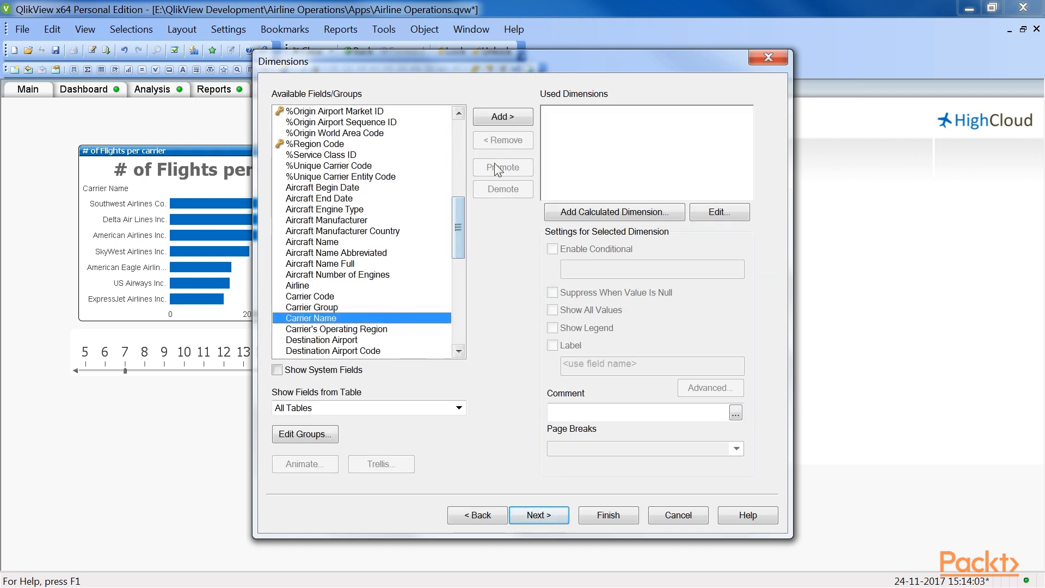
pyautogui.click(502, 117)
# Step: Add the expression Sum([# Equivalent FTEs]) / $(vTotalFTEs) to the new straight table
pyautogui.click(539, 515)
pyautogui.moveTo(522, 140); pyautogui.dragTo(546, 139)
pyautogui.write('S')
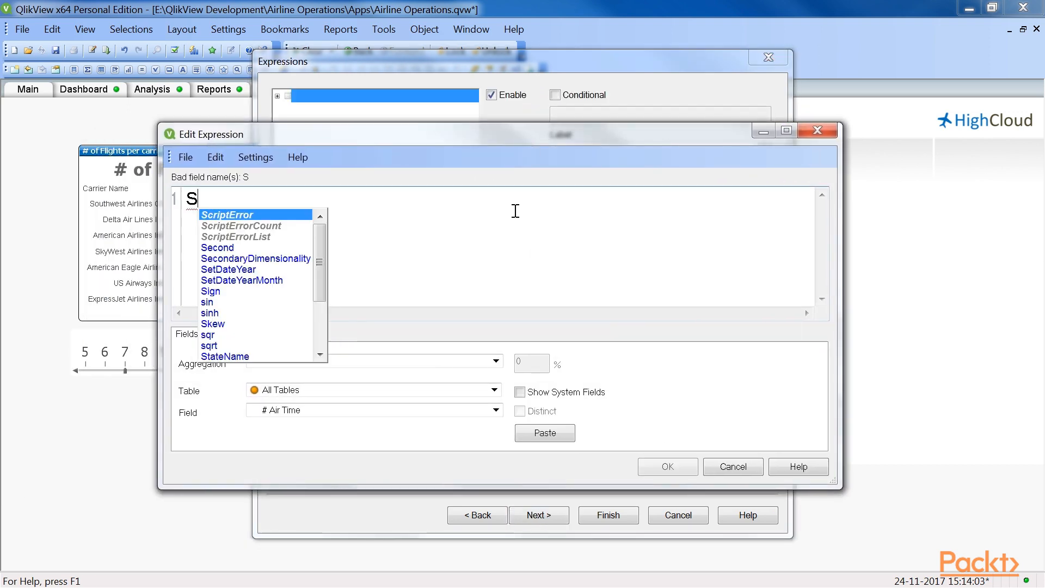
pyautogui.write('um([# E')
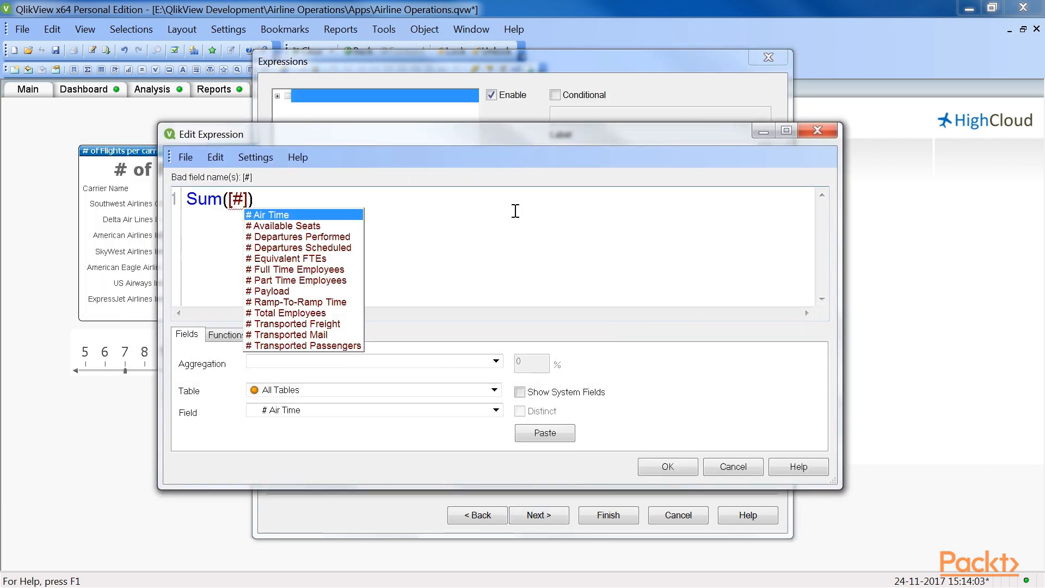
pyautogui.press('Return')
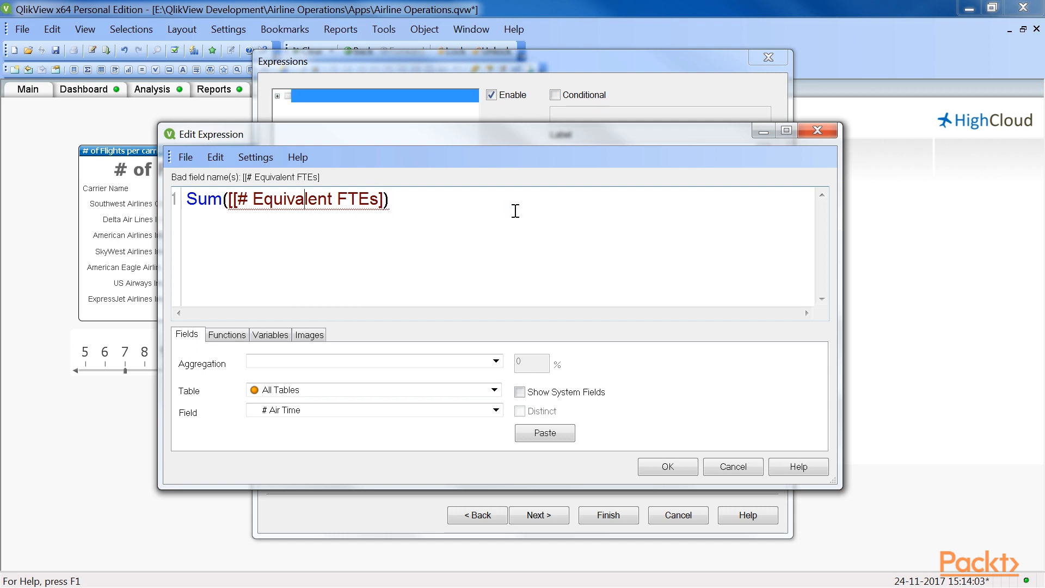
pyautogui.write('/ ')
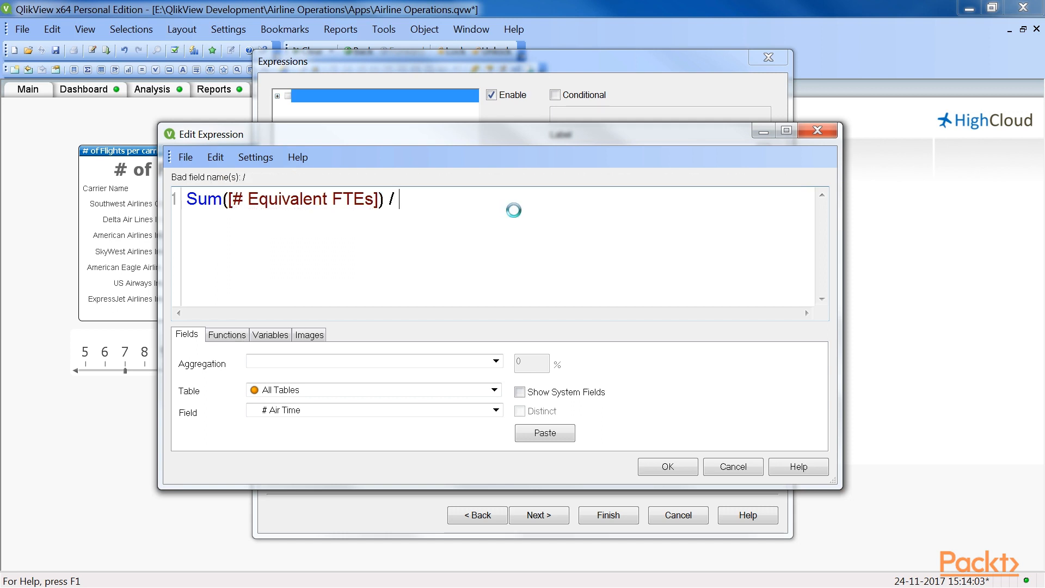
pyautogui.write('$(vTotalFTEs')
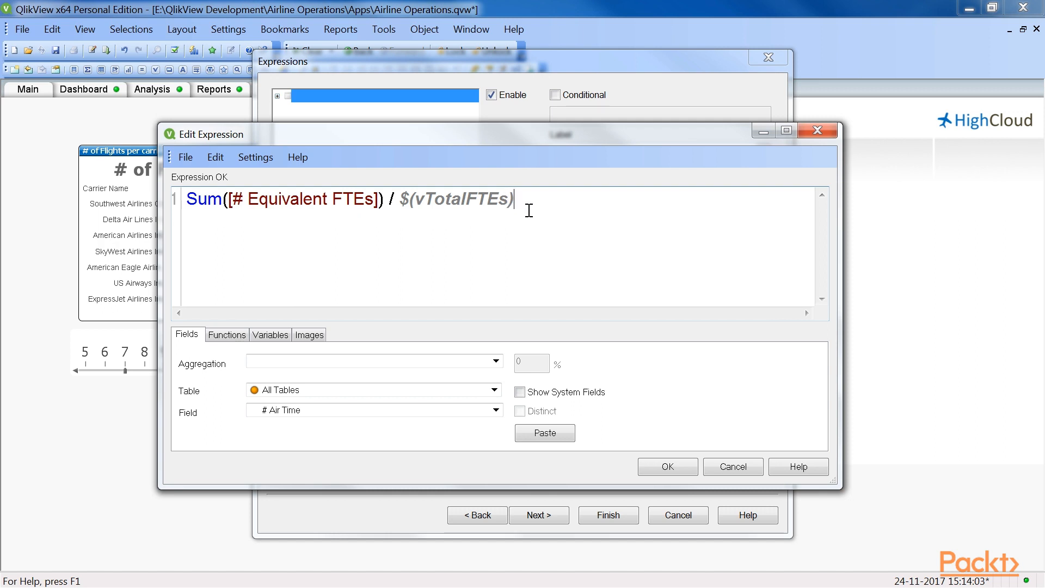
pyautogui.click(659, 466)
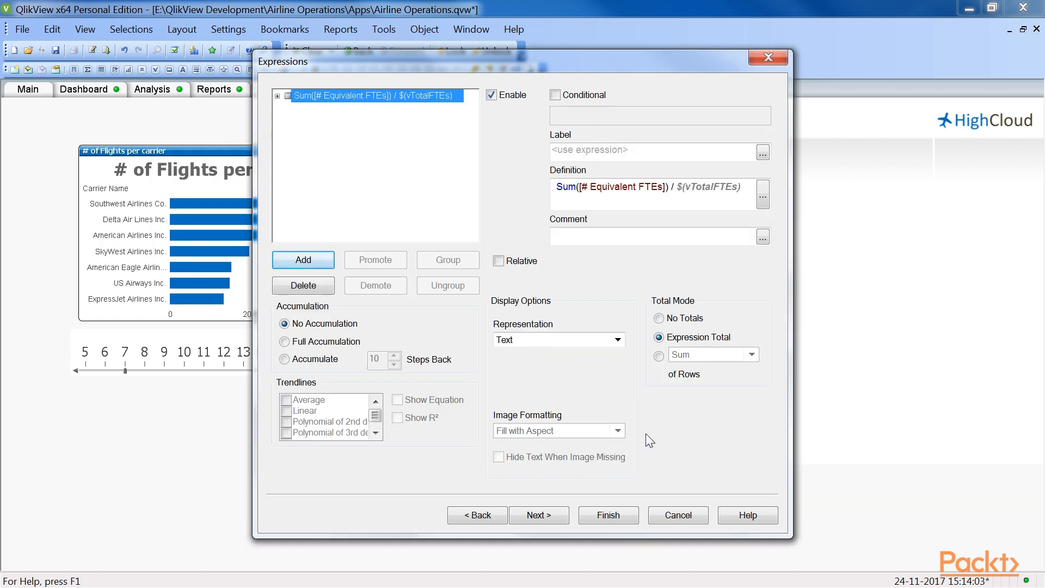
# Step: Label the straight table's expression FTE % to Total
pyautogui.click(606, 153)
pyautogui.write('FTE')
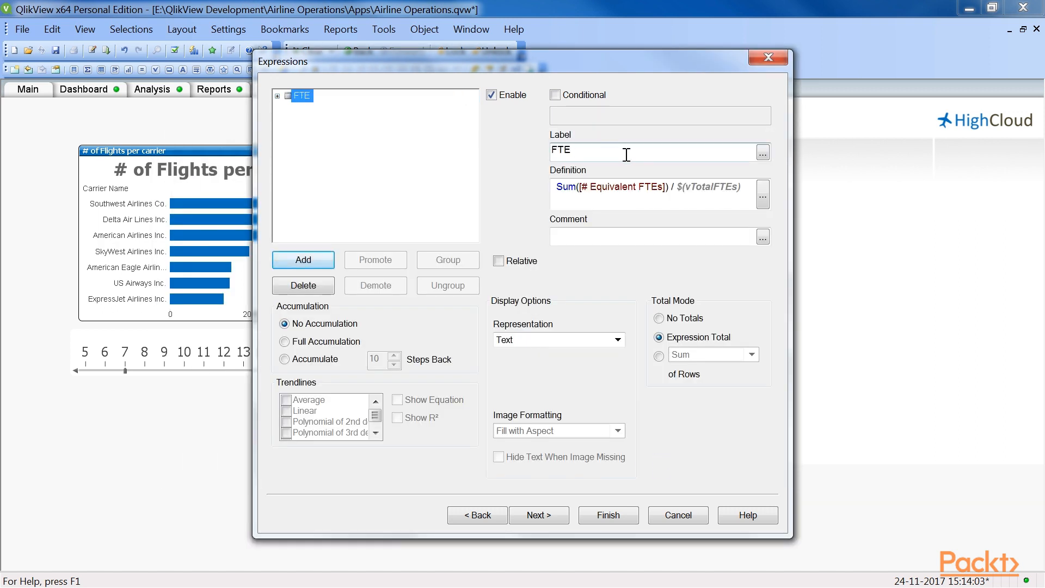
pyautogui.write(' % to Total')
pyautogui.click(557, 517)
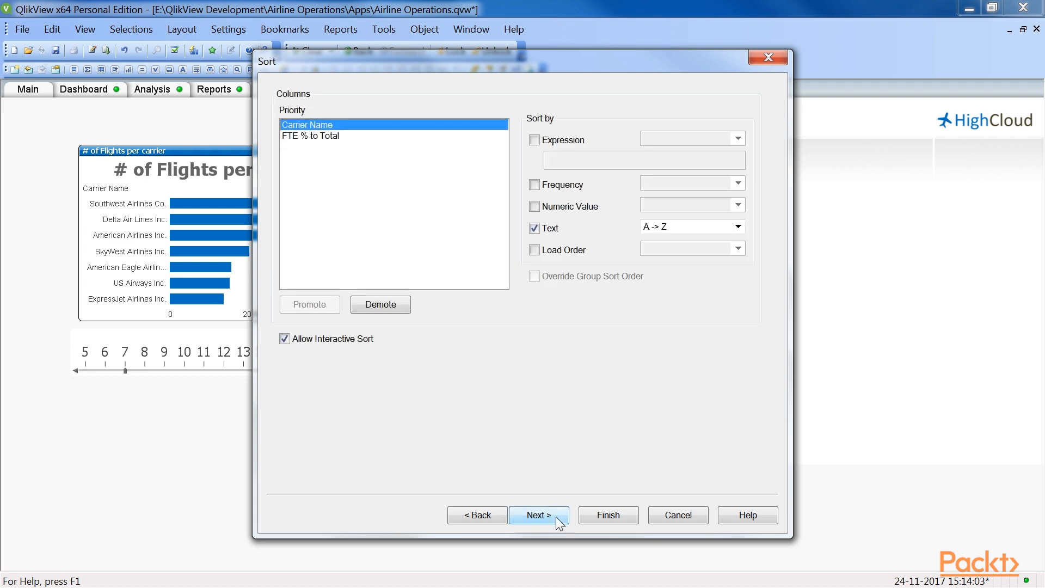
# Step: Format FTE % to Total as a fixed-decimal number shown in percent, finish the table and widen that column to fit its heading
pyautogui.click(556, 517)
pyautogui.click(557, 517)
pyautogui.click(557, 517)
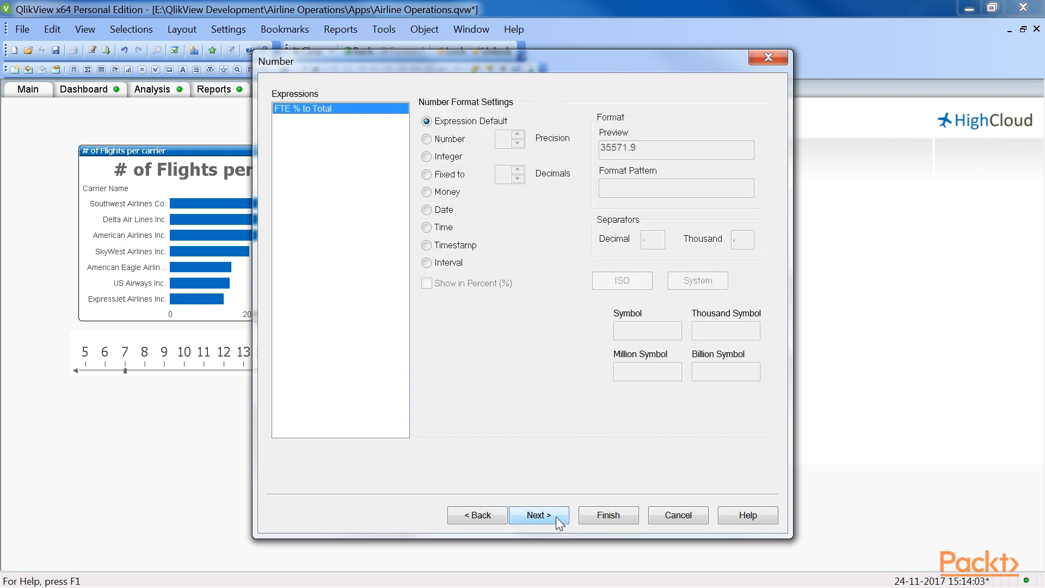
pyautogui.click(427, 174)
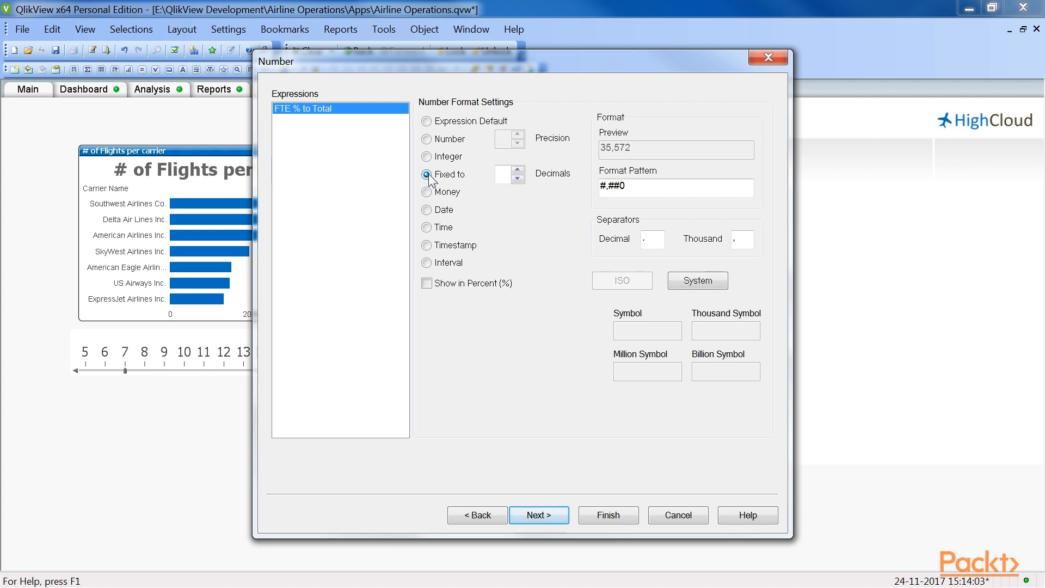
pyautogui.click(427, 284)
pyautogui.click(601, 517)
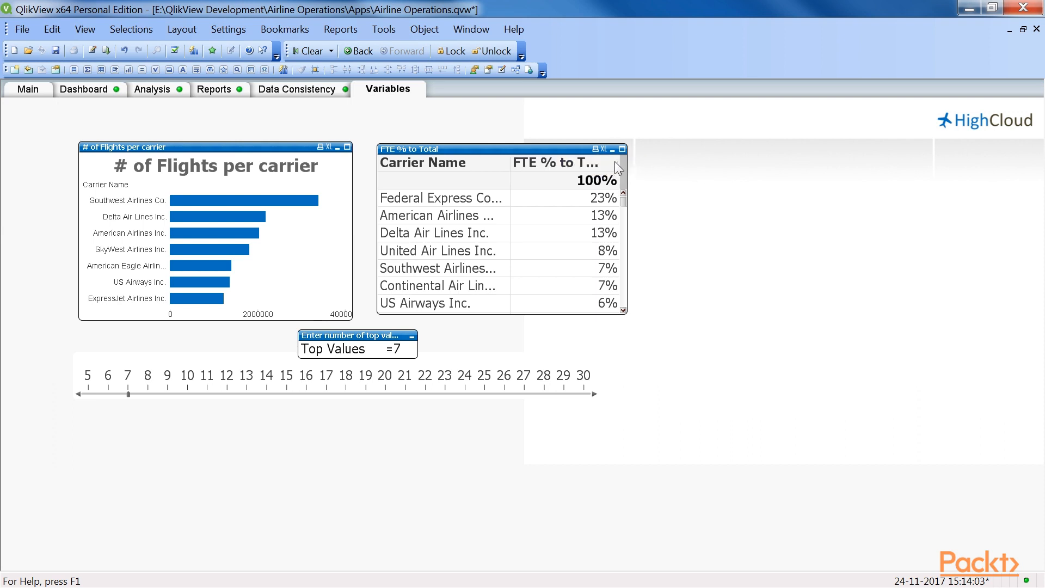
pyautogui.moveTo(619, 161); pyautogui.dragTo(627, 162)
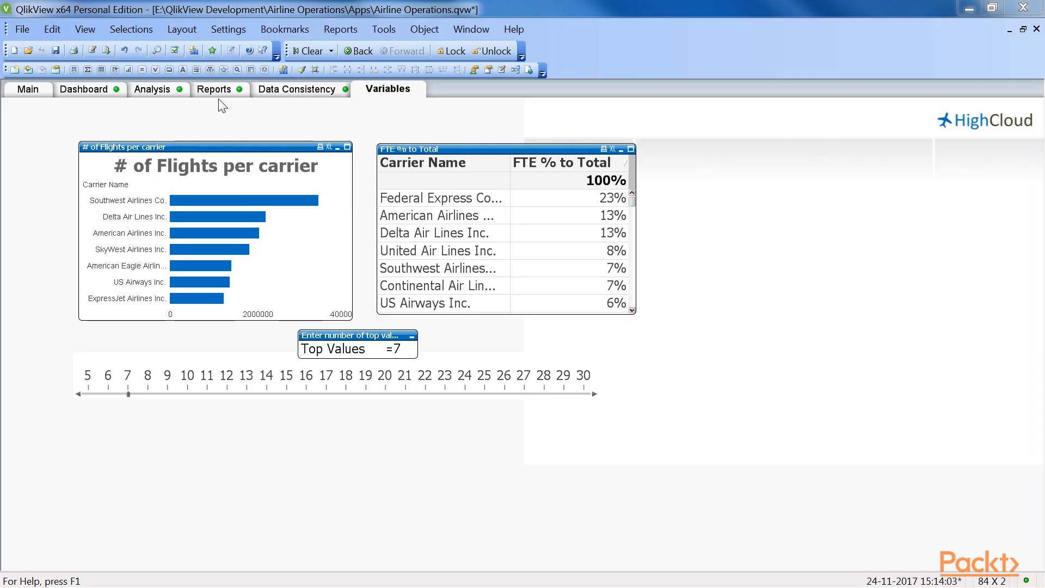
# Step: Add a new document variable named eFTEs in the Variable Overview
pyautogui.click(227, 29)
pyautogui.click(244, 103)
pyautogui.moveTo(214, 126); pyautogui.dragTo(440, 135)
pyautogui.click(684, 170)
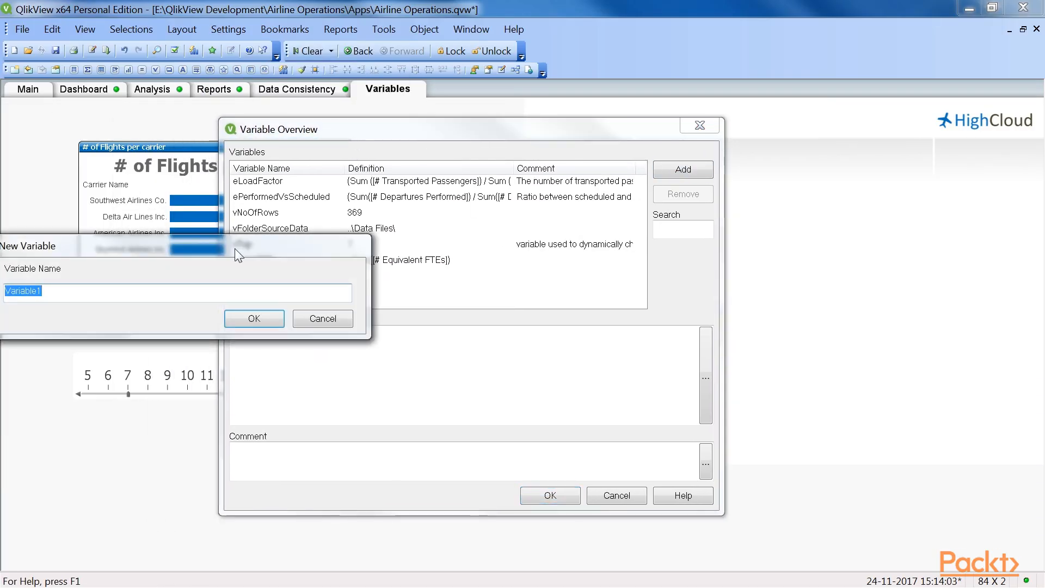
pyautogui.moveTo(234, 248); pyautogui.dragTo(459, 247)
pyautogui.write('eFTEs')
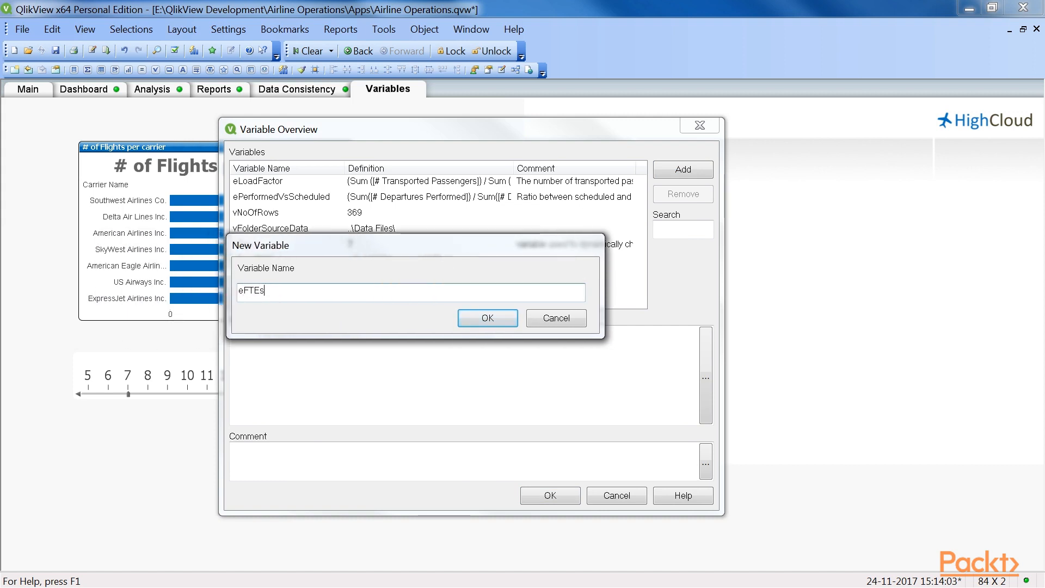
pyautogui.click(462, 320)
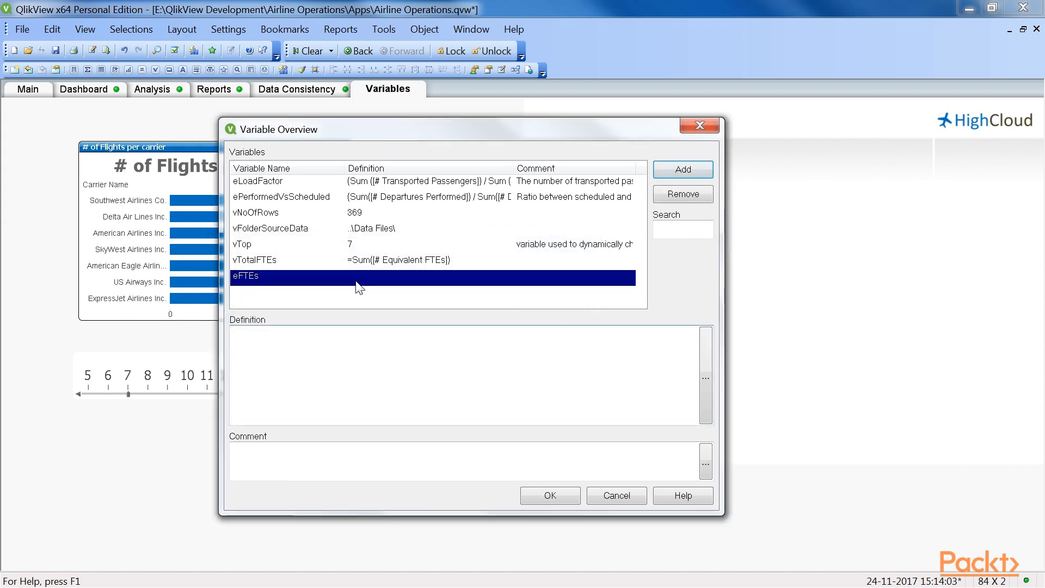
# Step: Define eFTEs as Sum([# Equivalent FTEs]) without an equals sign, comment it Total Equivalent FTEs and save the variable
pyautogui.click(368, 343)
pyautogui.write('Sum([# Equivalent FTEs])')
pyautogui.click(296, 472)
pyautogui.write('Total Equivalent FTEs')
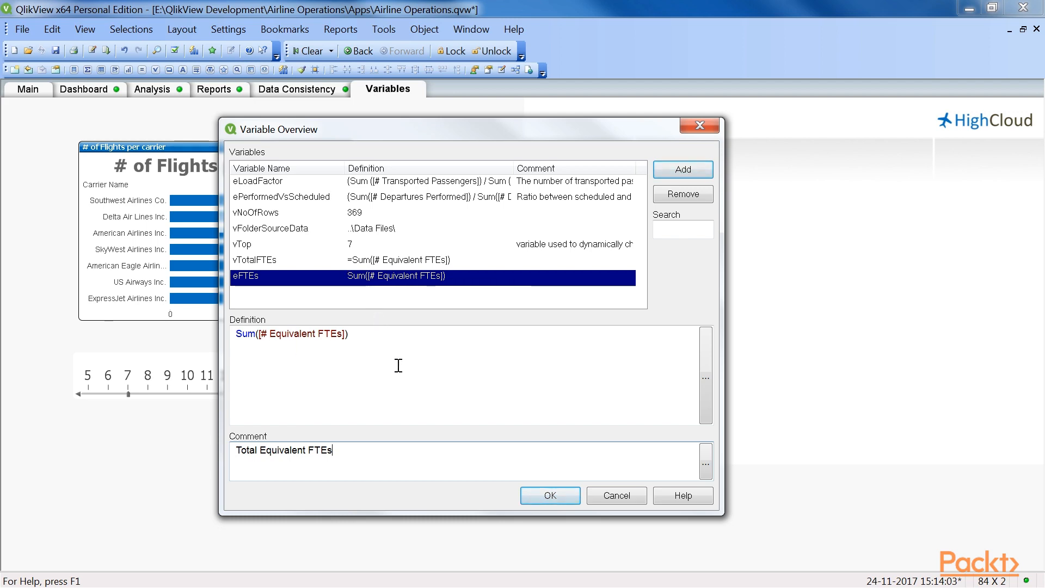
pyautogui.click(551, 496)
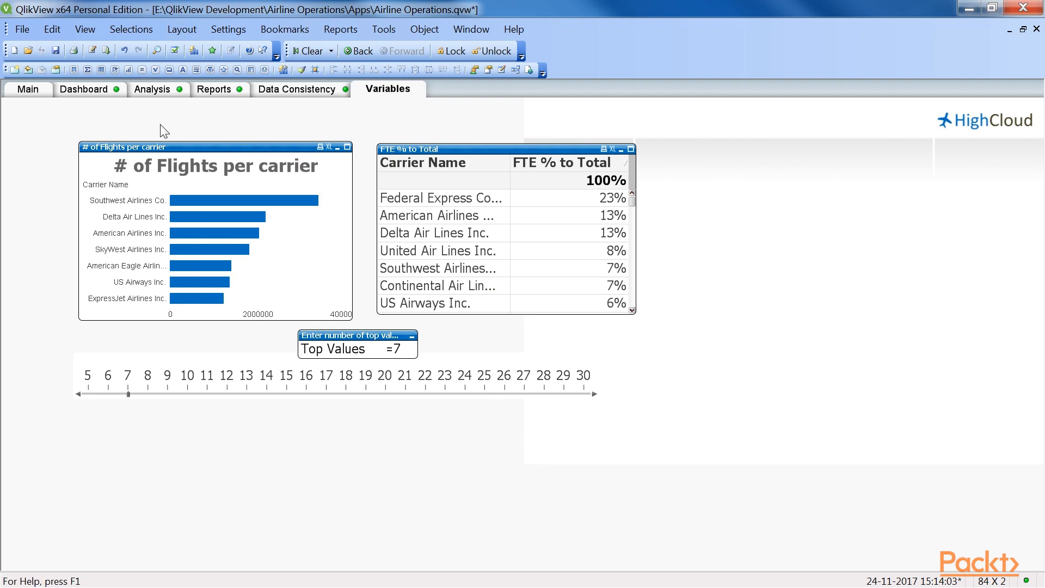
# Step: Start another straight table chart and add Carrier Name as its dimension
pyautogui.click(128, 70)
pyautogui.click(597, 337)
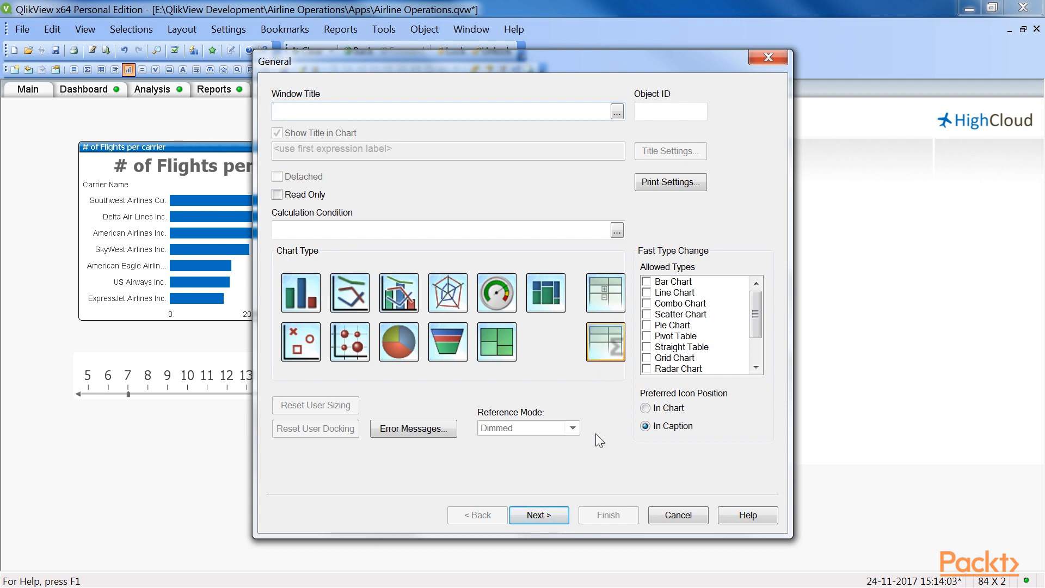
pyautogui.click(555, 517)
pyautogui.moveTo(461, 155); pyautogui.dragTo(463, 228)
pyautogui.click(313, 331)
pyautogui.click(492, 118)
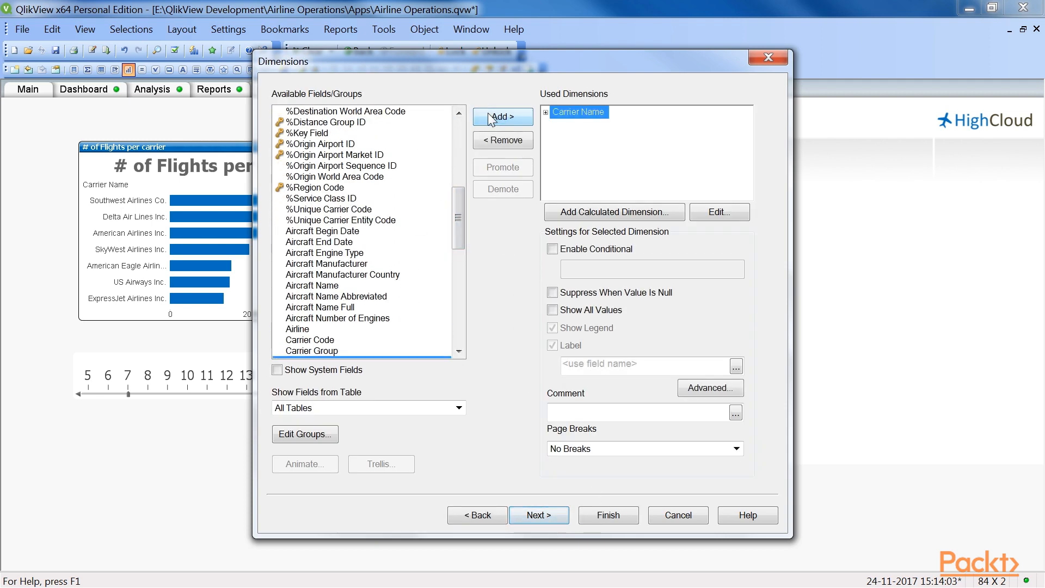
# Step: Add the expression $(eFTEs) to the second straight table and finish the chart
pyautogui.click(547, 515)
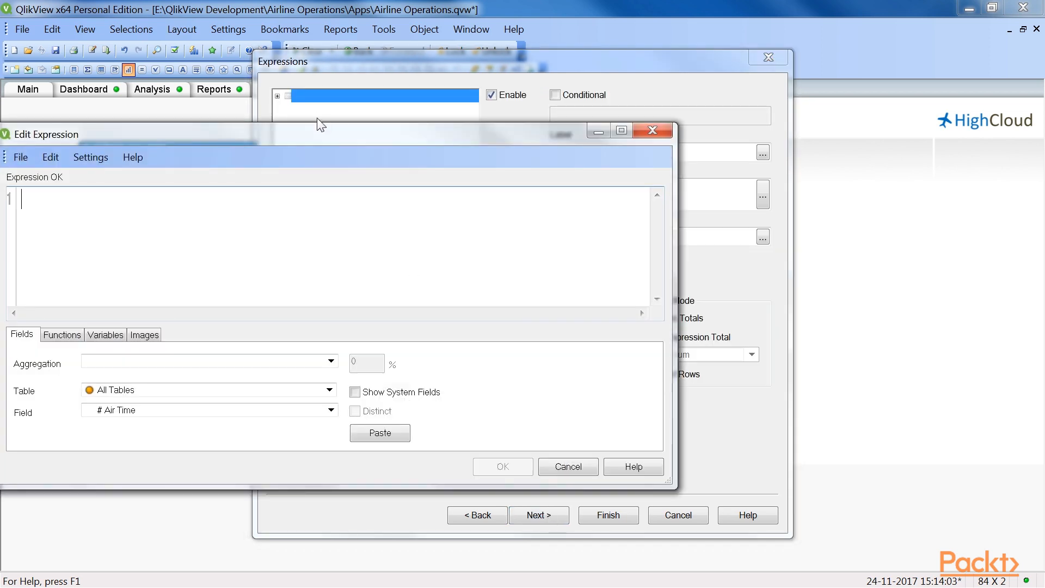
pyautogui.moveTo(320, 134); pyautogui.dragTo(449, 134)
pyautogui.write('$(eFTEs)')
pyautogui.click(616, 463)
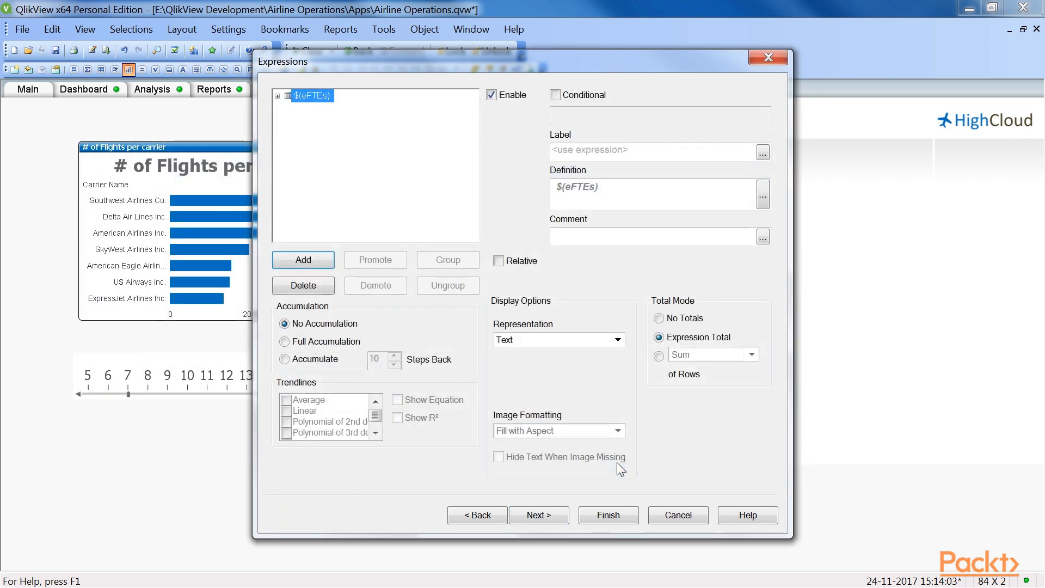
pyautogui.click(625, 515)
# Step: Place the eFTEs table beside the FTE % to Total table and widen its expression and Carrier Name columns
pyautogui.moveTo(27, 103); pyautogui.dragTo(671, 148)
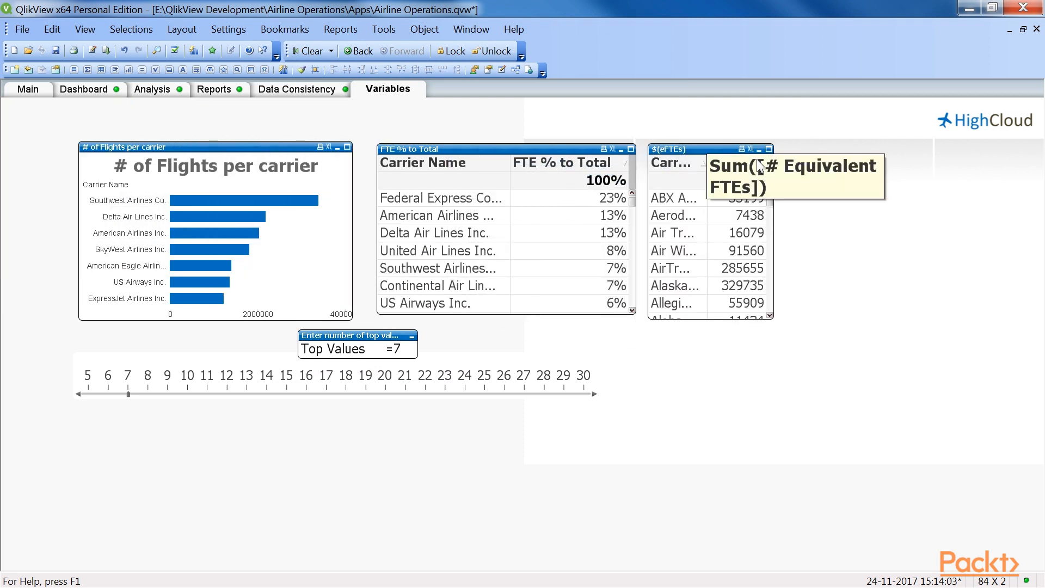
pyautogui.moveTo(766, 166); pyautogui.dragTo(809, 166)
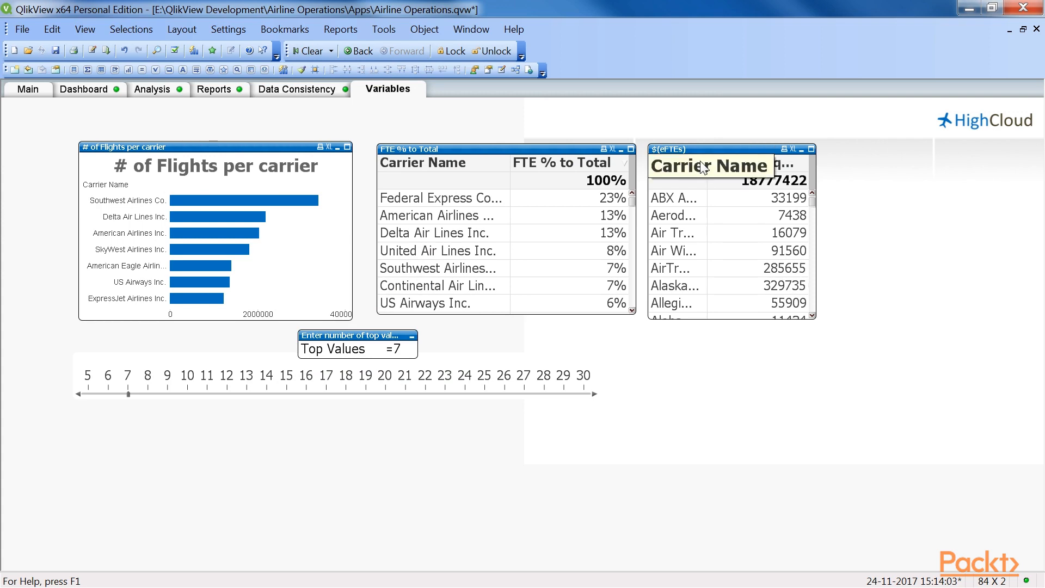
pyautogui.moveTo(707, 163); pyautogui.dragTo(740, 163)
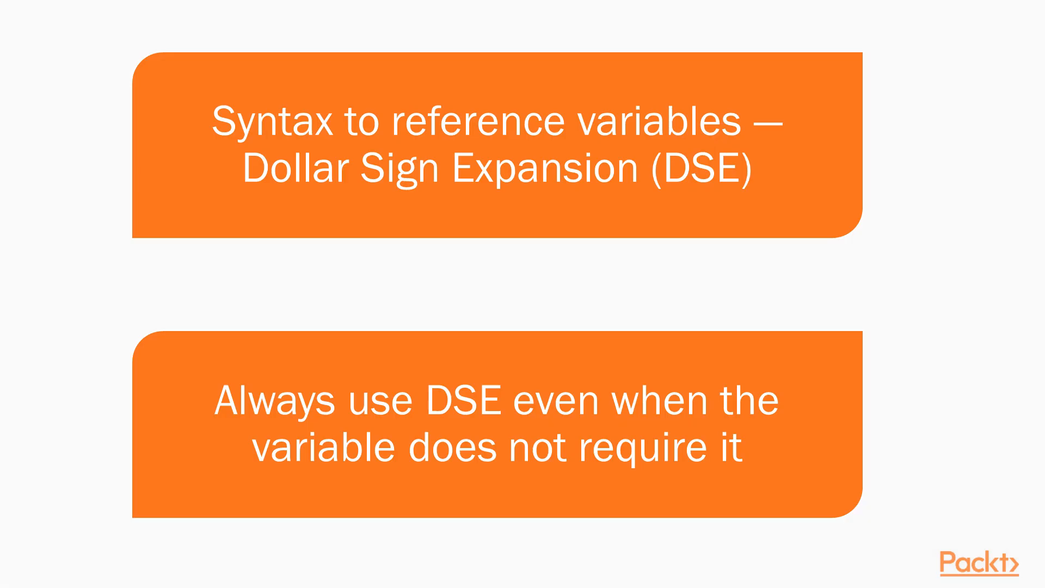
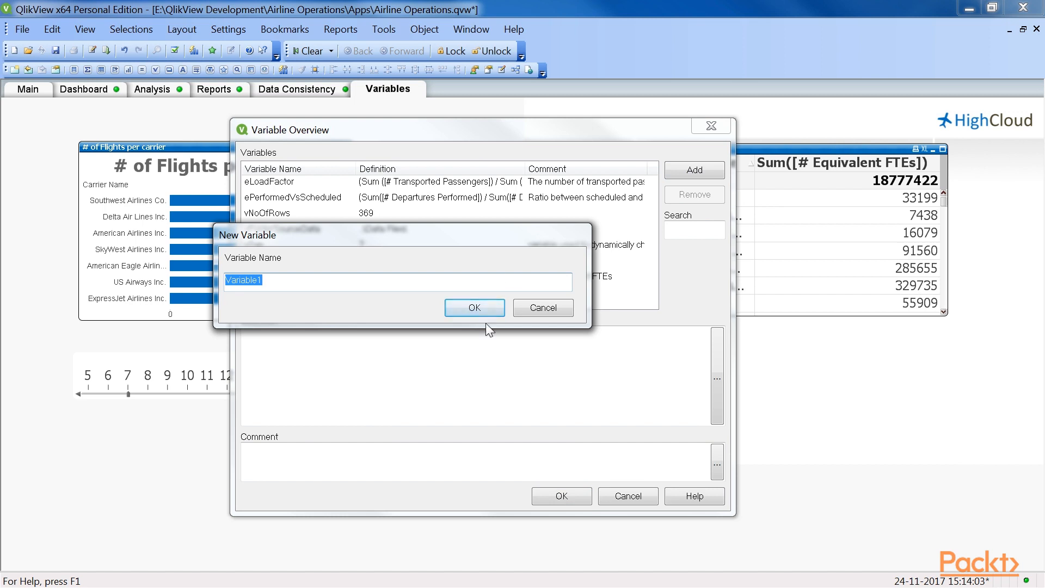
# Step: Create the variable eDeparturesPerformed_VarUnit and define it as Sum([# Departures Performed]) / $1
pyautogui.write('eDeparturesPerformed_VarUnit')
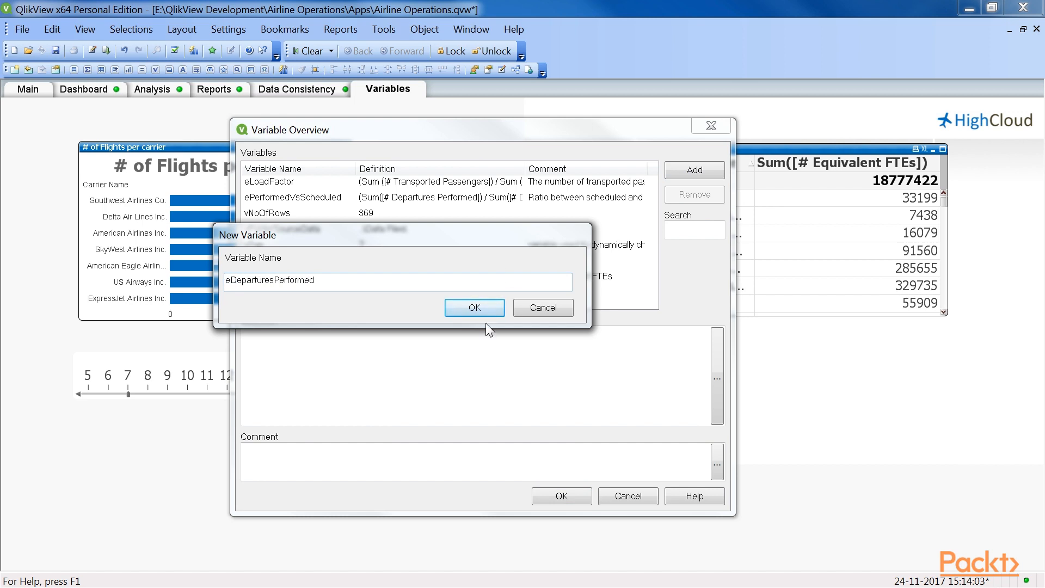
pyautogui.click(483, 310)
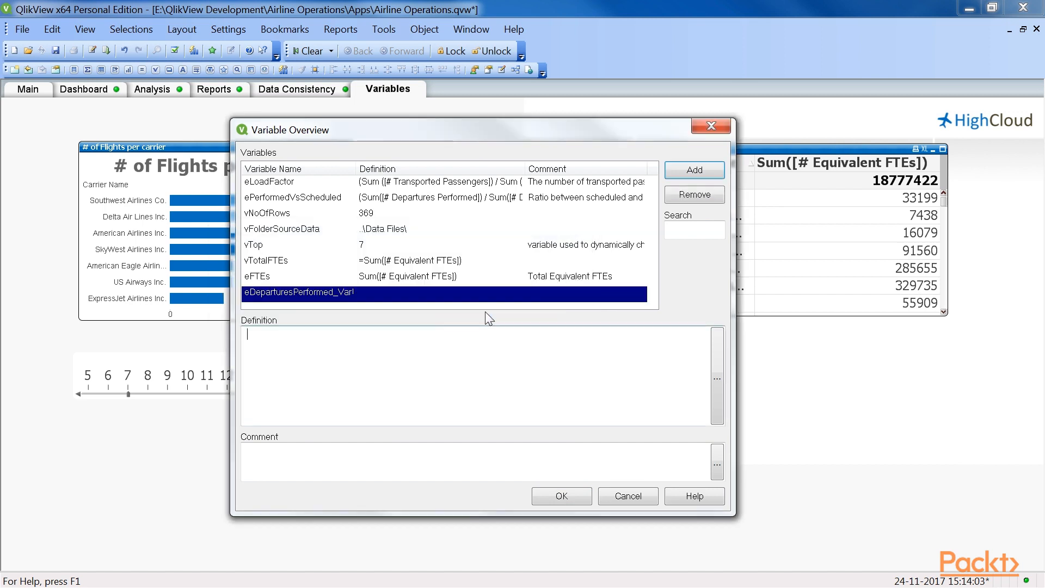
pyautogui.write('Sum()')
pyautogui.press('Left')
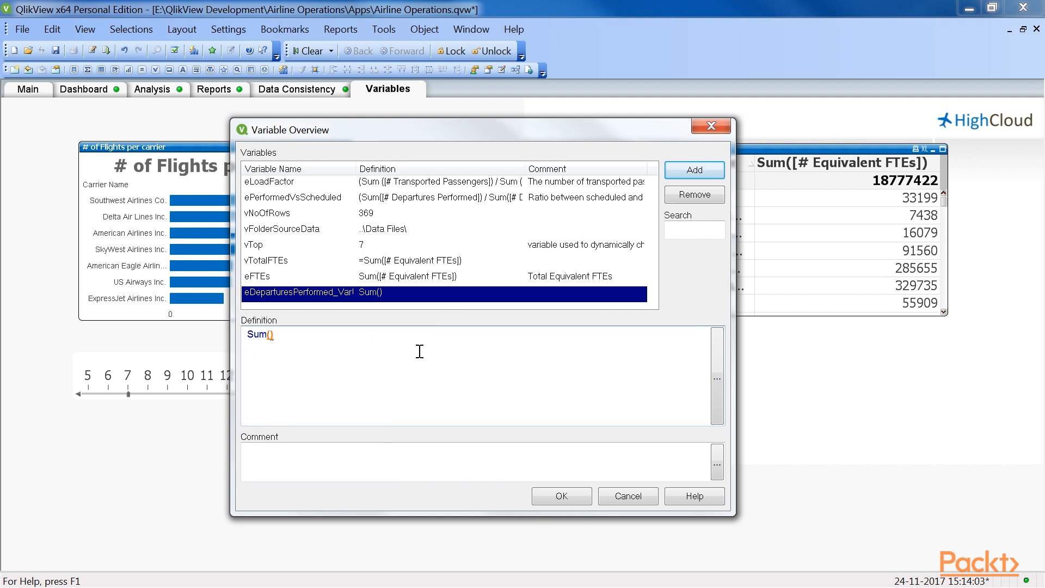
pyautogui.write('[# Departures')
pyautogui.press('Return')
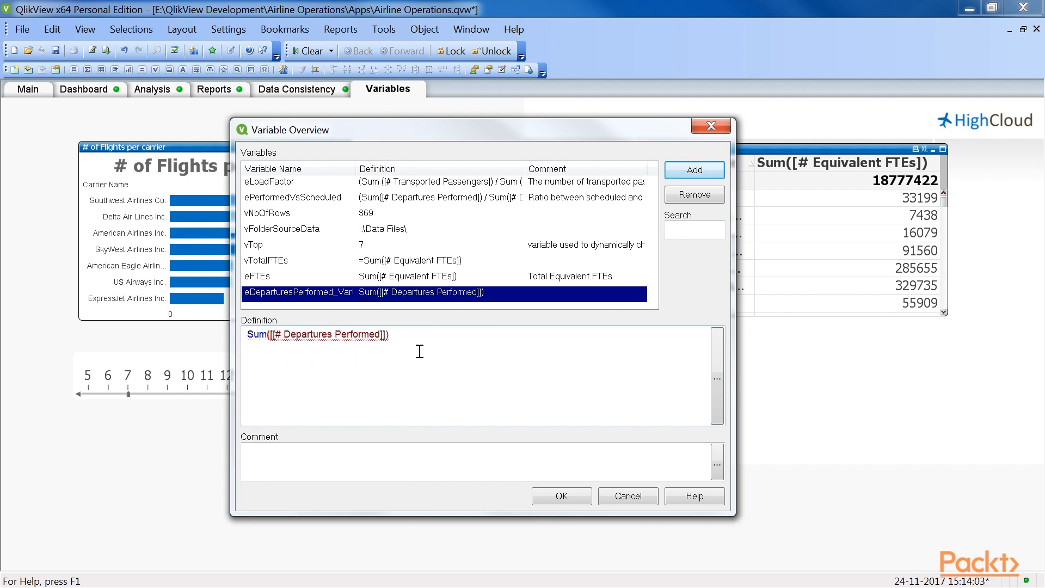
pyautogui.write('/ ')
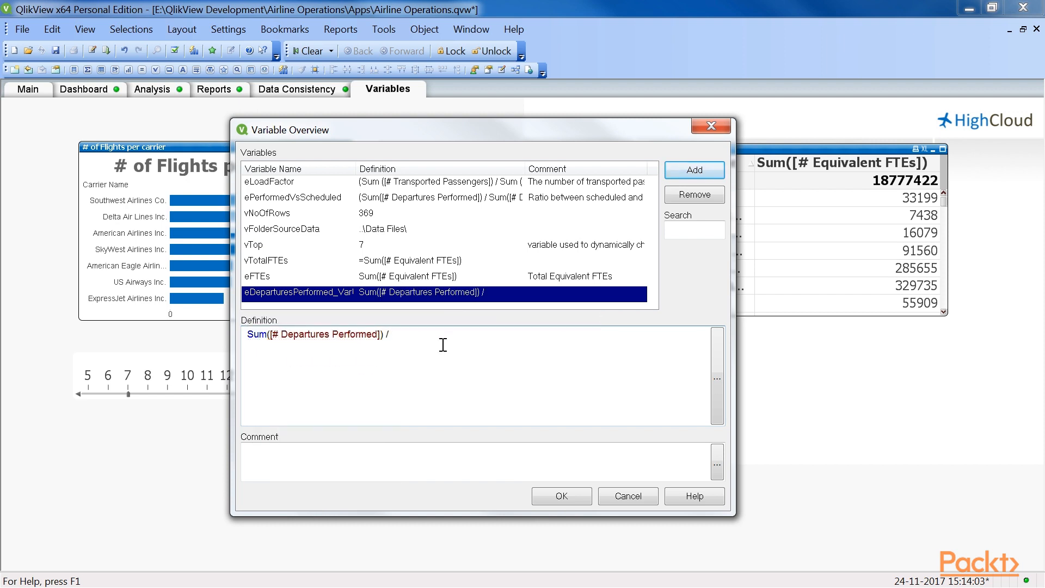
pyautogui.write('$1')
# Step: Comment the variable "Variable to calculate the number of departures performed with variable divisor", save it and check its entry among the variables
pyautogui.click(369, 462)
pyautogui.write('Variable to calc')
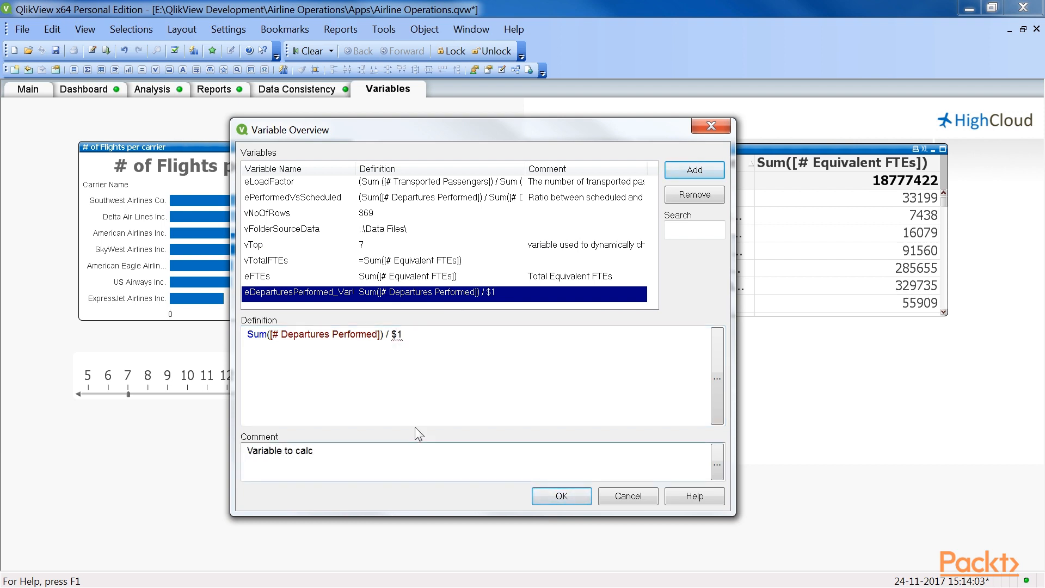
pyautogui.write('ulate the number of departures performed')
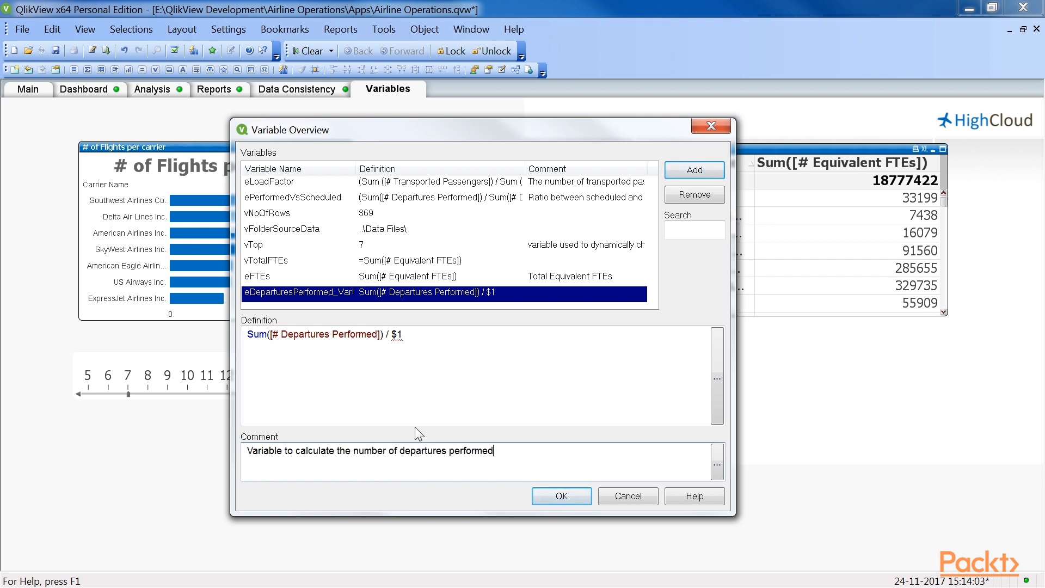
pyautogui.write(' with variable divisor')
pyautogui.click(552, 498)
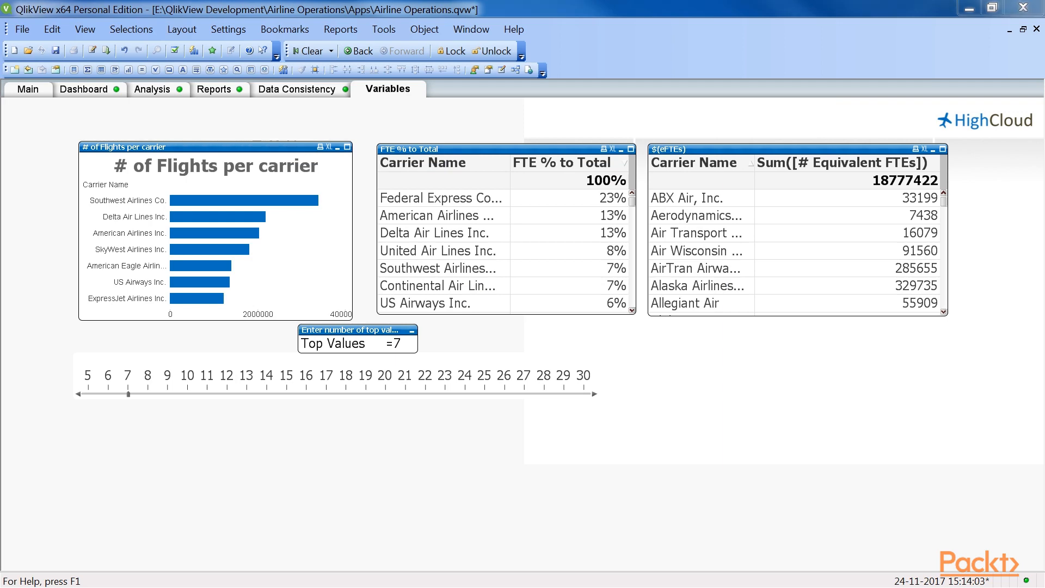
pyautogui.hotkey('ctrl', 'alt', 'v')
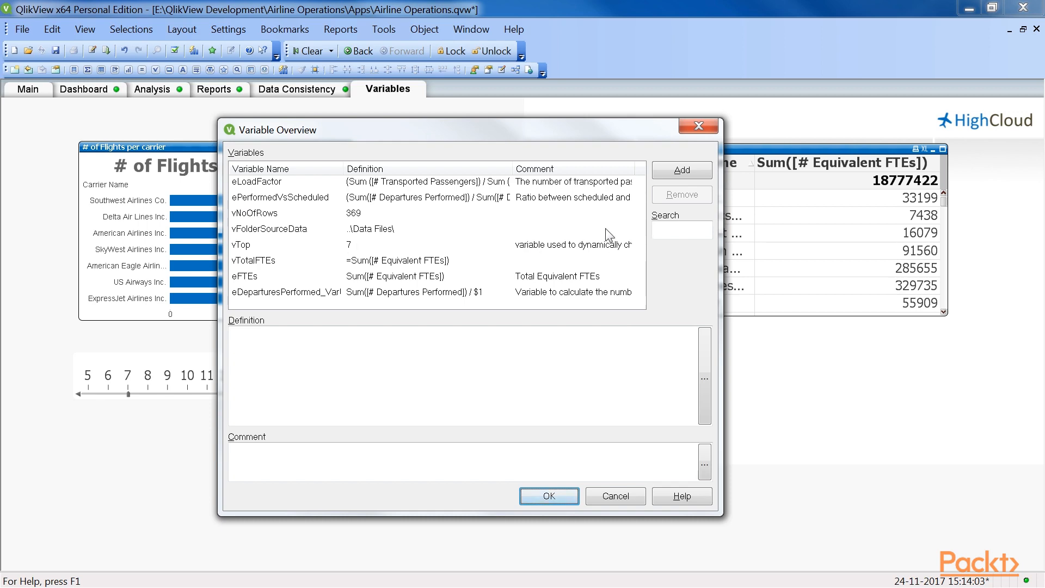
pyautogui.press('Escape')
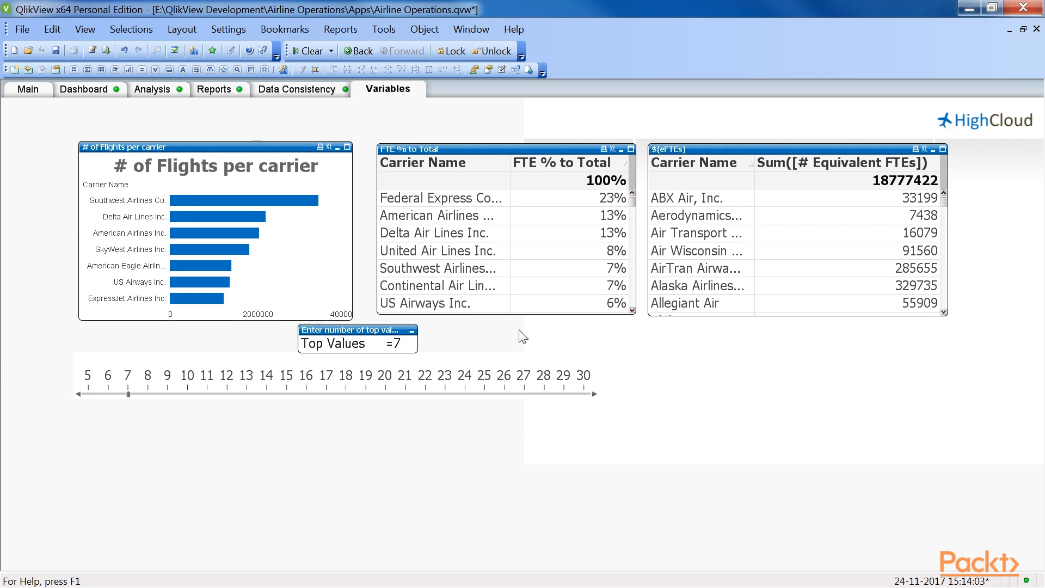
# Step: Start a new straight table chart with the window title # of Flights and add Carrier Group as its dimension
pyautogui.click(129, 69)
pyautogui.click(595, 340)
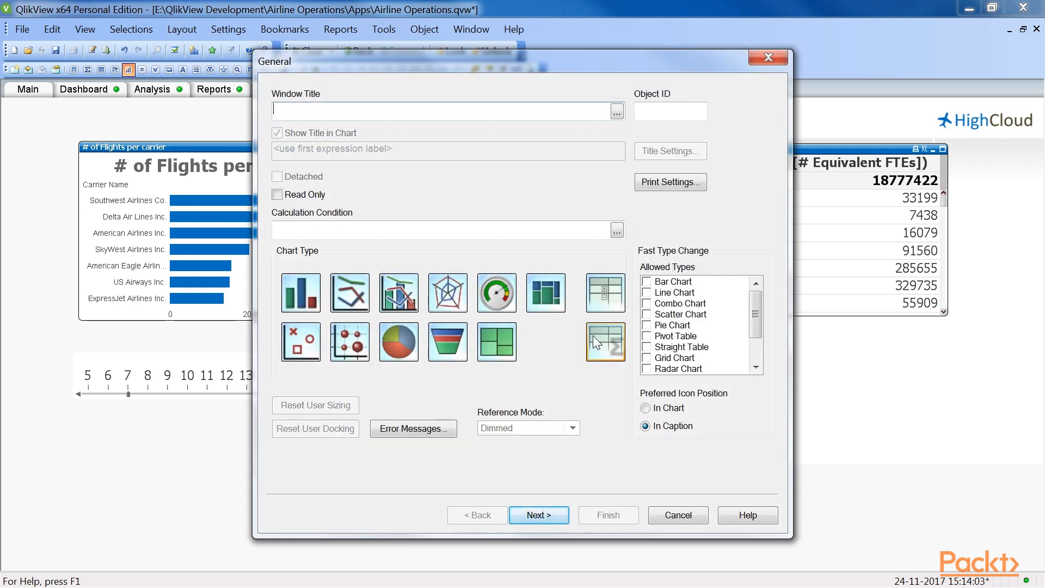
pyautogui.click(350, 112)
pyautogui.write('# of Flights')
pyautogui.click(532, 517)
pyautogui.moveTo(458, 143); pyautogui.dragTo(456, 227)
pyautogui.click(333, 297)
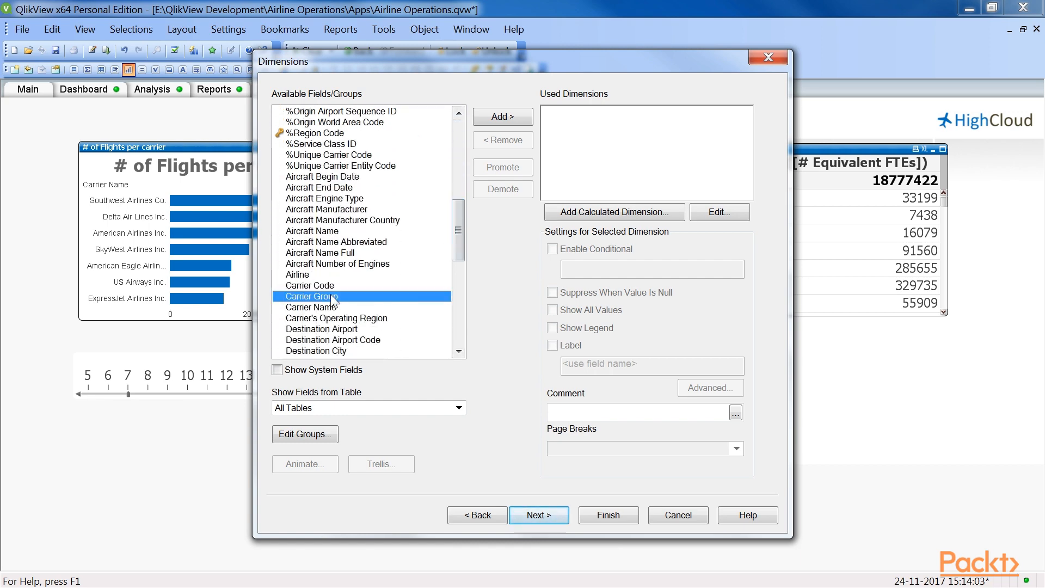
pyautogui.click(492, 122)
# Step: Add the expression $(eDeparturesPerformed_VarUnit(1)) to the table and label it # of Flights
pyautogui.click(546, 514)
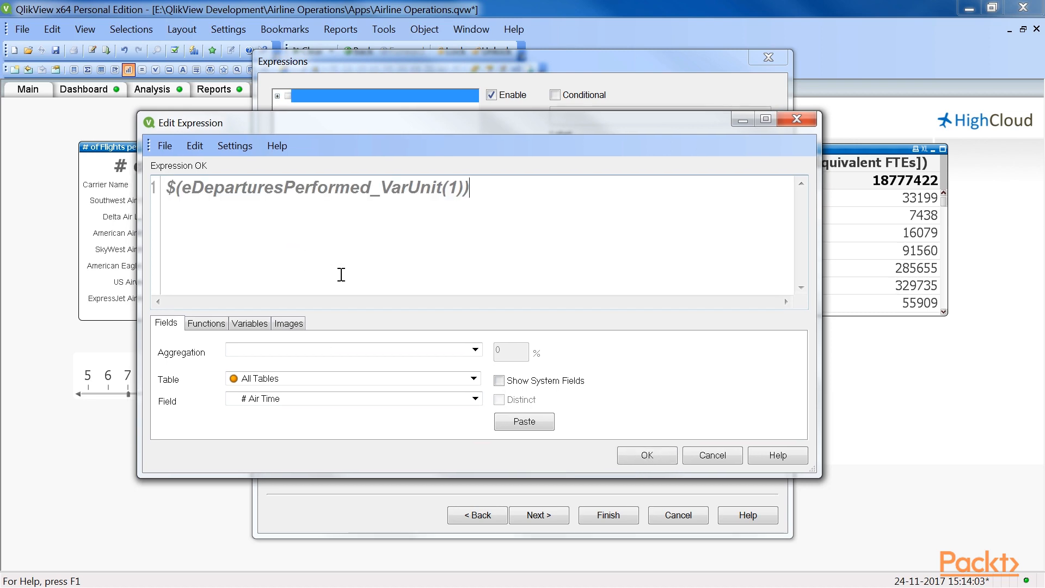
pyautogui.press('Return')
pyautogui.click(635, 161)
pyautogui.write('# ')
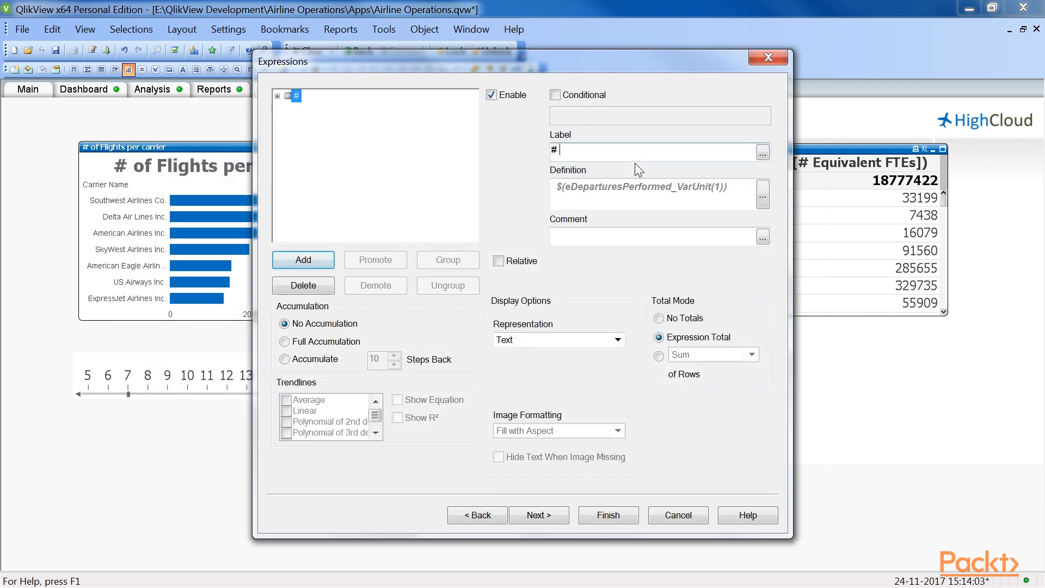
pyautogui.write('of Flights')
# Step: Add a second expression $(eDeparturesPerformed_VarUnit(1000)) and label it # of Flights (thousands)
pyautogui.click(303, 260)
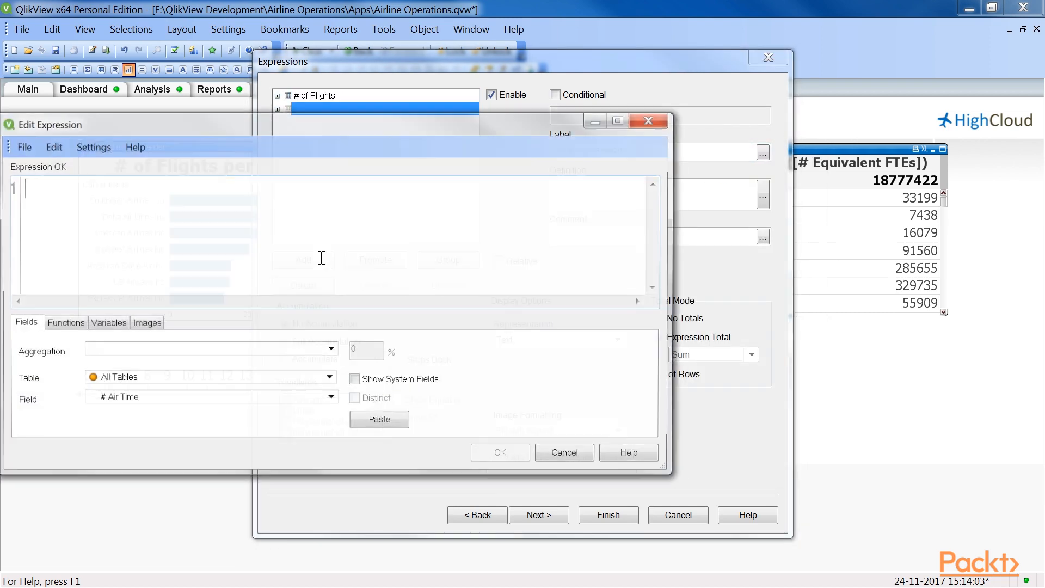
pyautogui.moveTo(183, 129); pyautogui.dragTo(358, 125)
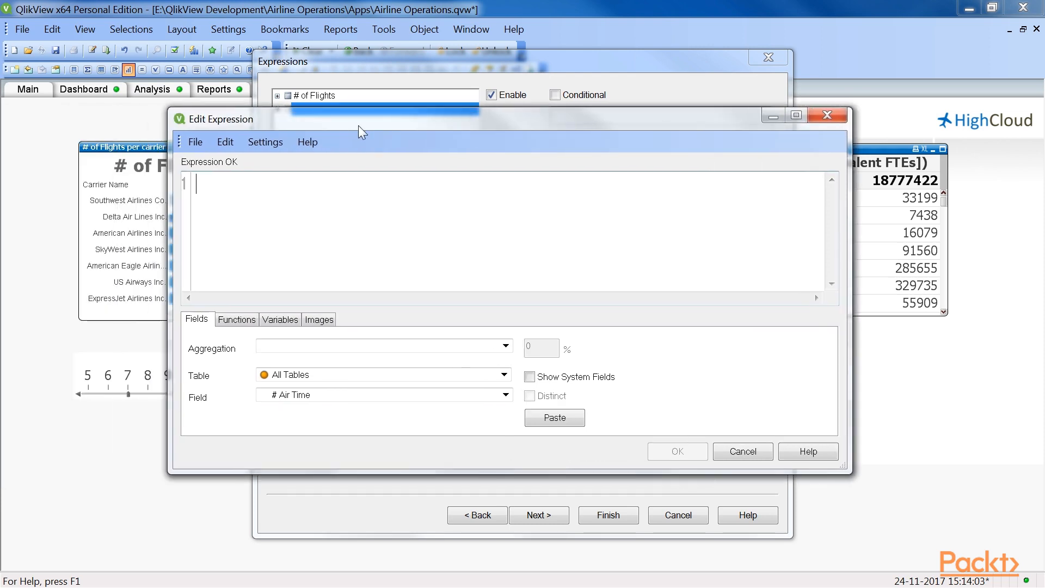
pyautogui.write('$(eDeparturesPerformed_VarUnit(1000))')
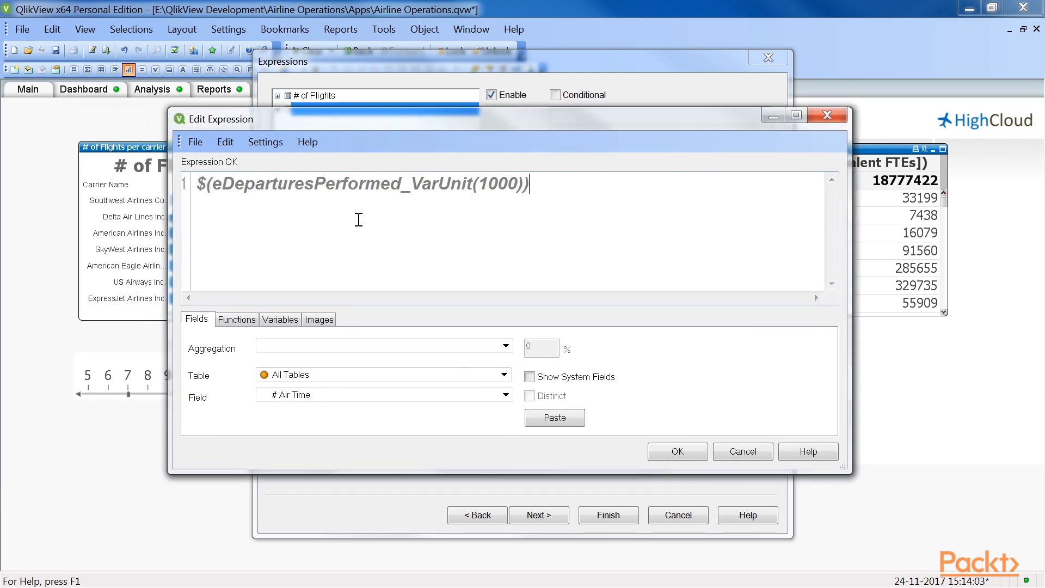
pyautogui.click(675, 451)
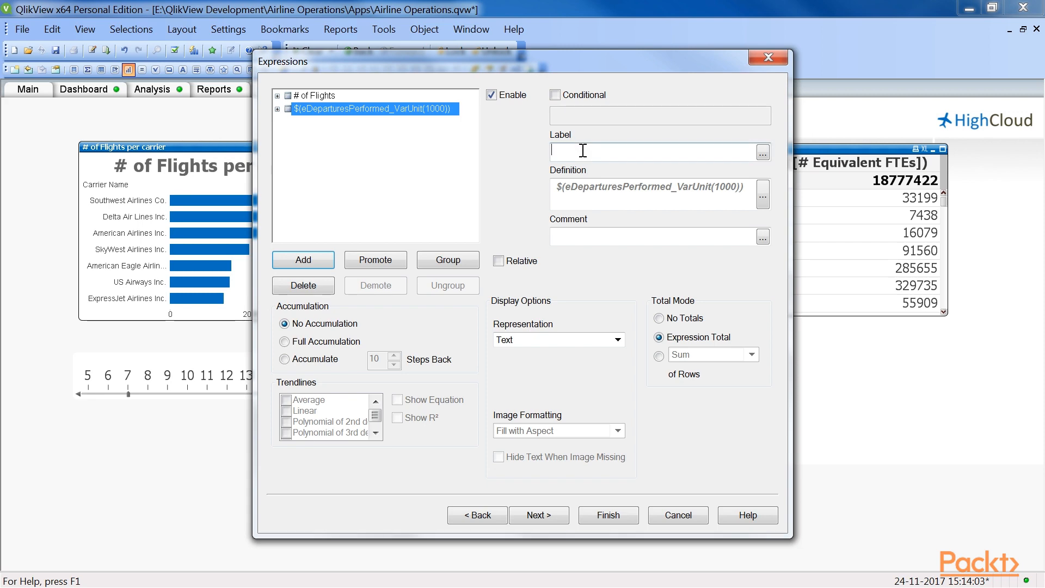
pyautogui.write('# of Flights (thousands)')
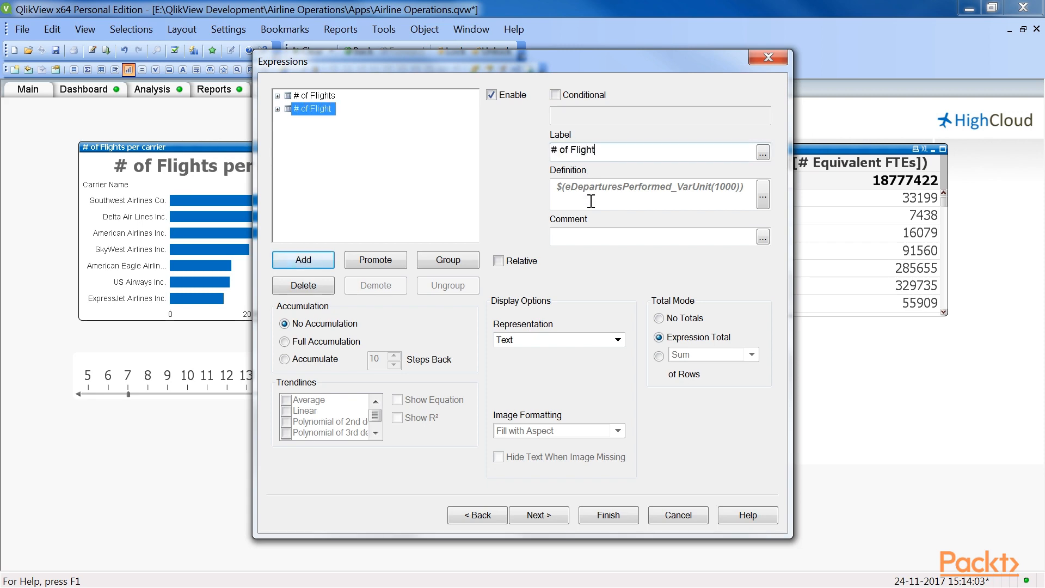
# Step: Add a third expression $(eDeparturesPerformed_VarUnit(1000000)) labelled # of Flights (millions) and finish the chart
pyautogui.click(321, 257)
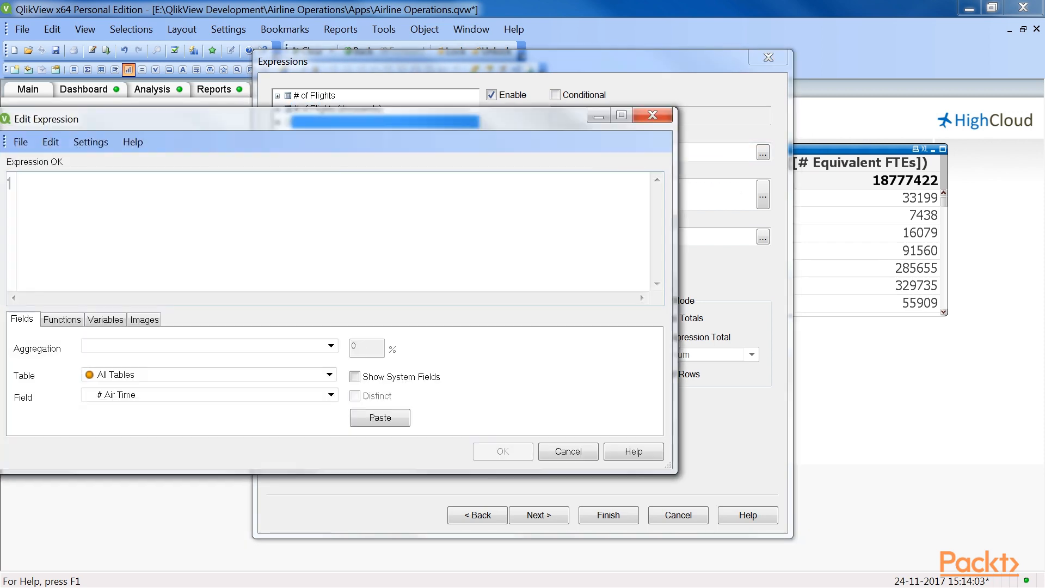
pyautogui.moveTo(327, 112); pyautogui.dragTo(502, 119)
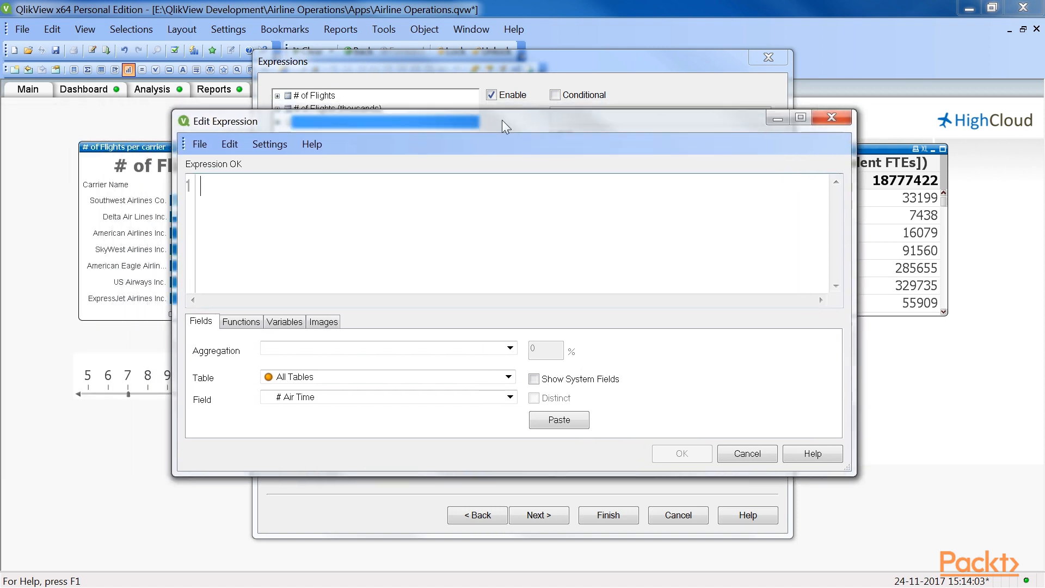
pyautogui.write('$(eDeparturesPerformed_VarUnit(1000000))')
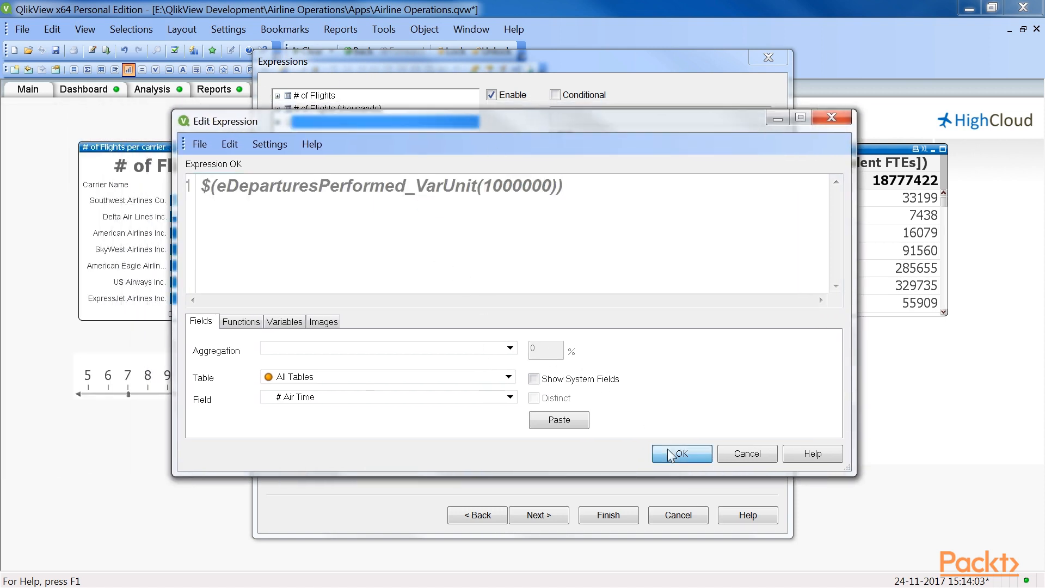
pyautogui.click(682, 454)
pyautogui.click(596, 154)
pyautogui.write('# of Flig')
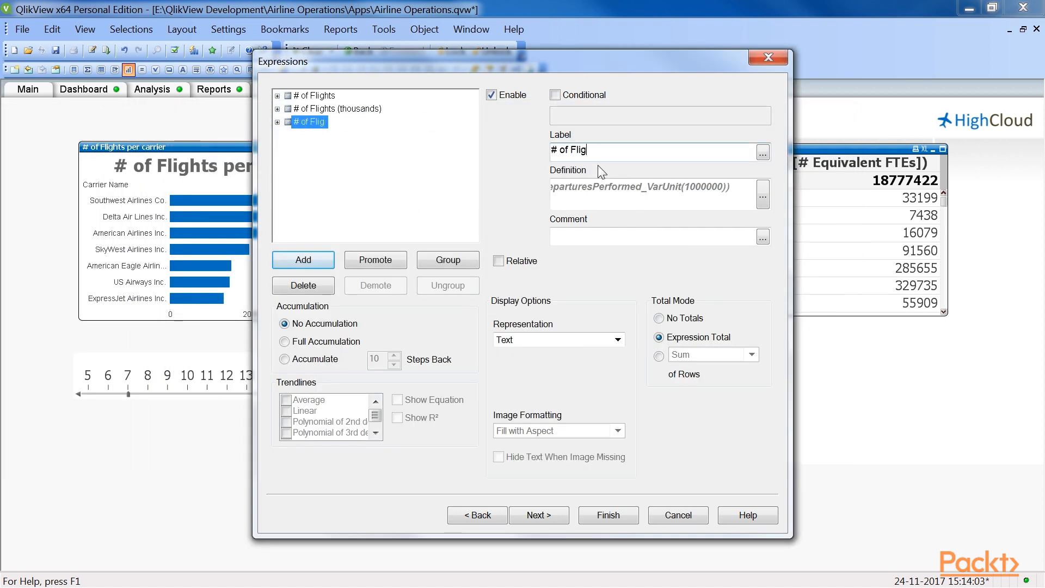
pyautogui.write('hts (mi)llions')
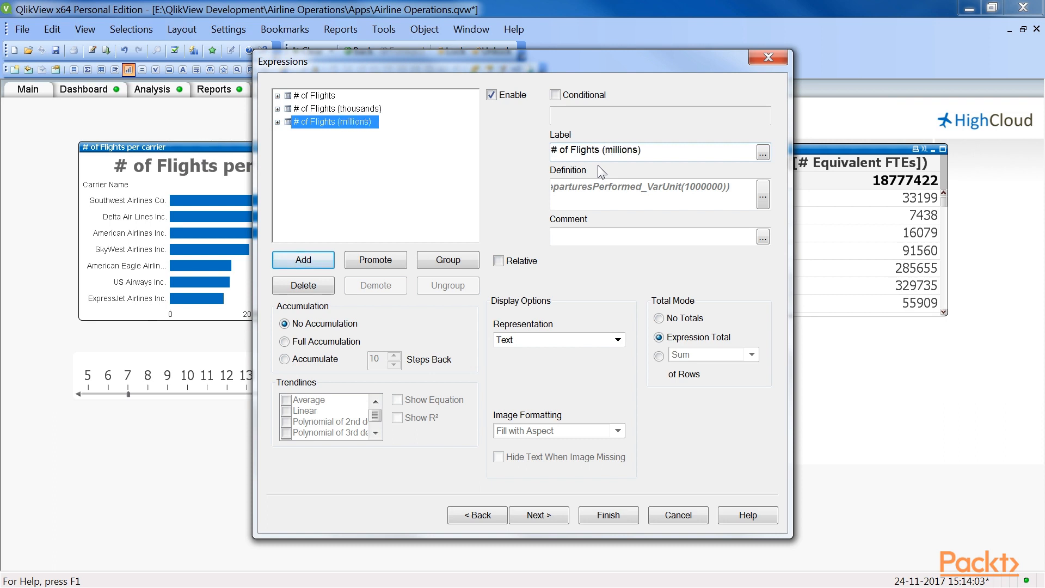
pyautogui.moveTo(685, 186); pyautogui.dragTo(724, 190)
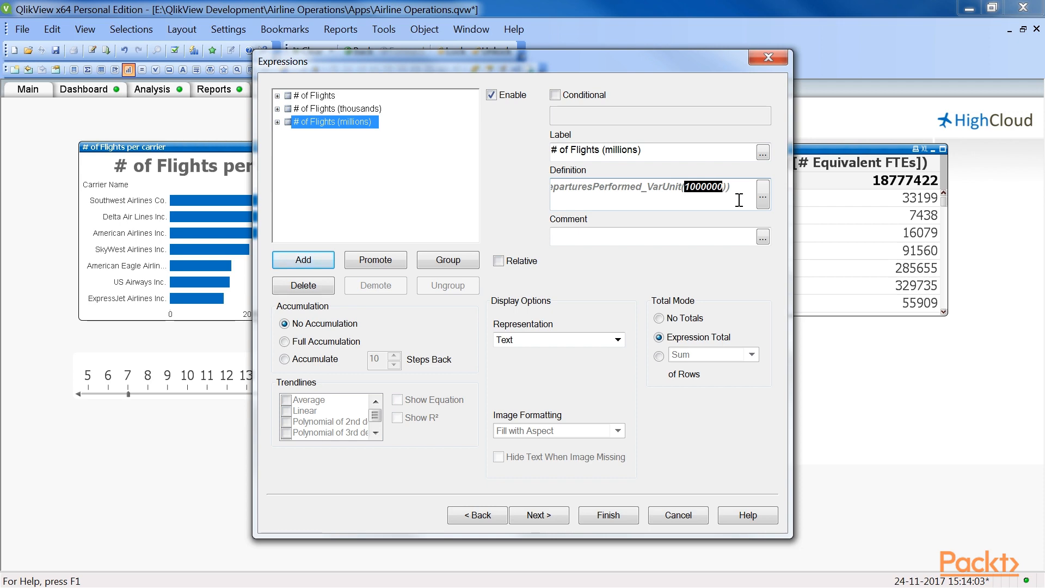
pyautogui.click(737, 191)
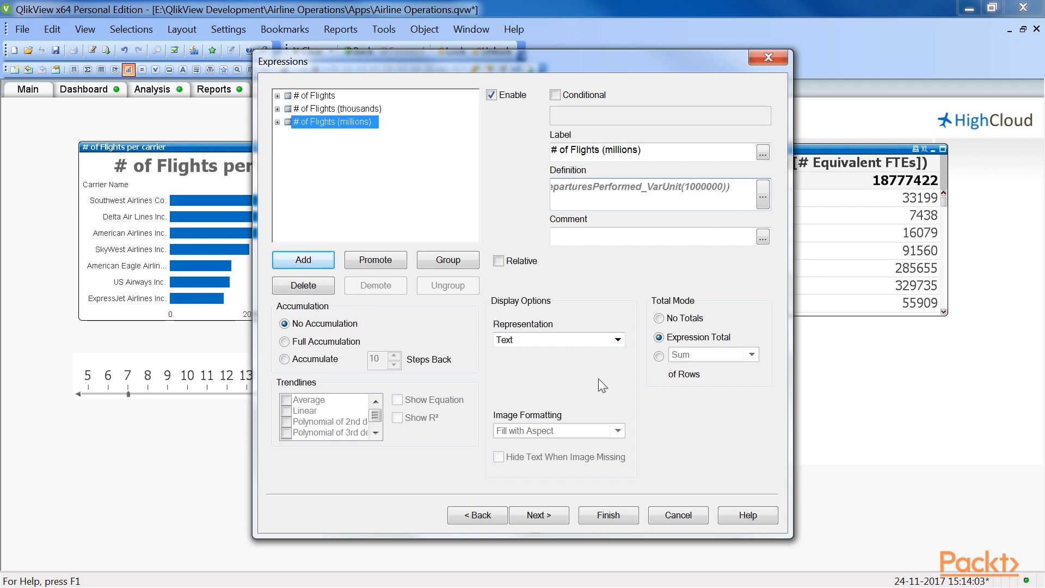
pyautogui.click(600, 515)
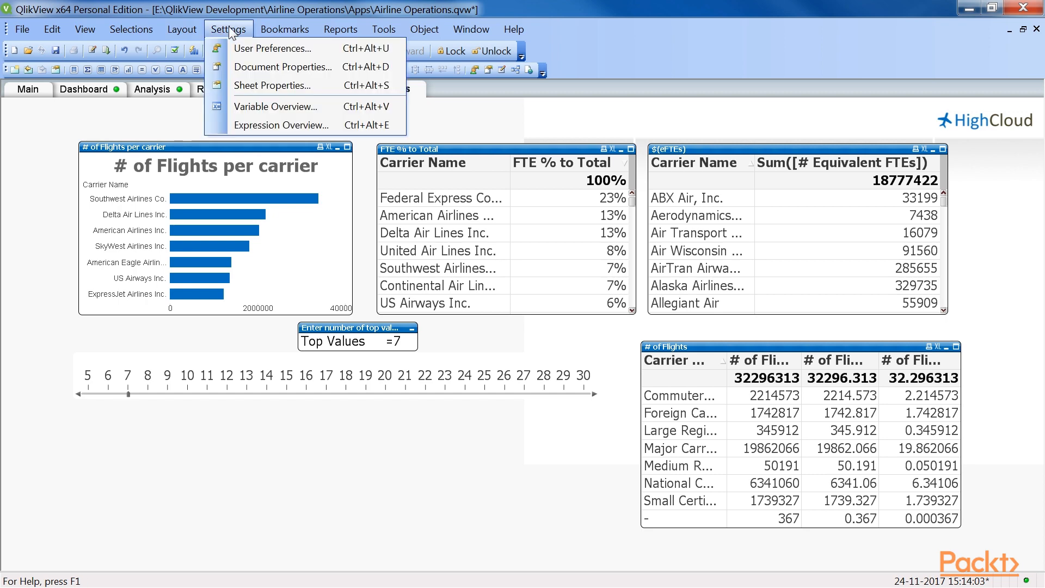
# Step: Examine the definitions and comments of the eDeparturesPerformed, eEnplanedPassengers and eAirtime variables, enlarging the variable overview to read them in full
pyautogui.click(262, 99)
pyautogui.moveTo(289, 126); pyautogui.dragTo(501, 142)
pyautogui.scroll(-2, 625, 244)
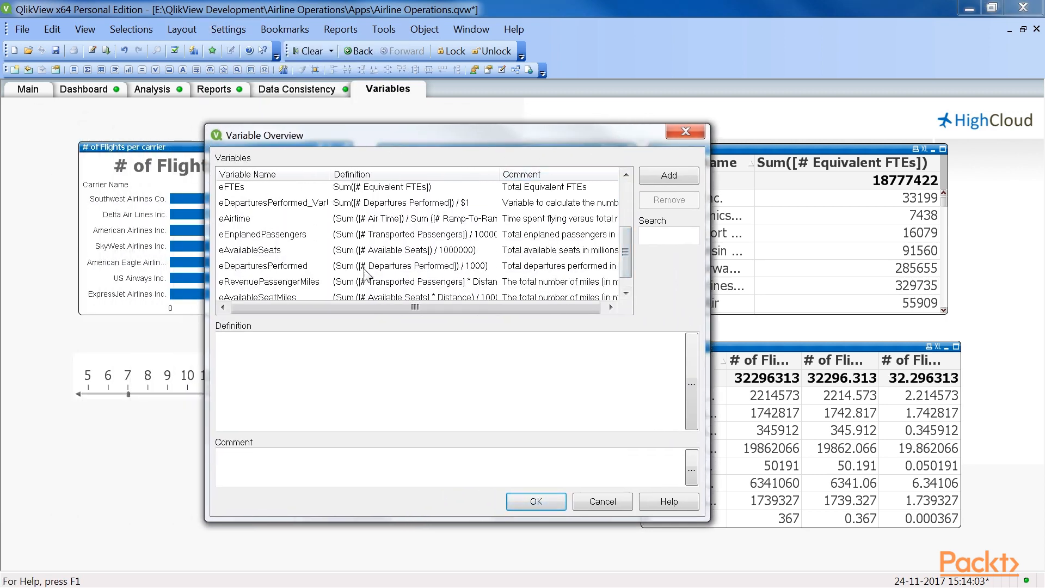
pyautogui.click(282, 265)
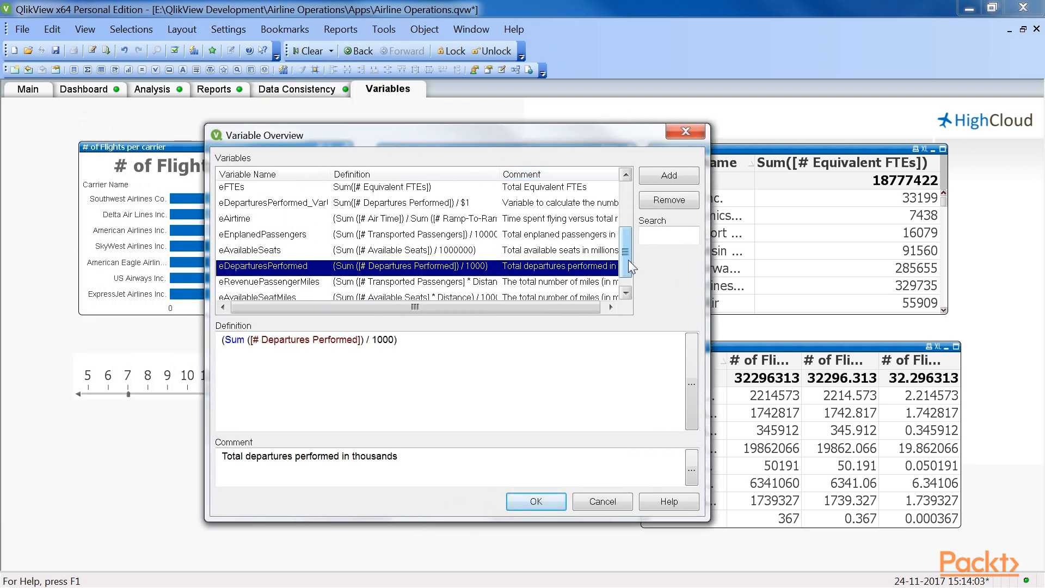
pyautogui.scroll(-1, 628, 260)
pyautogui.click(290, 221)
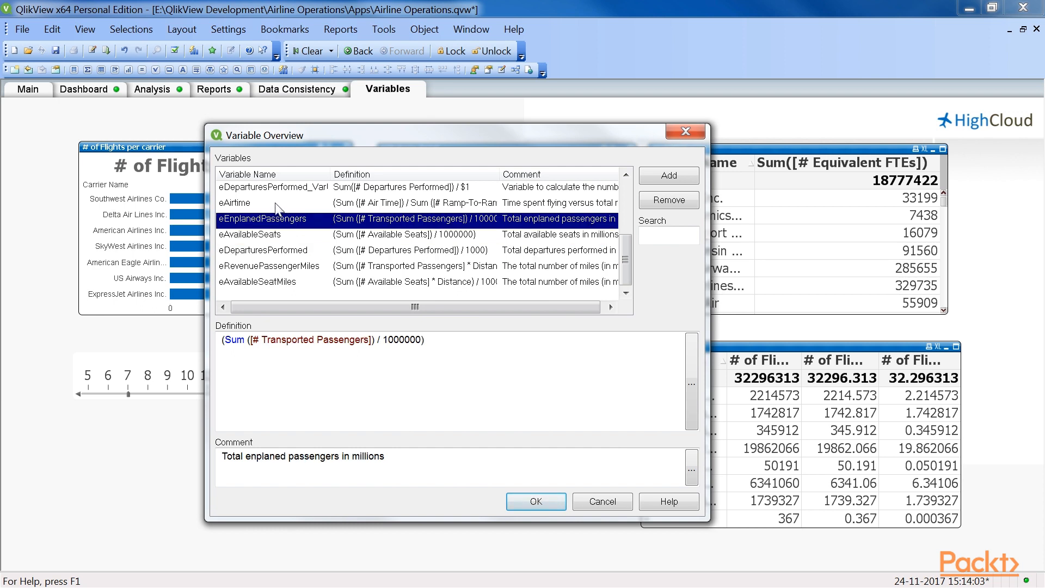
pyautogui.click(277, 205)
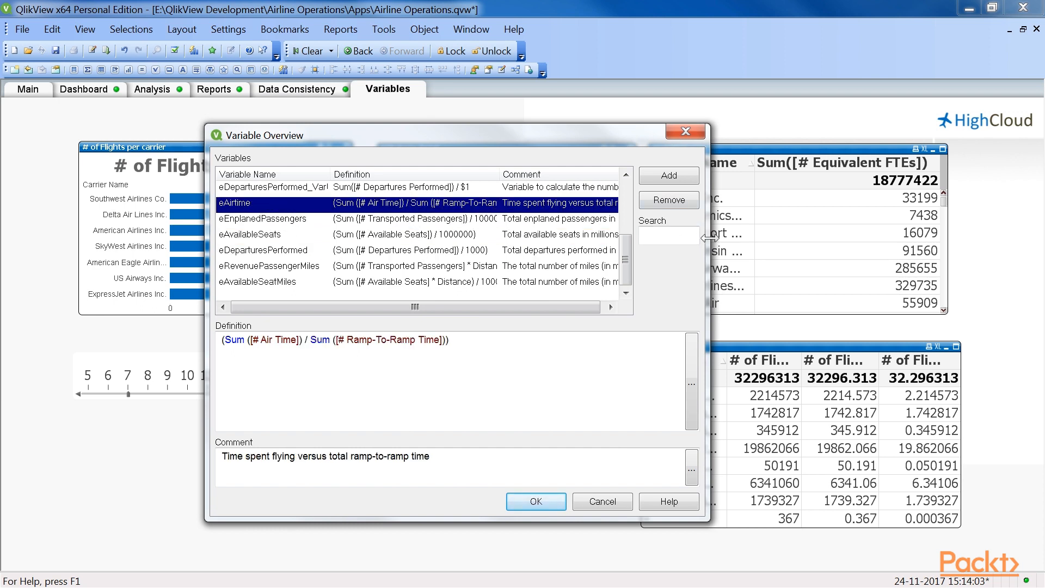
pyautogui.moveTo(709, 238); pyautogui.dragTo(874, 237)
pyautogui.moveTo(618, 138); pyautogui.dragTo(607, 129)
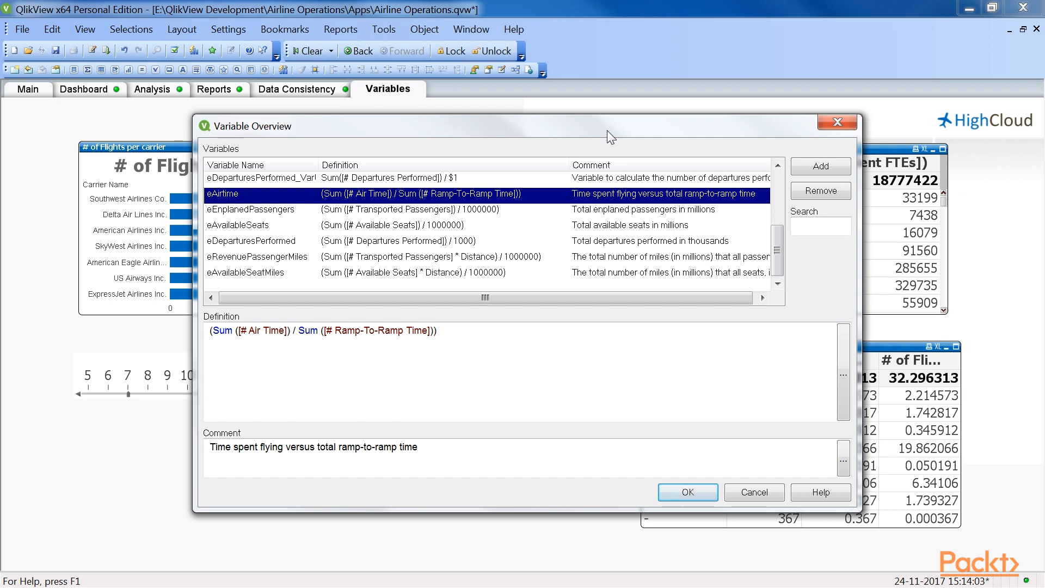
pyautogui.click(688, 492)
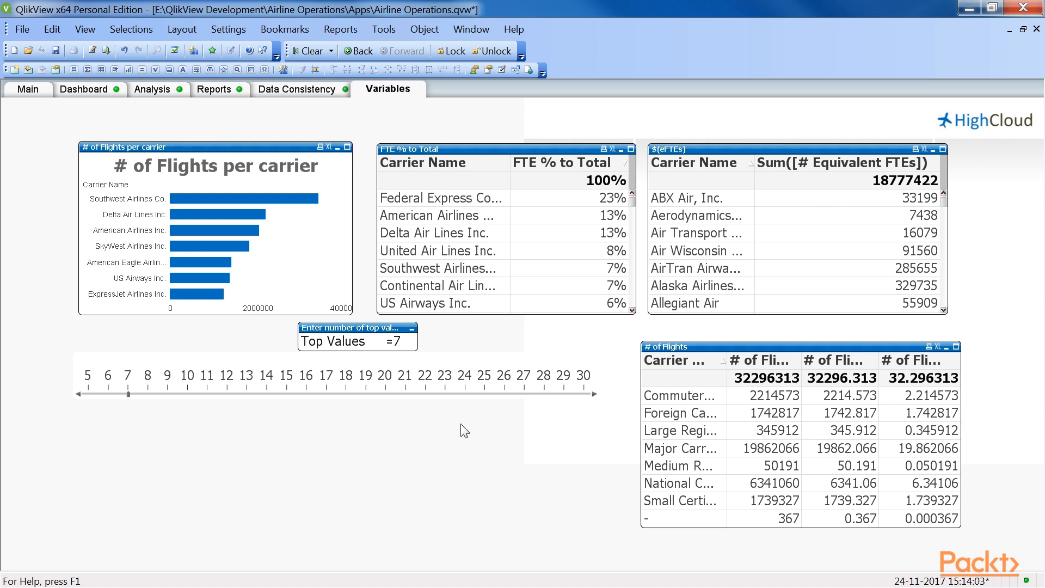
# Step: Open the load script and add a new script tab named Metrics after the Airlines tab
pyautogui.hotkey('ctrl', 'e')
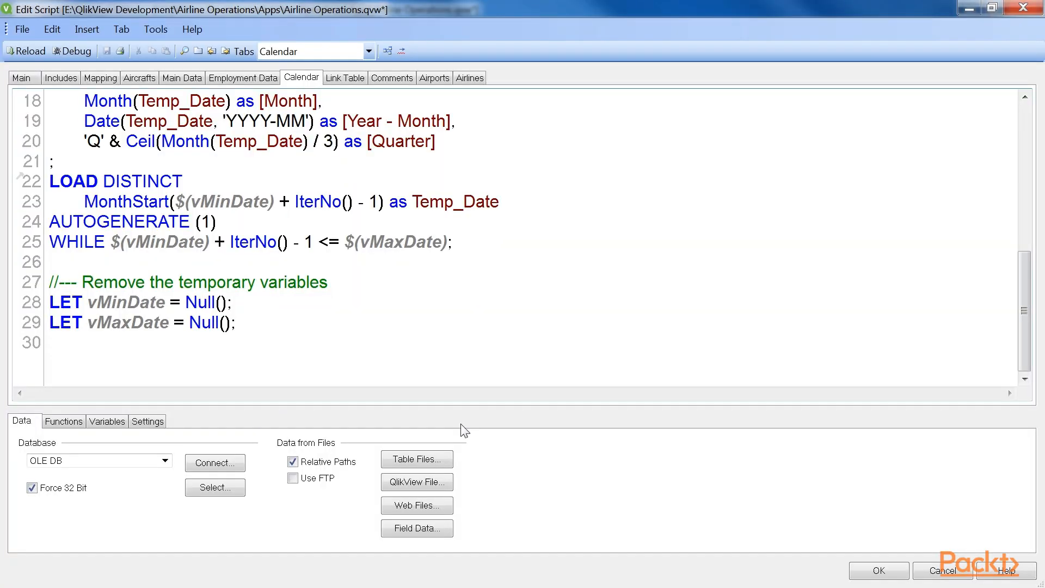
pyautogui.click(469, 77)
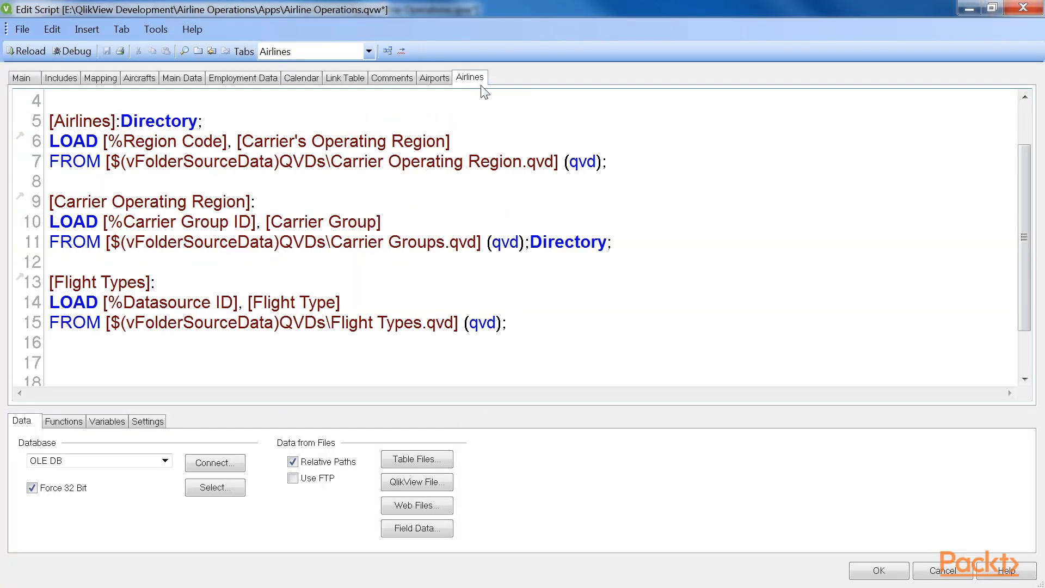
pyautogui.click(121, 29)
pyautogui.click(137, 48)
pyautogui.moveTo(217, 286); pyautogui.dragTo(467, 263)
pyautogui.write('M')
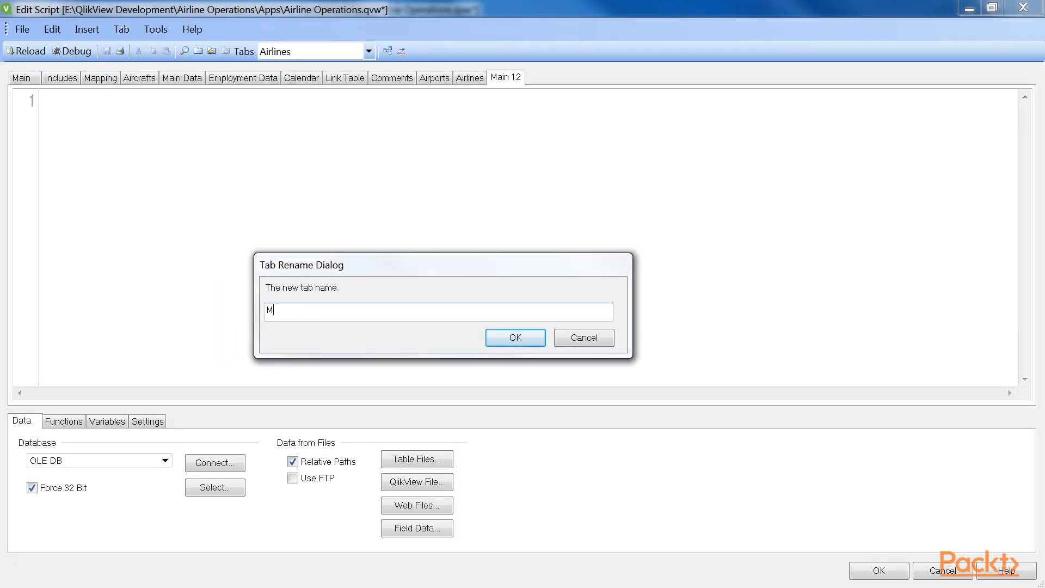
pyautogui.write('etrics')
pyautogui.click(533, 340)
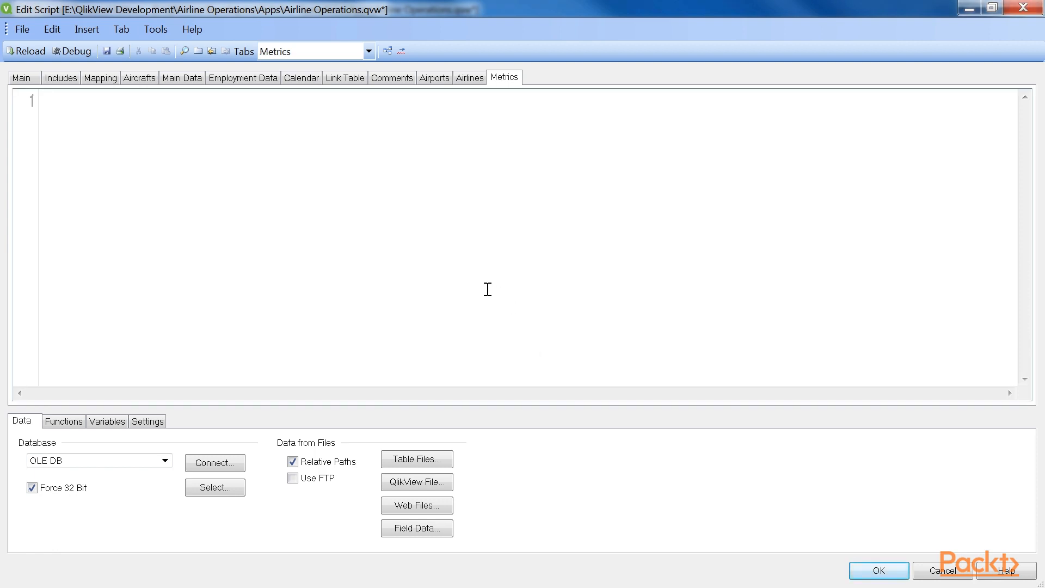
# Step: Start an inline load table in the Metrics script with the column headings Metric Name and eMetric
pyautogui.click(87, 29)
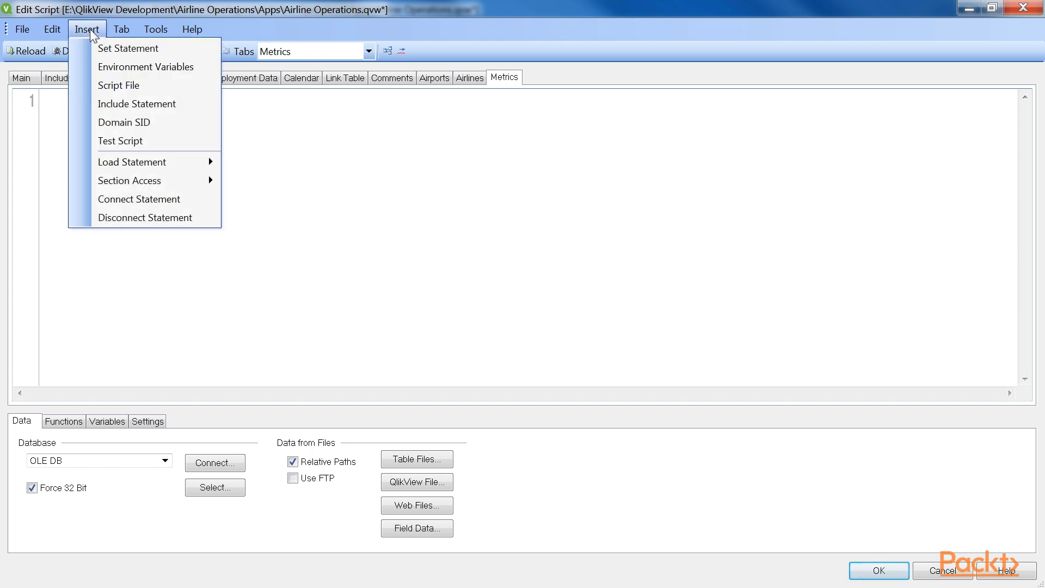
pyautogui.moveTo(187, 162)
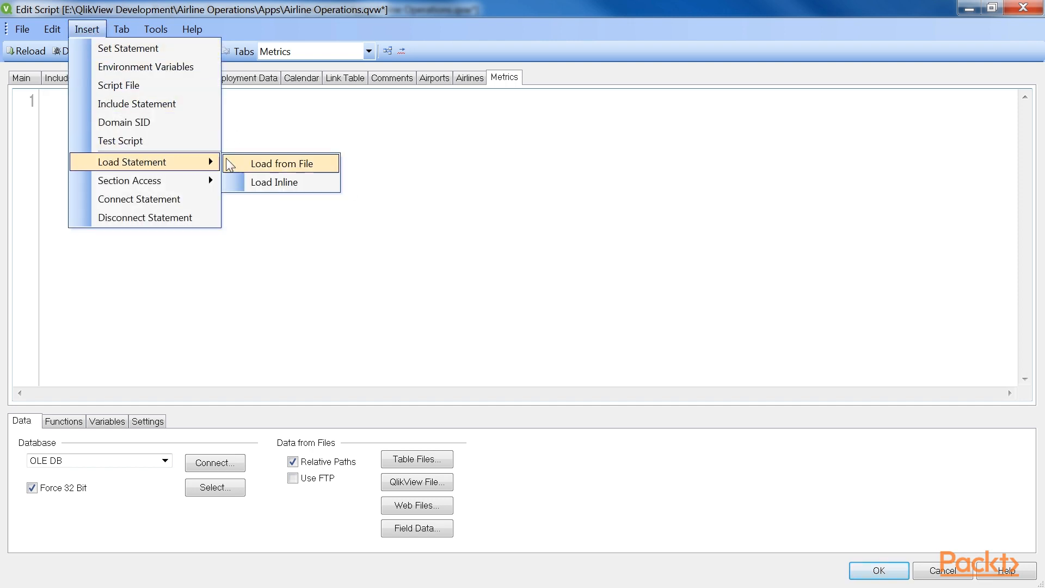
pyautogui.click(275, 182)
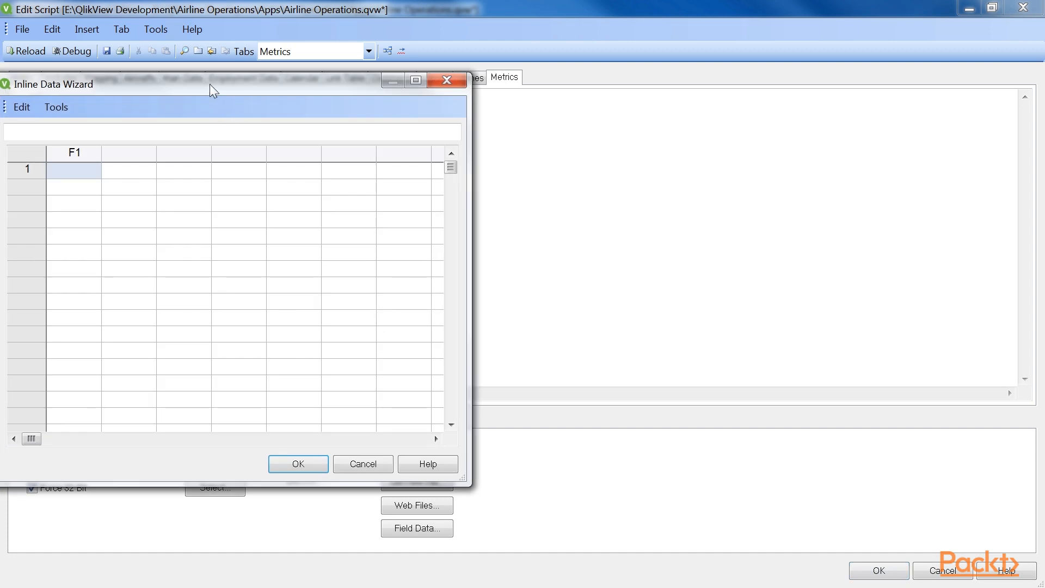
pyautogui.doubleClick(275, 143)
pyautogui.write('Metric Name')
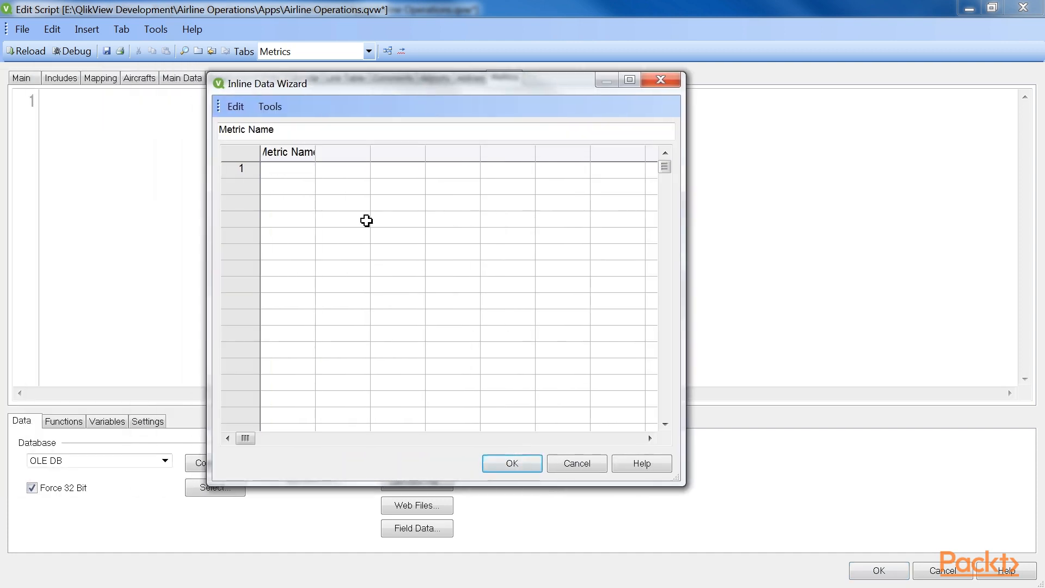
pyautogui.press('Return')
pyautogui.doubleClick(343, 153)
pyautogui.write('eMetric')
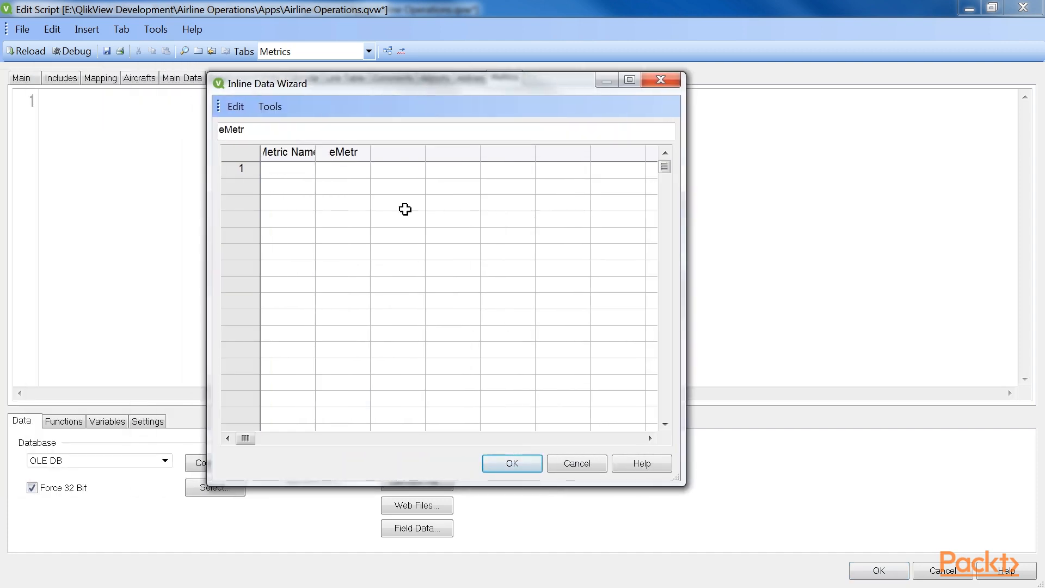
# Step: Fill the first inline row with # of Flights and eDeparturesPerformed, widening both columns to fit
pyautogui.click(280, 174)
pyautogui.click(630, 80)
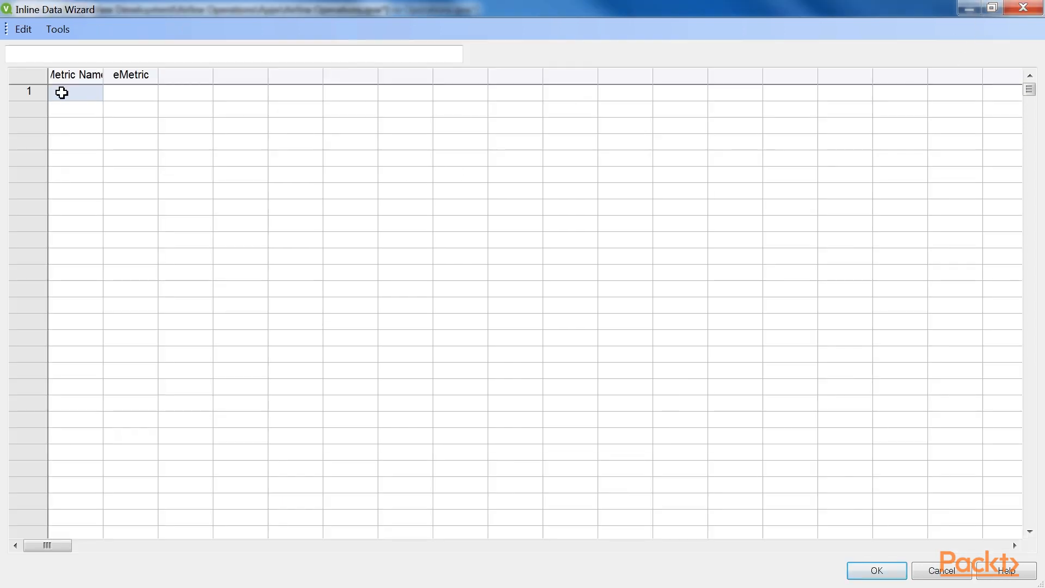
pyautogui.moveTo(103, 76); pyautogui.dragTo(158, 81)
pyautogui.write('# of Flig')
pyautogui.write('e')
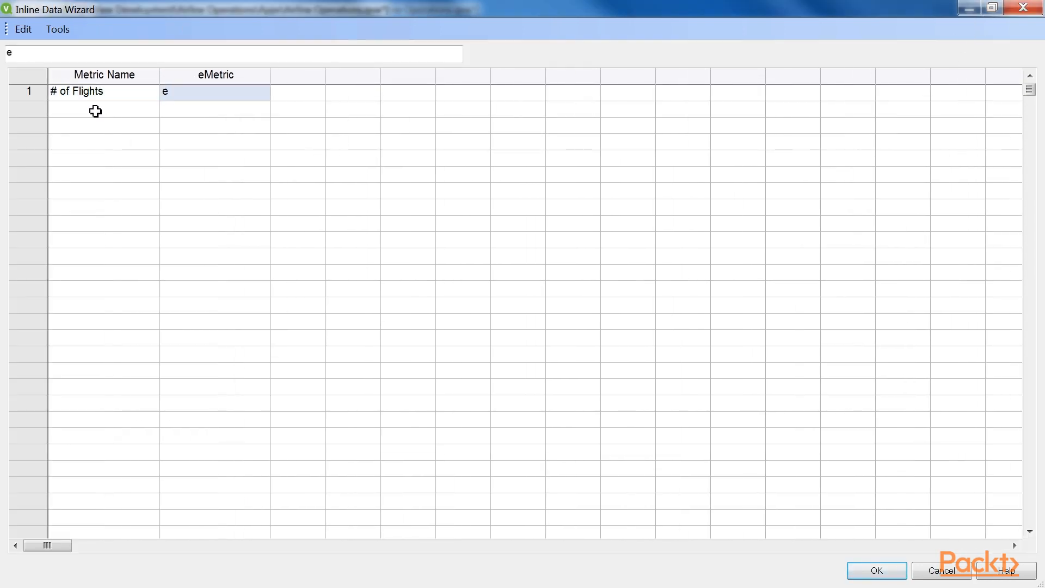
pyautogui.write('DeparturesPerformed')
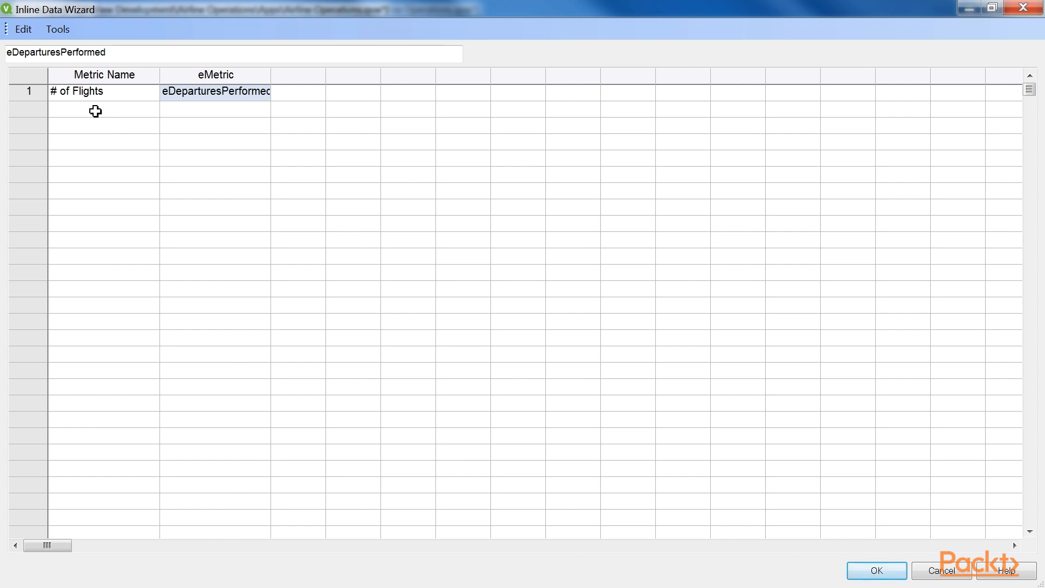
pyautogui.moveTo(271, 75); pyautogui.dragTo(291, 75)
# Step: Fill the second inline row with Enplaned Passengers and eEnplanedPassengers
pyautogui.click(74, 108)
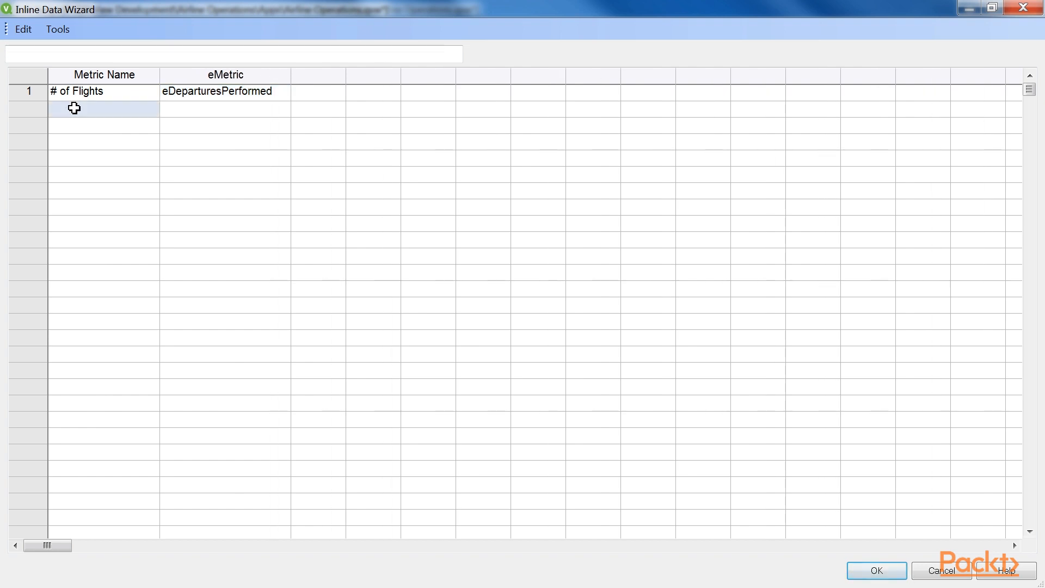
pyautogui.write('Enplaned')
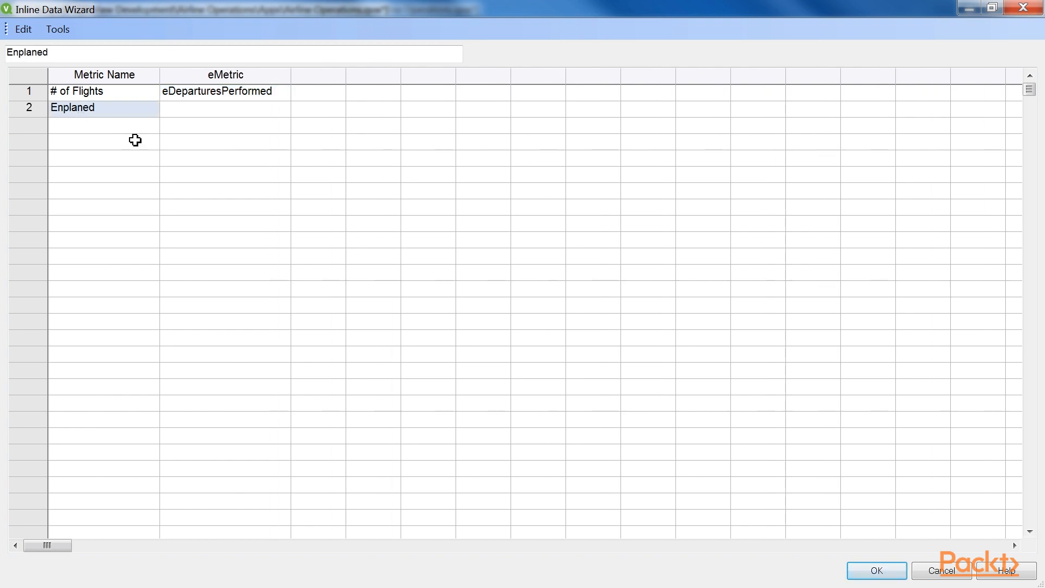
pyautogui.write(' Passengers')
pyautogui.press('Tab')
pyautogui.write('eEn')
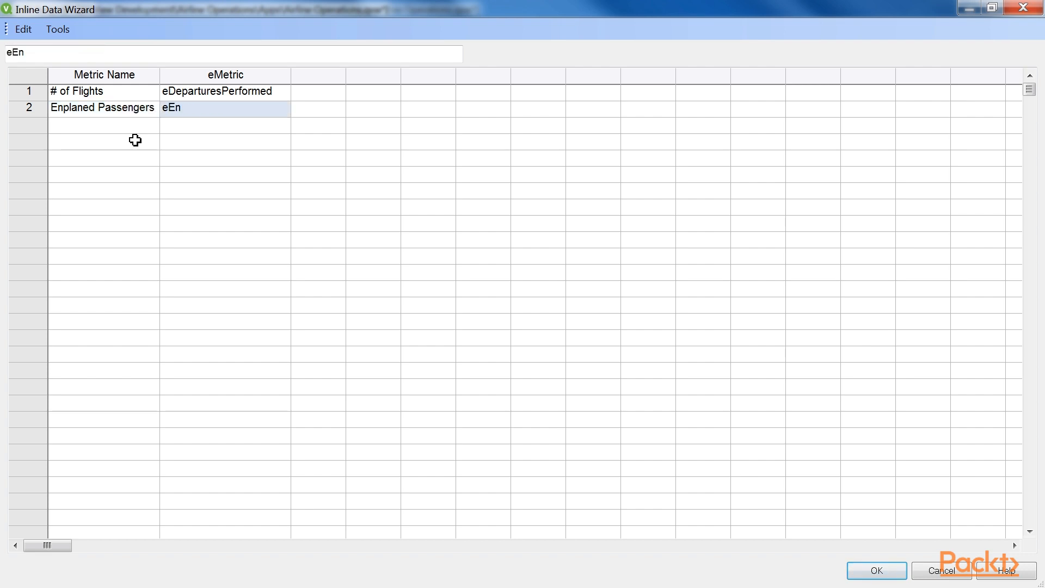
pyautogui.write('planedPassengers')
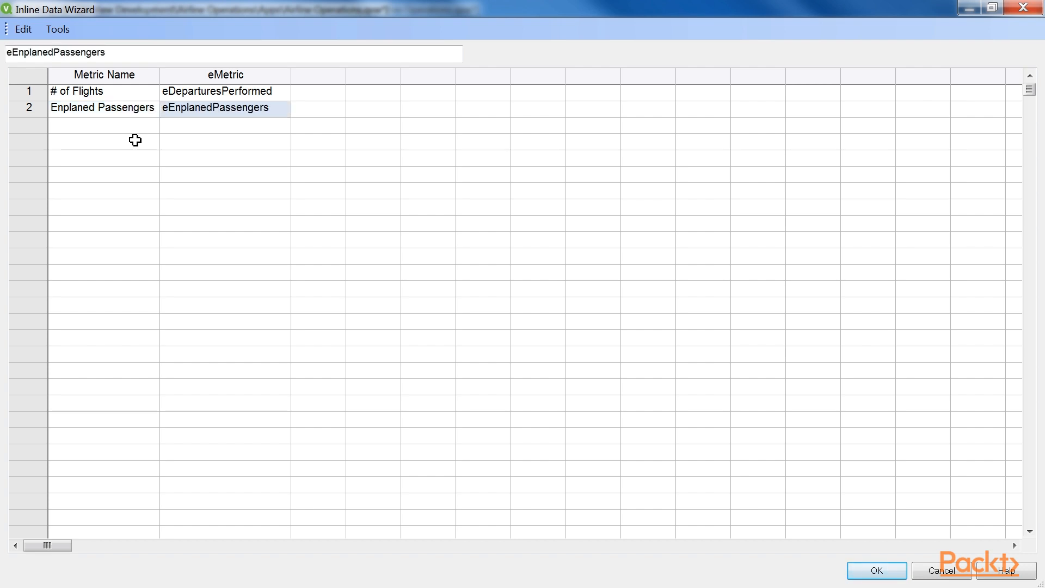
# Step: Fill the third inline row with Air Time and eAirTime and insert the inline load statement into the script
pyautogui.click(108, 126)
pyautogui.write('Air Time')
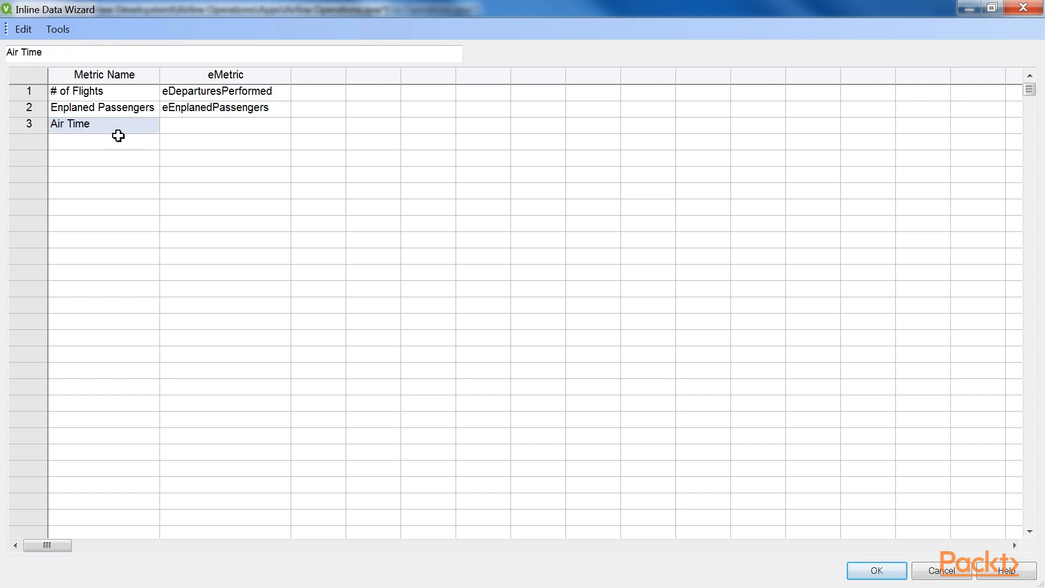
pyautogui.press('Tab')
pyautogui.write('eAirTime')
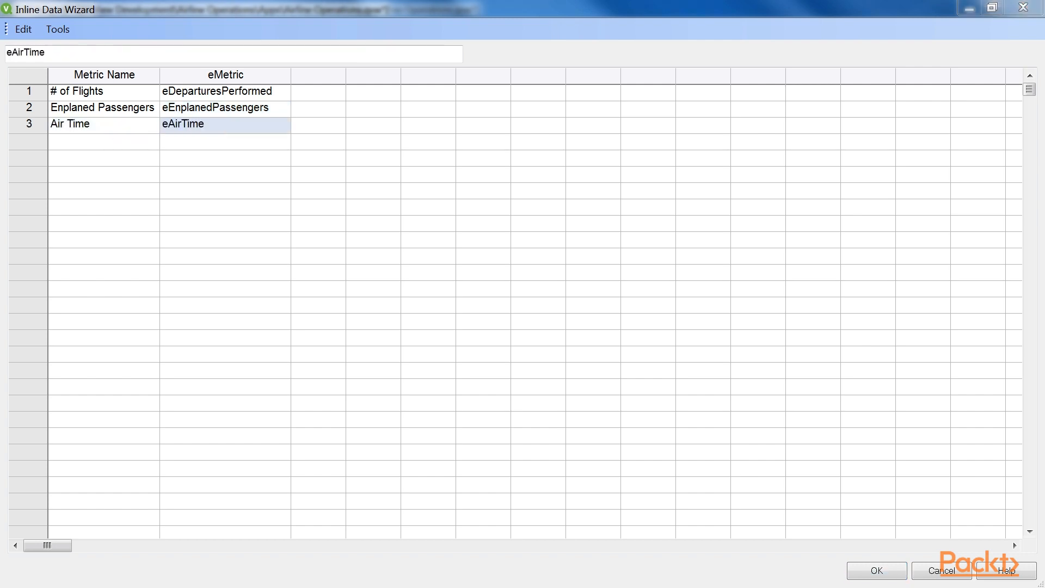
pyautogui.click(867, 572)
# Step: Review the inline load statement, checking its Metric Name and eMetric field names
pyautogui.moveTo(70, 219); pyautogui.dragTo(47, 98)
pyautogui.click(172, 246)
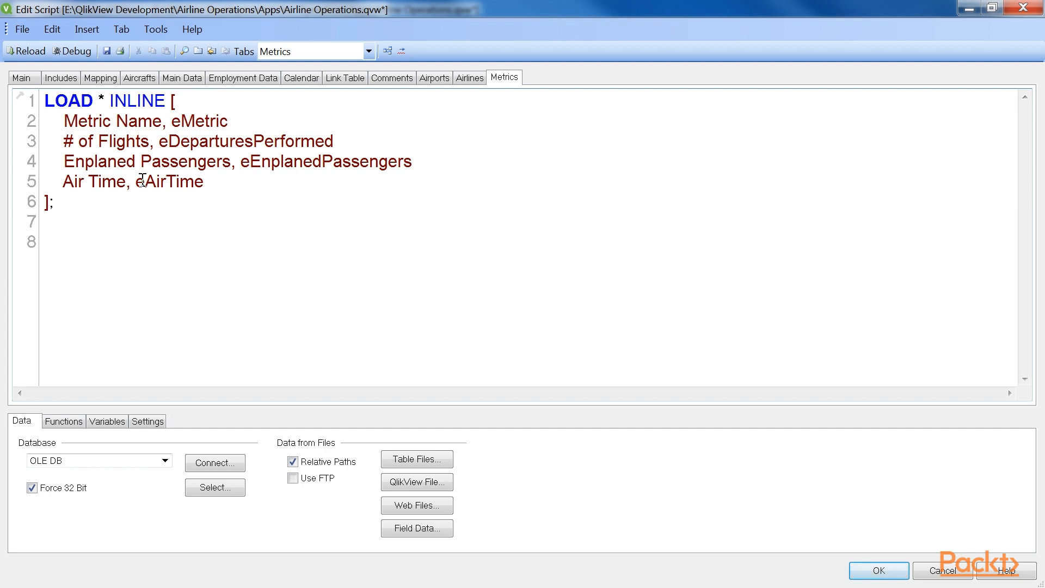
pyautogui.moveTo(65, 121); pyautogui.dragTo(162, 125)
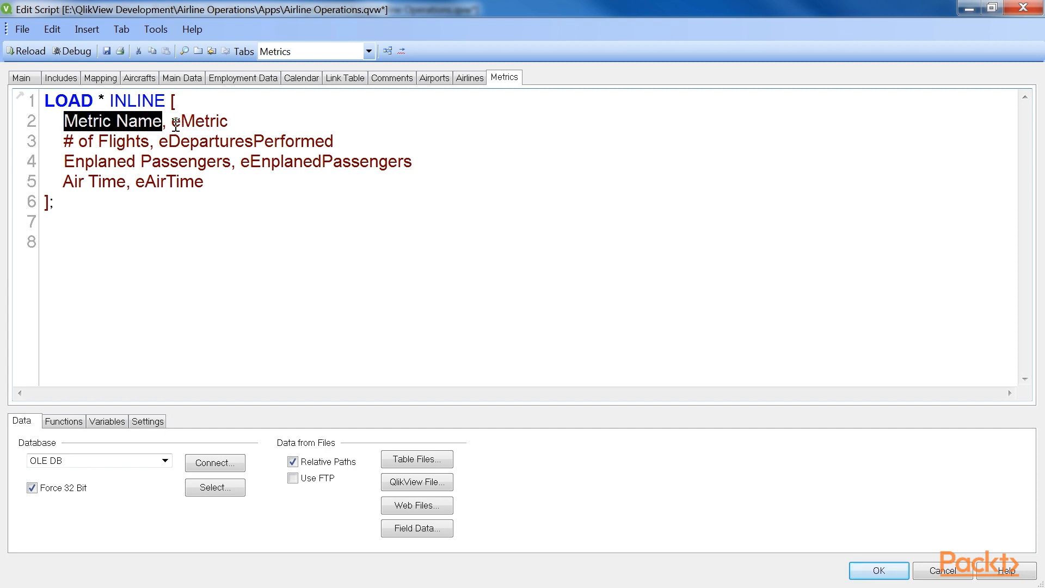
pyautogui.doubleClick(175, 123)
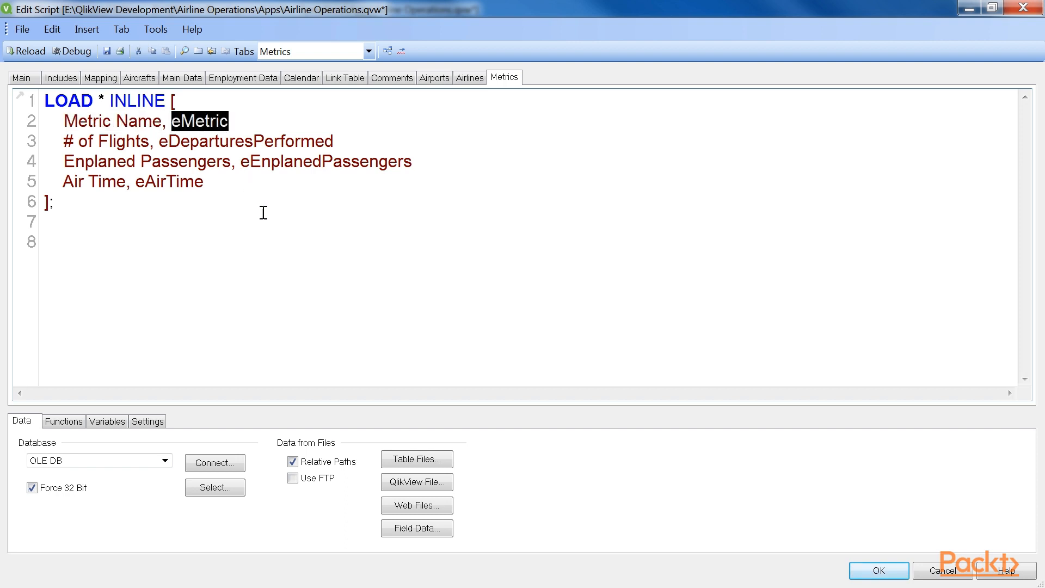
pyautogui.click(279, 235)
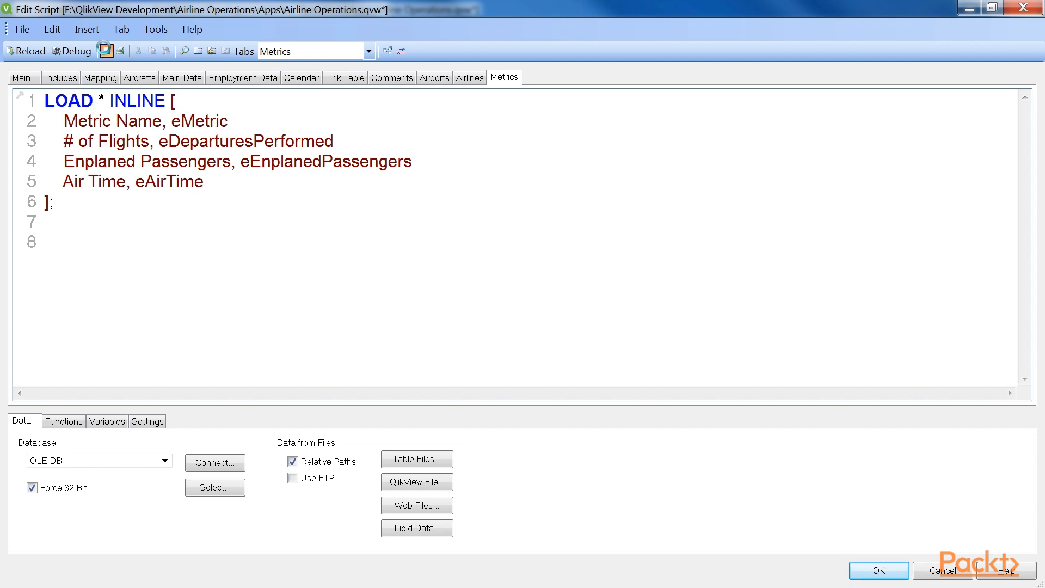
# Step: Reload the script and inspect the new Metric Name and eMetric inline table in the data model
pyautogui.click(26, 51)
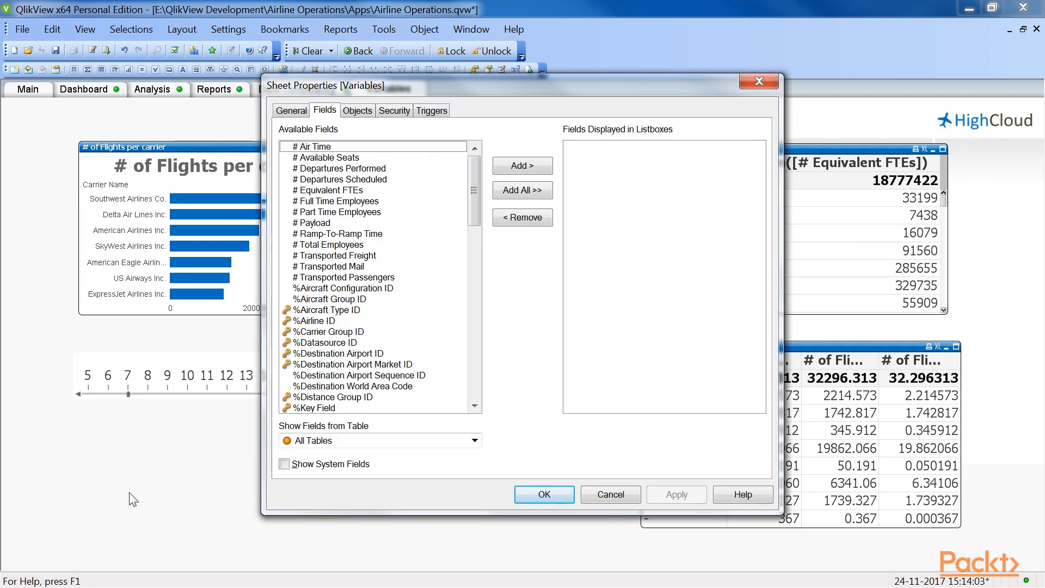
pyautogui.click(516, 494)
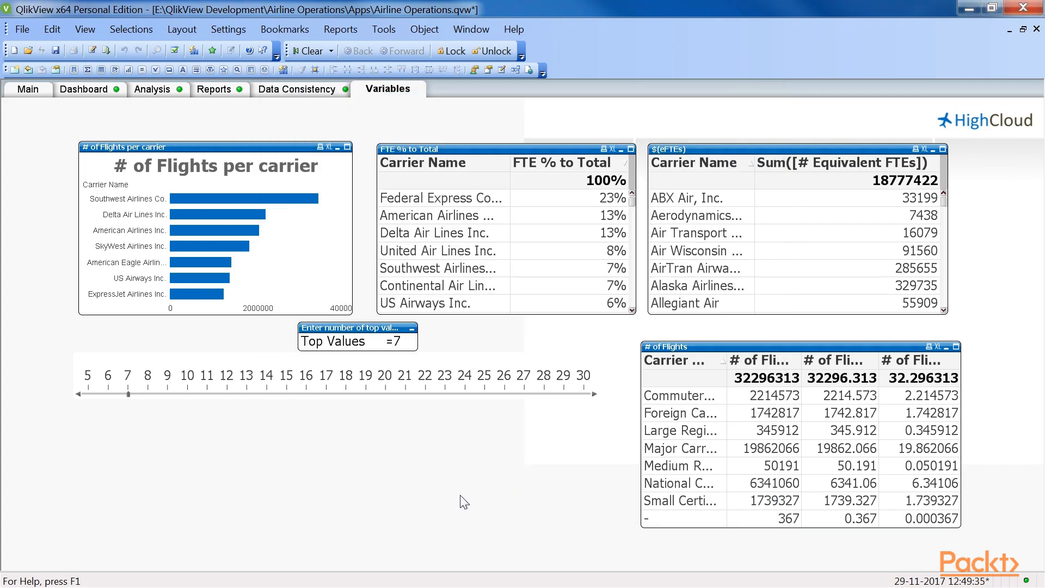
pyautogui.hotkey('ctrl', 't')
pyautogui.moveTo(592, 245); pyautogui.dragTo(622, 207)
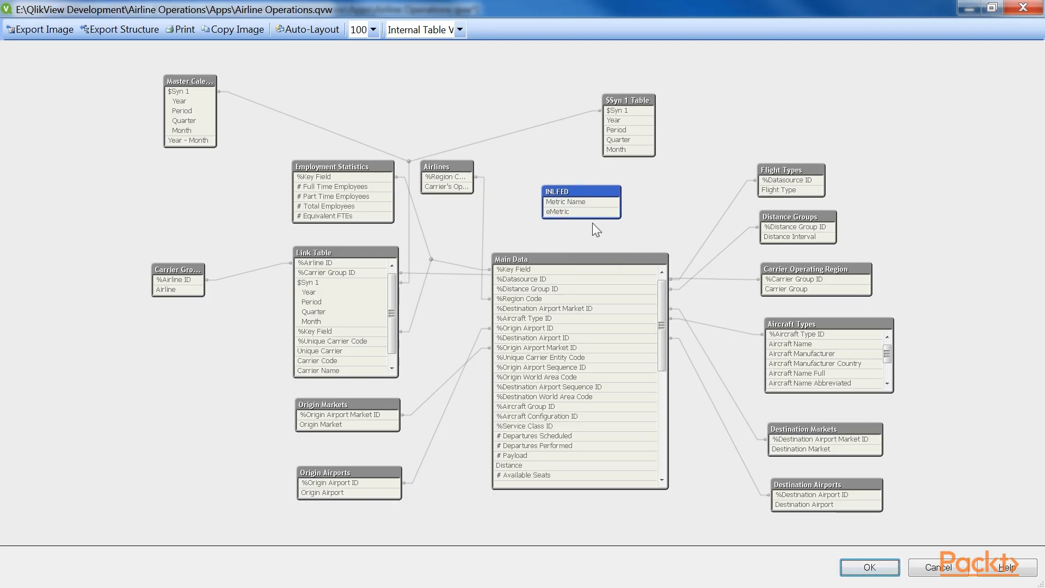
pyautogui.moveTo(543, 203); pyautogui.dragTo(539, 203)
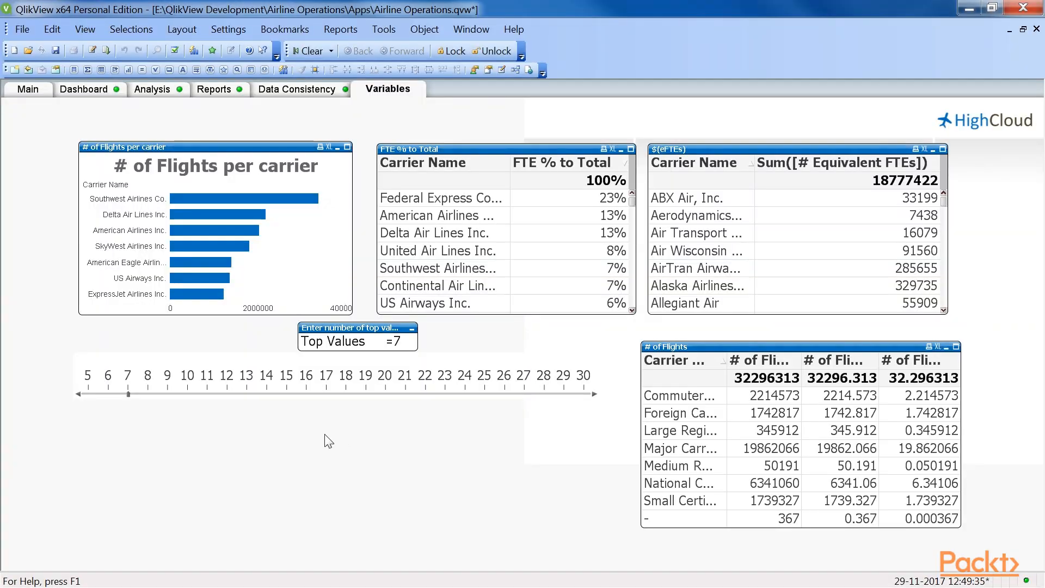
# Step: Create a list box titled Metric Name on the Variables sheet, based on the Metric Name field
pyautogui.rightClick(290, 217)
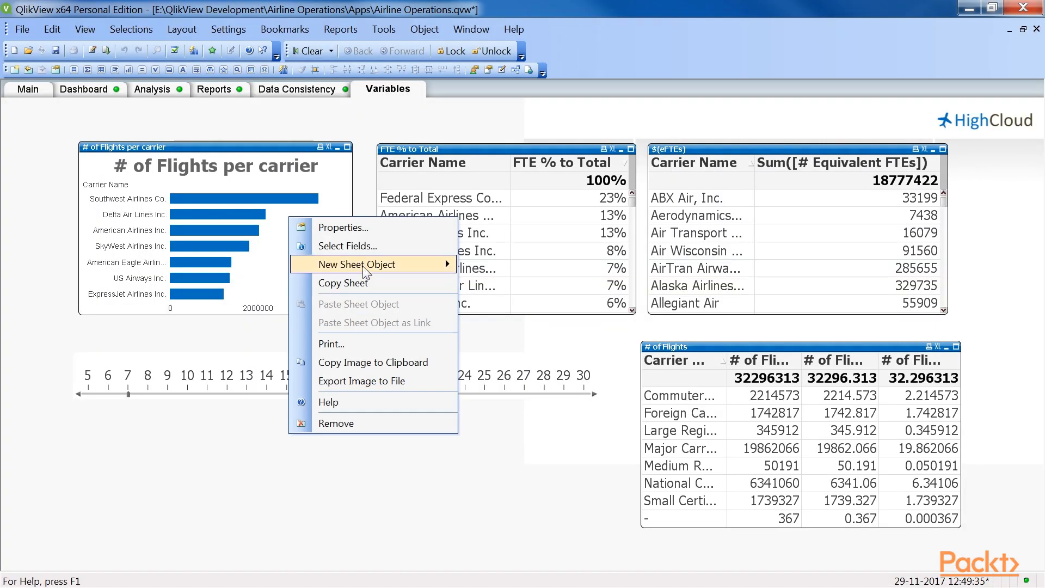
pyautogui.moveTo(425, 265)
pyautogui.click(487, 266)
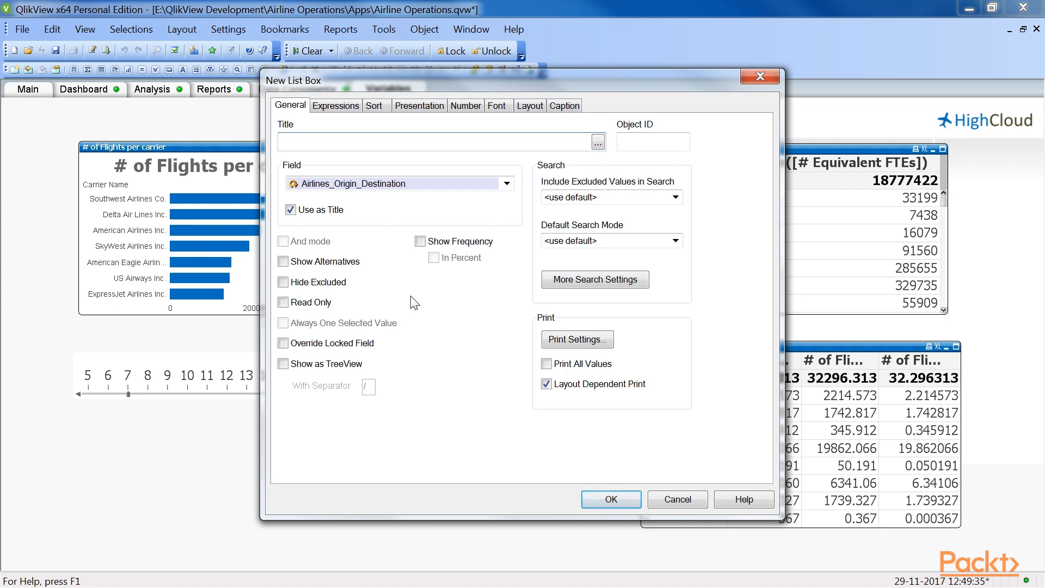
pyautogui.click(392, 140)
pyautogui.write('Metric Name')
pyautogui.click(507, 183)
pyautogui.moveTo(611, 248); pyautogui.dragTo(606, 390)
pyautogui.click(323, 458)
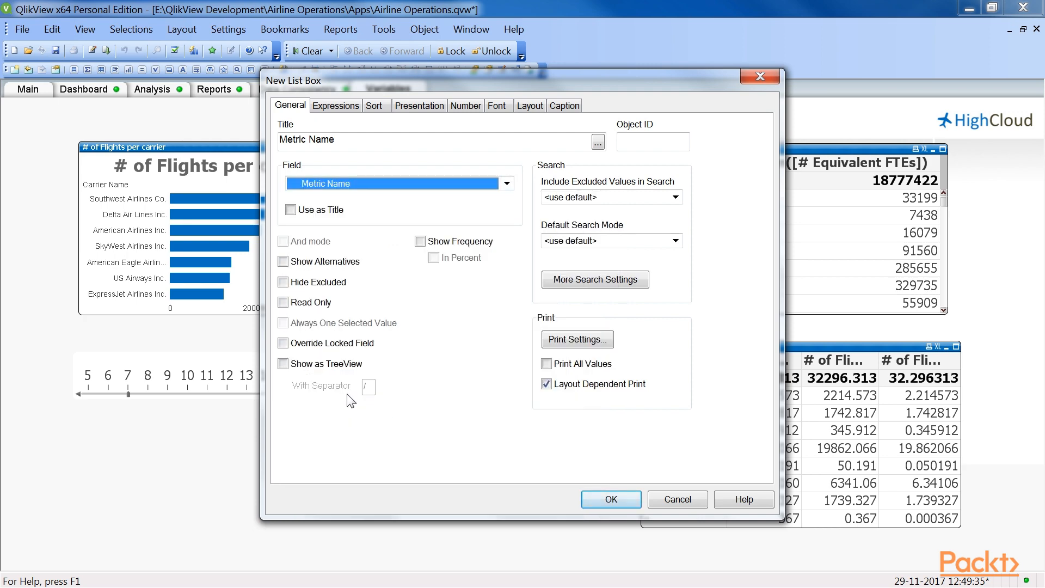
pyautogui.press('Return')
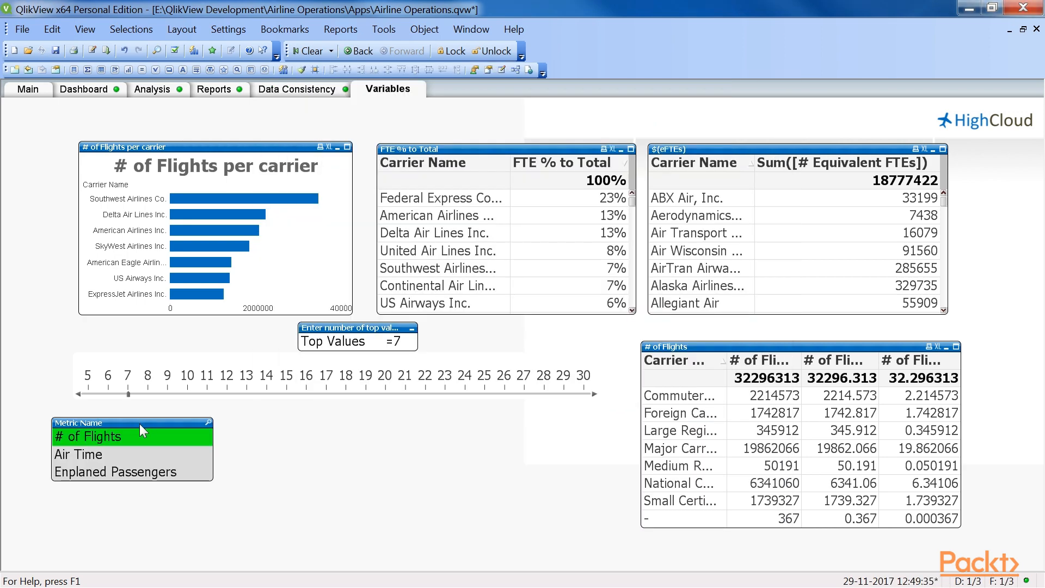
# Step: Enable Always One Selected Value for the Metric Name list box
pyautogui.rightClick(141, 427)
pyautogui.click(311, 61)
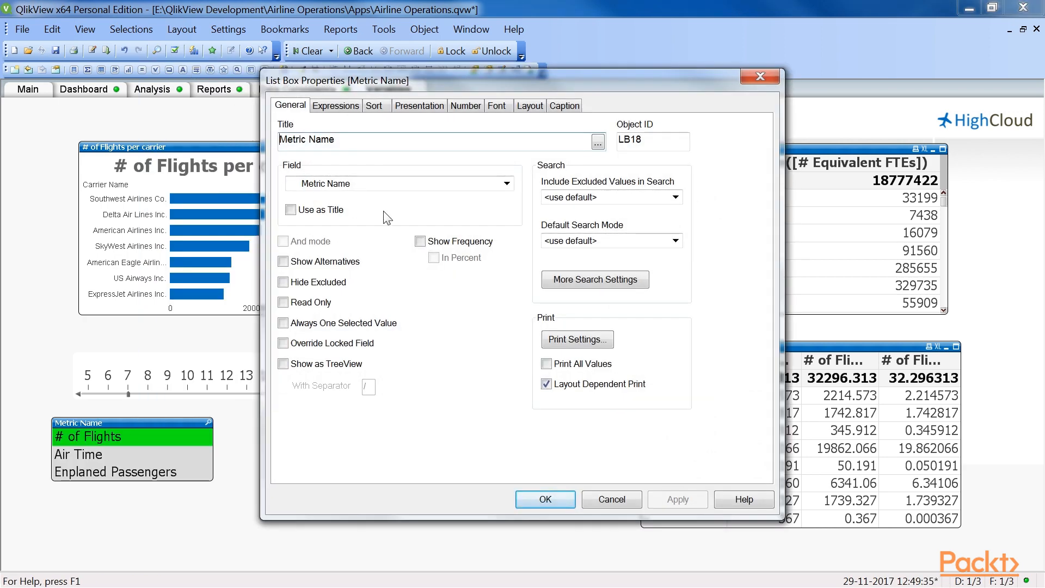
pyautogui.click(284, 323)
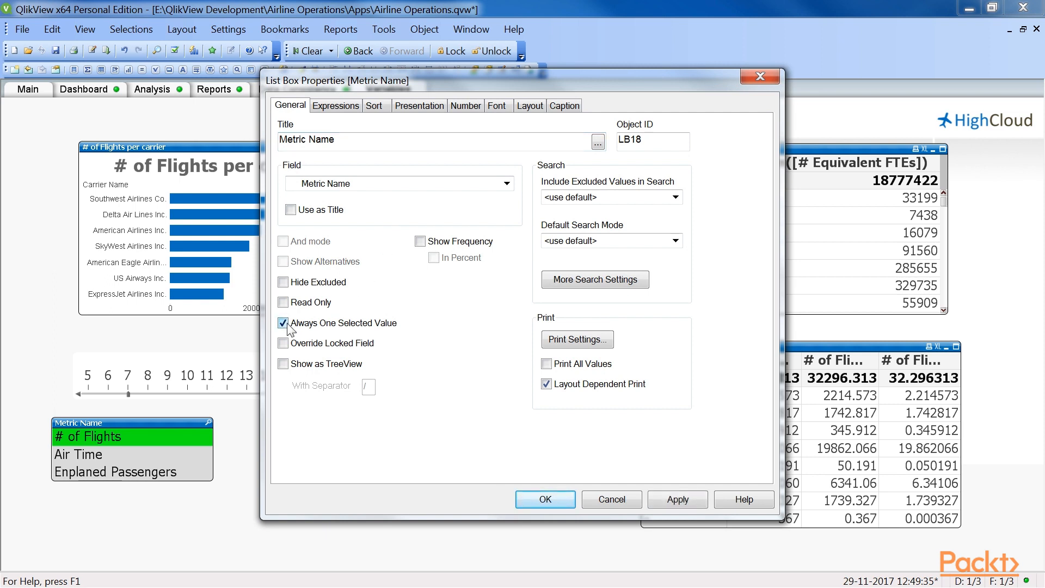
pyautogui.click(543, 500)
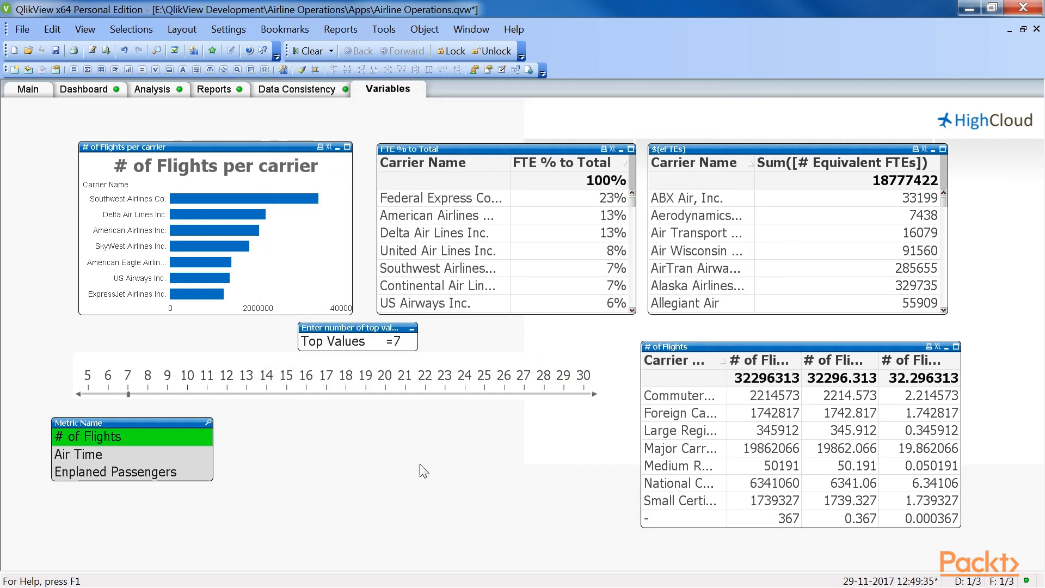
# Step: Create a new chart object on the Variables sheet and choose Pie Chart as its type
pyautogui.rightClick(319, 425)
pyautogui.moveTo(440, 256)
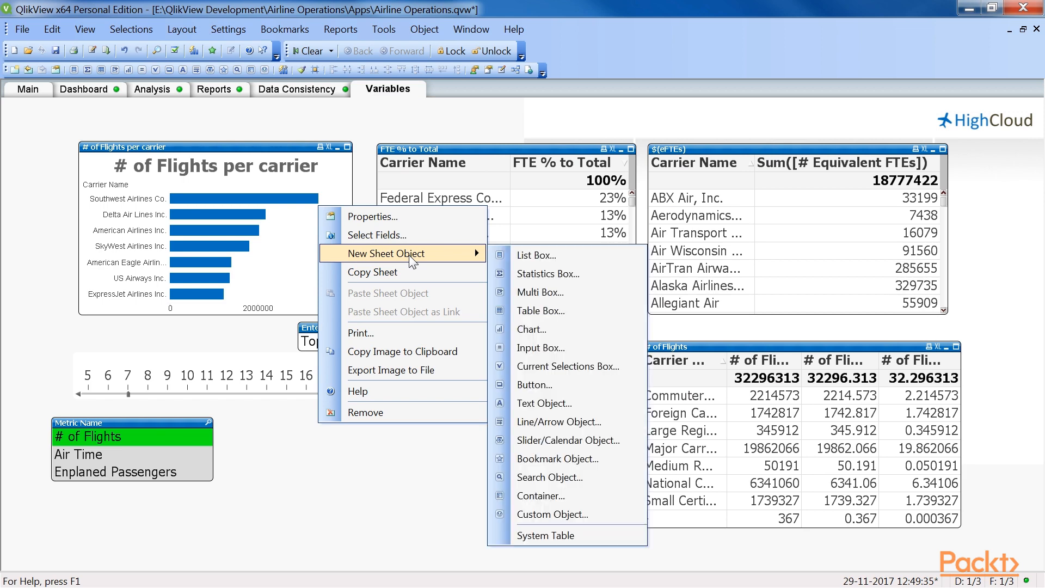
pyautogui.click(537, 329)
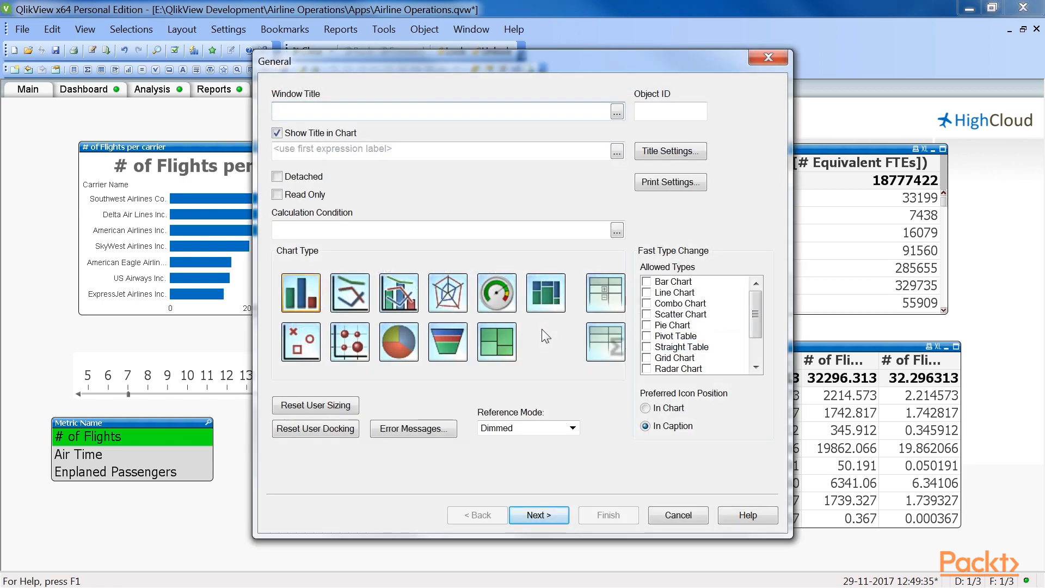
pyautogui.click(413, 342)
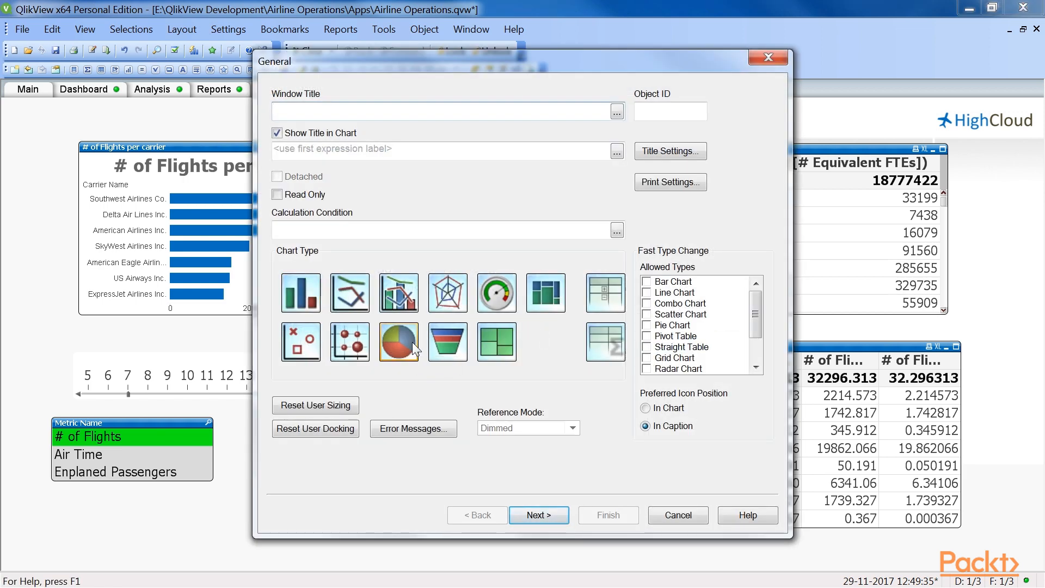
# Step: Set the pie chart's window title to =[Metric Name] &' by Carrier Group' and disable Show Title in Chart
pyautogui.click(617, 111)
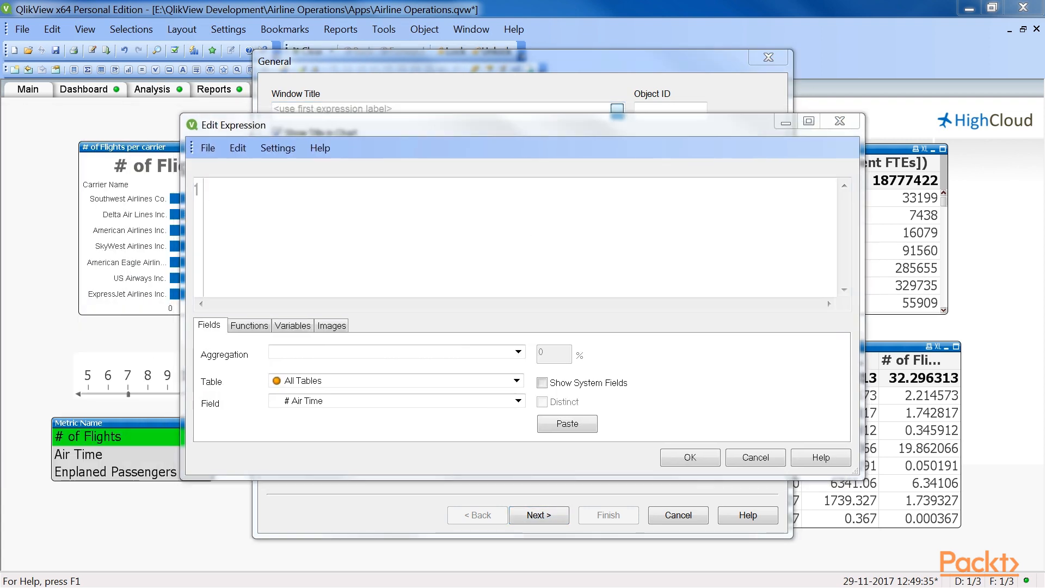
pyautogui.write("=[Metric Name] &' by Carrier Group'")
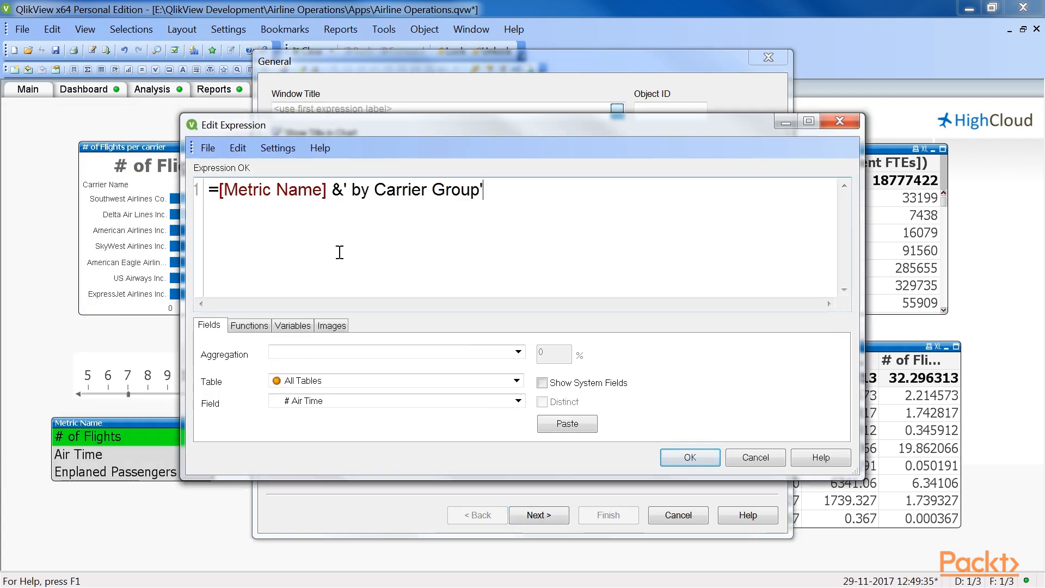
pyautogui.click(690, 456)
pyautogui.click(277, 133)
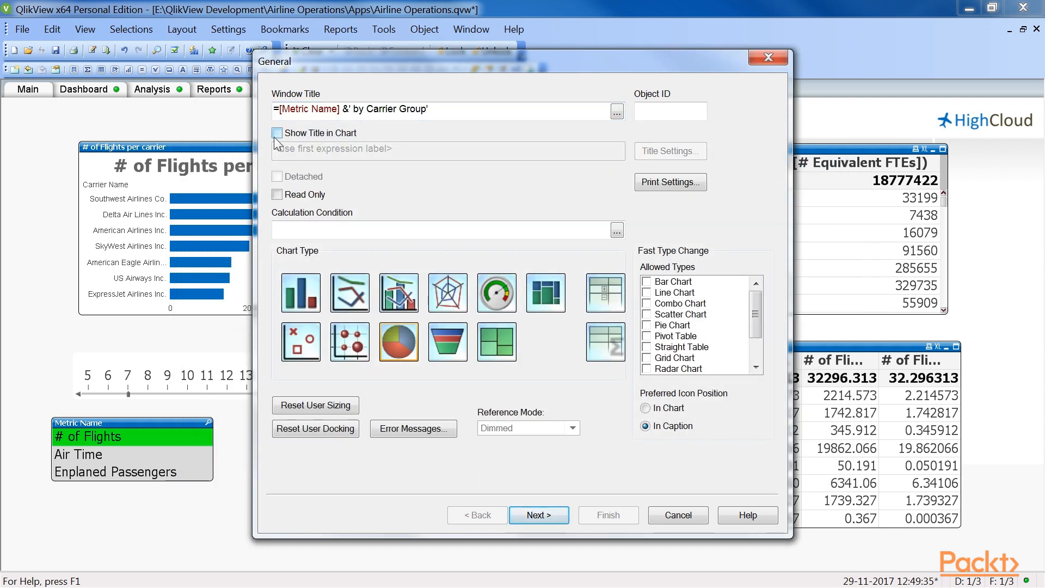
pyautogui.click(526, 516)
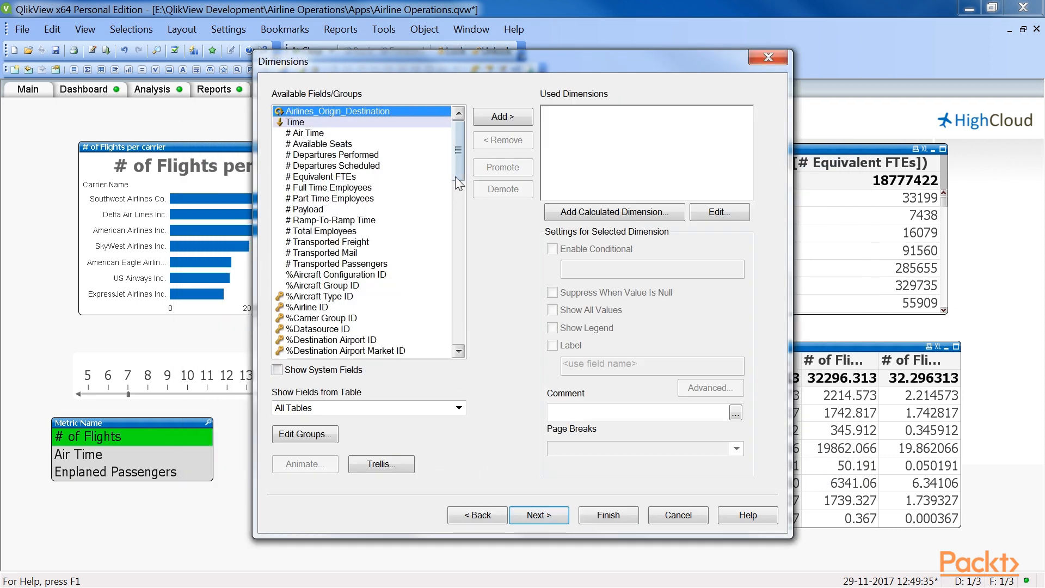
# Step: Add Carrier Group as the pie chart's dimension
pyautogui.moveTo(455, 176); pyautogui.dragTo(460, 247)
pyautogui.click(496, 117)
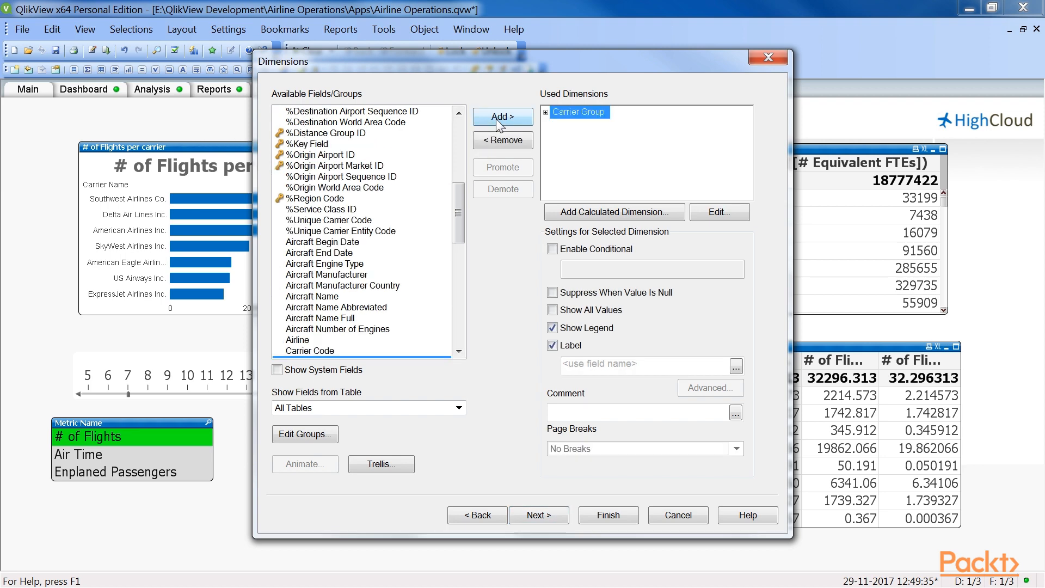
pyautogui.click(531, 515)
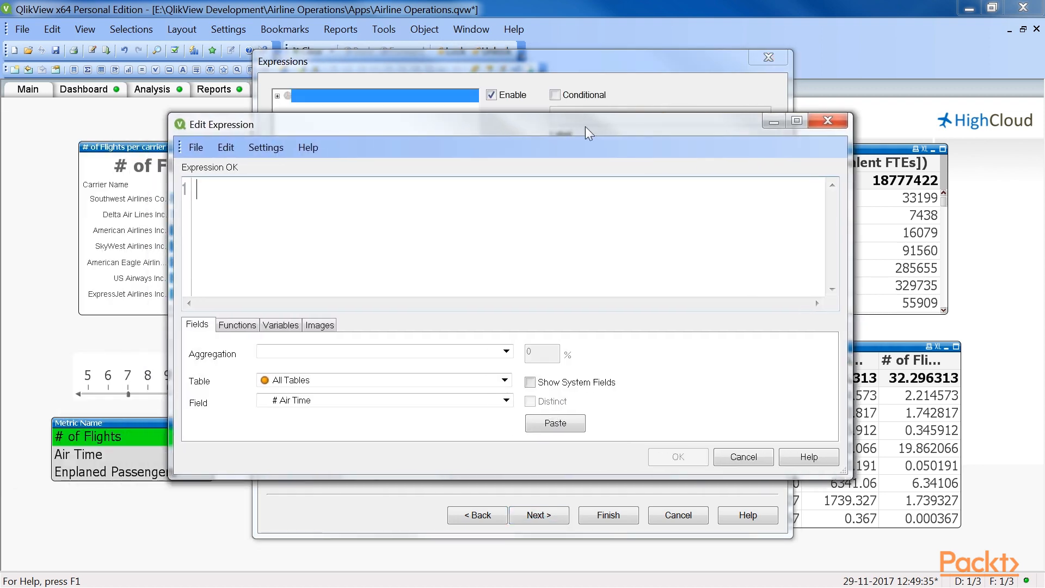
# Step: Define the pie chart's expression as $($(=eMetric))
pyautogui.write('$($(')
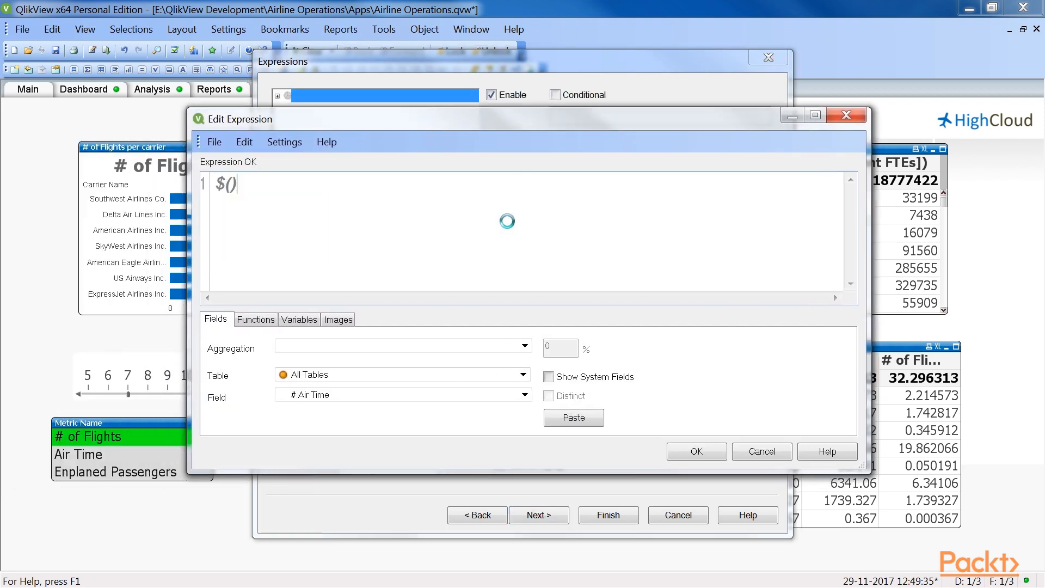
pyautogui.write('=eMetric')
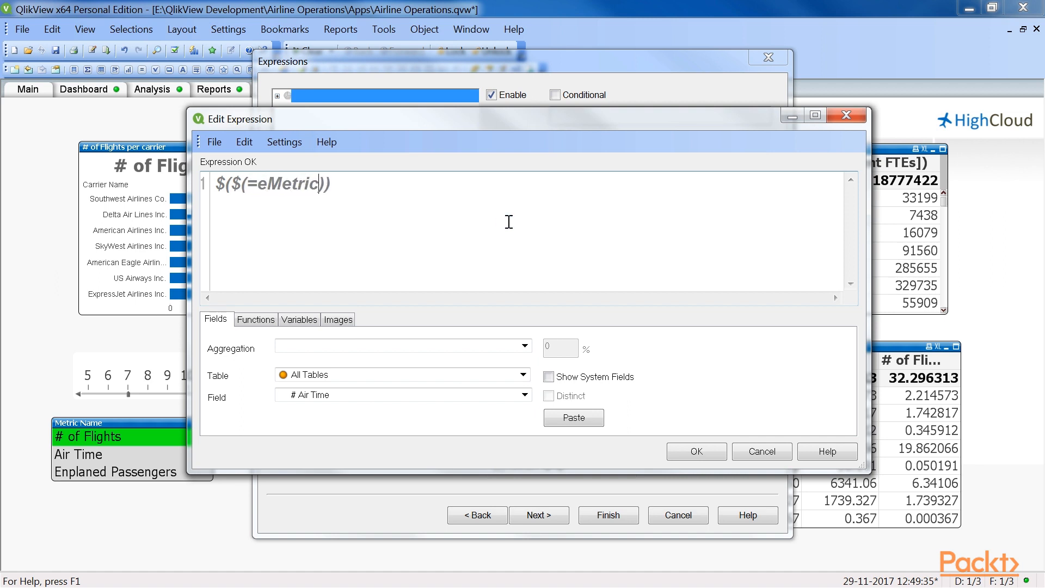
pyautogui.click(682, 452)
# Step: Limit the pie chart's legend to 15 characters and finish creating the chart
pyautogui.click(560, 518)
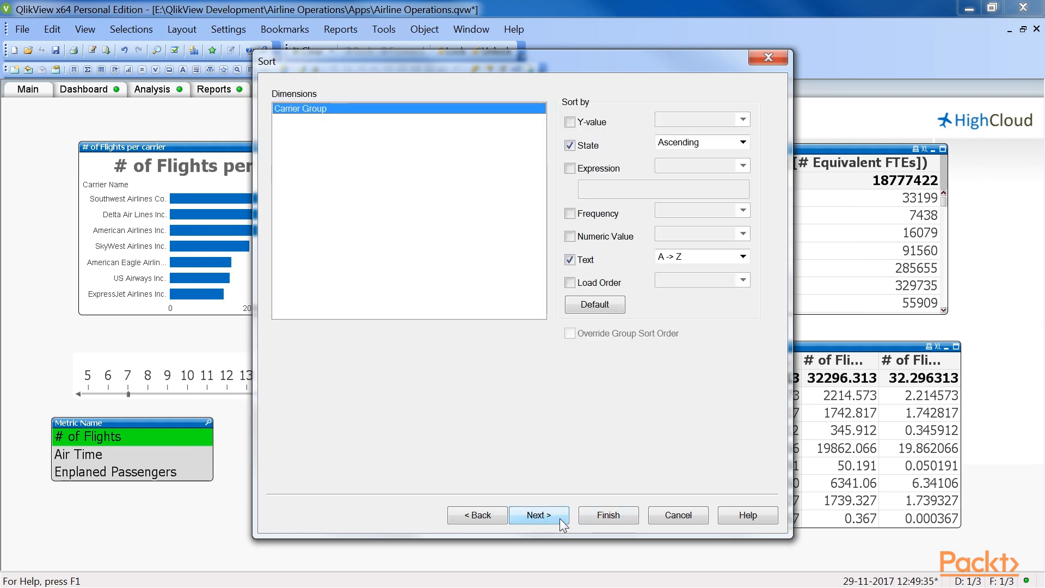
pyautogui.click(559, 519)
pyautogui.click(560, 519)
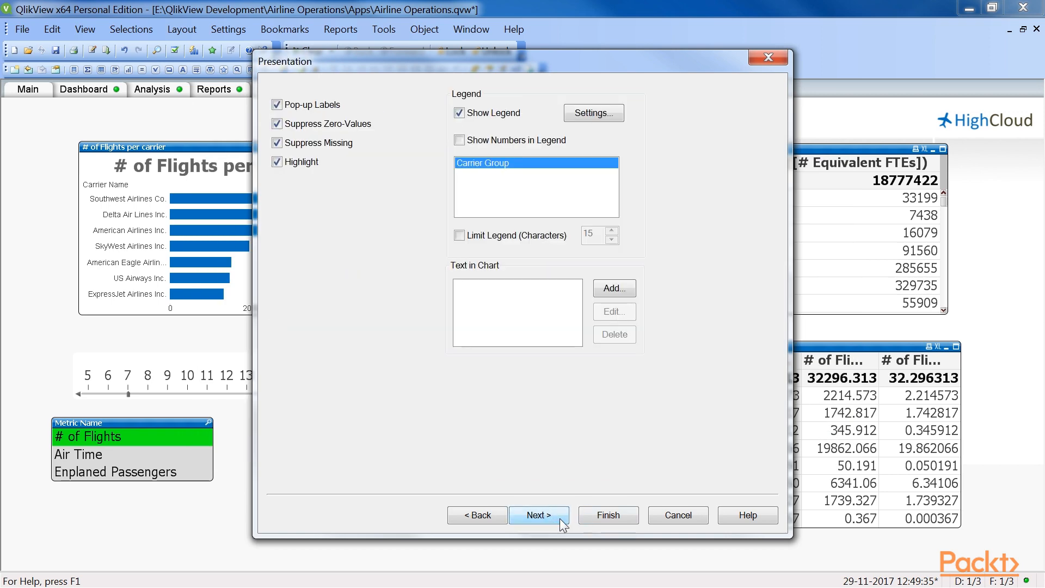
pyautogui.click(460, 235)
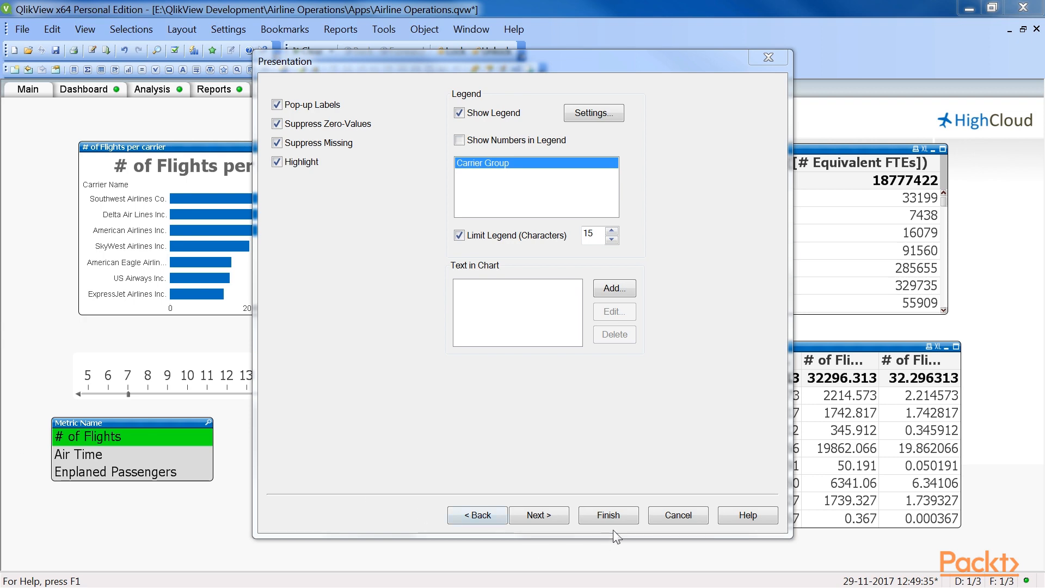
pyautogui.click(609, 516)
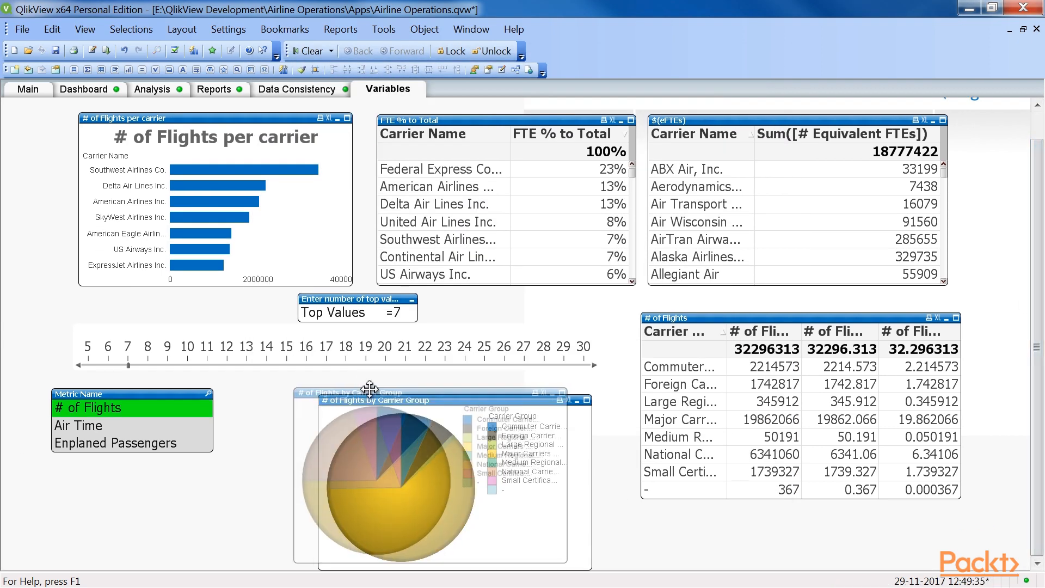